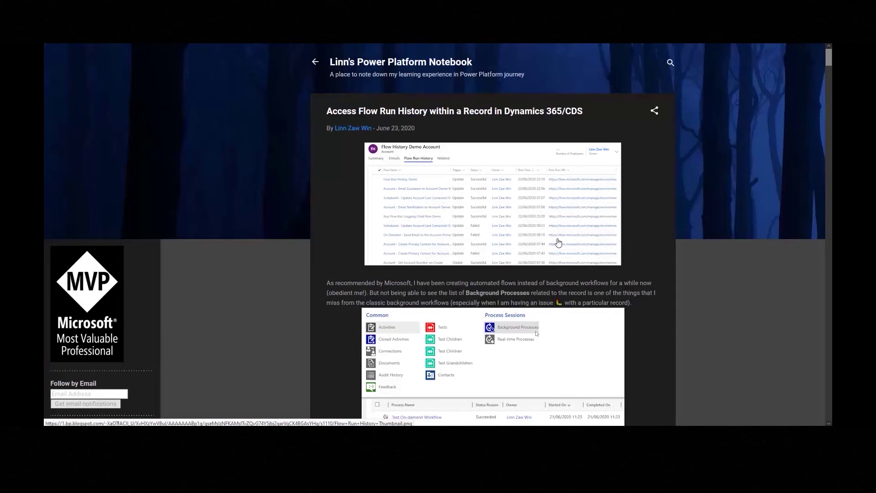
- Read the introduction of the article on accessing flow run history within a Dynamics 365/CDS record
scroll(509, 272, "down", 3)
scroll(528, 306, "up", 3)
scroll(501, 359, "down", 5)
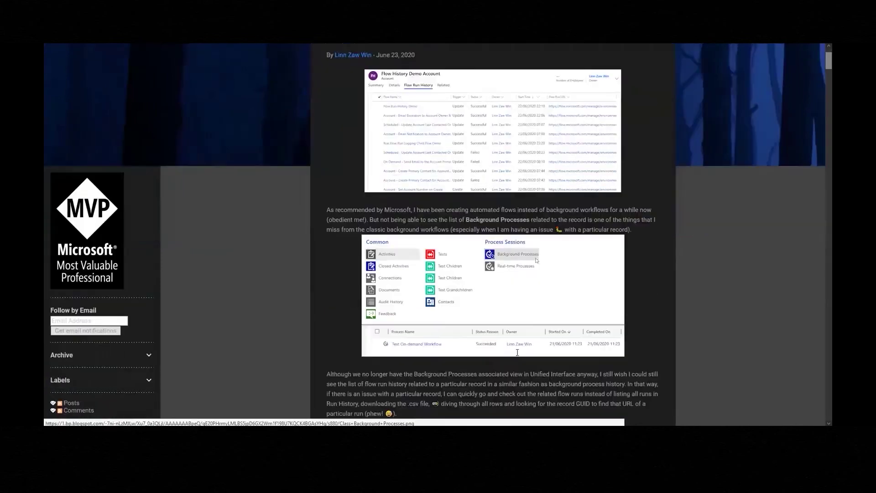
scroll(496, 334, "up", 4)
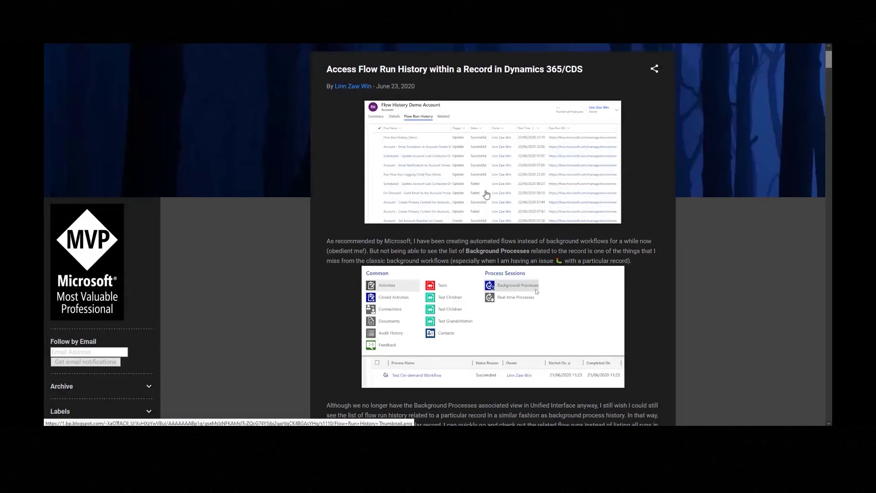
scroll(549, 229, "down", 15)
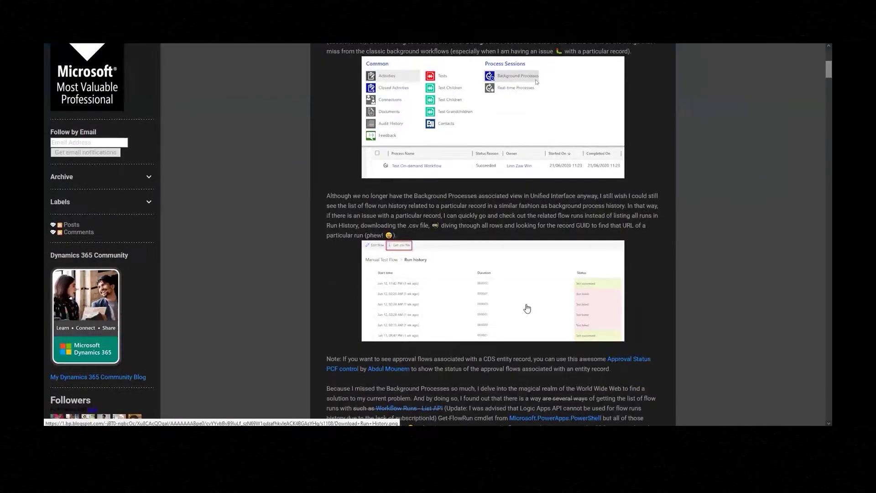
scroll(483, 293, "down", 5)
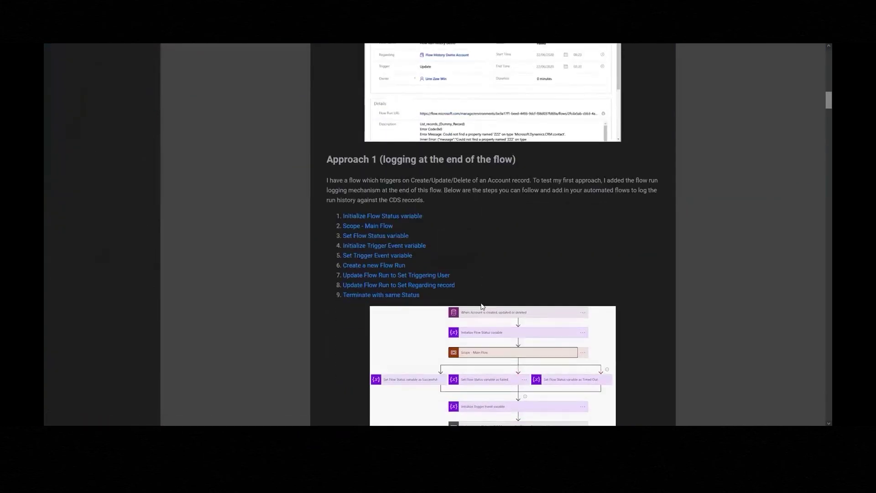
- Examine the Approach 1 flow diagram and its logging steps, from initializing the Flow Status variable to creating a new flow run
scroll(467, 288, "down", 20)
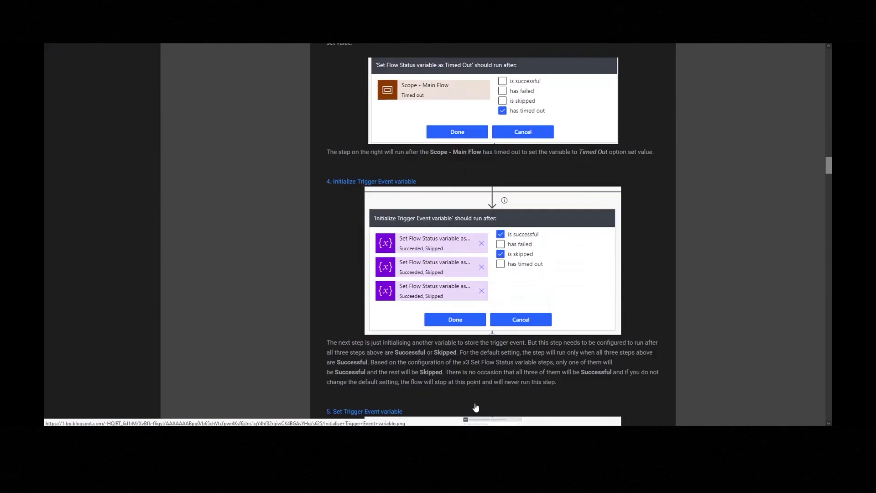
scroll(476, 407, "up", 15)
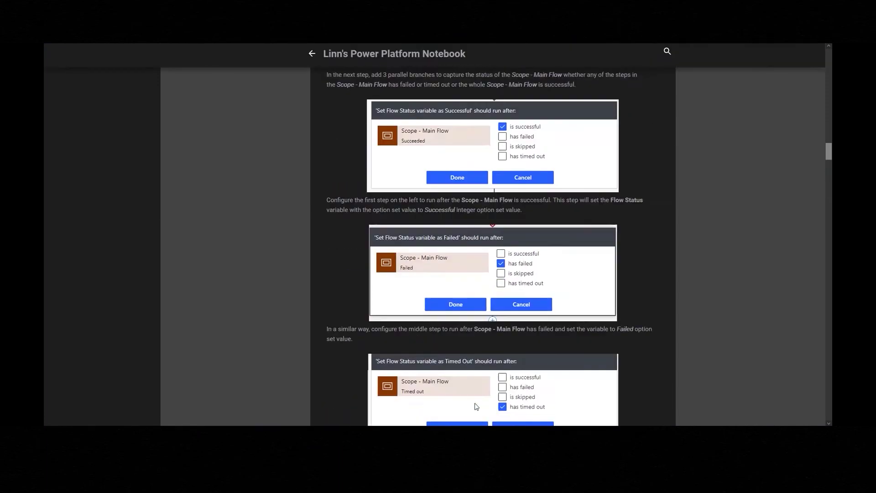
scroll(476, 406, "up", 15)
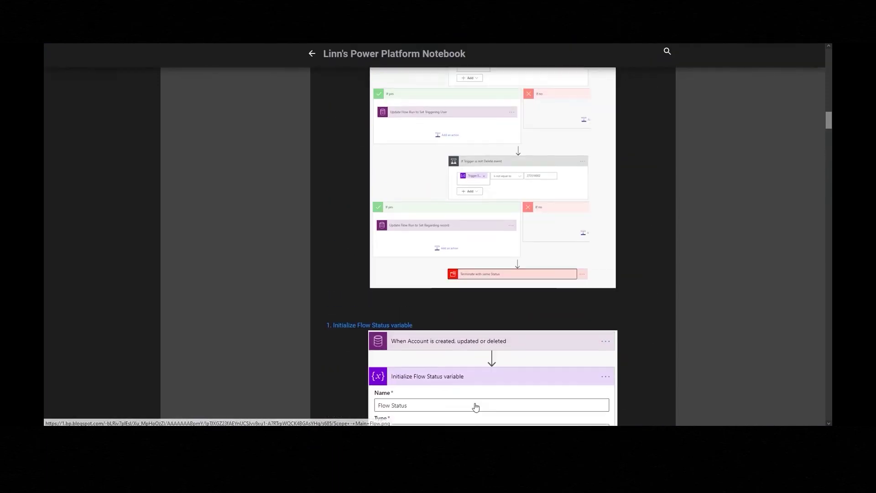
scroll(511, 392, "down", 8)
scroll(534, 288, "up", 7)
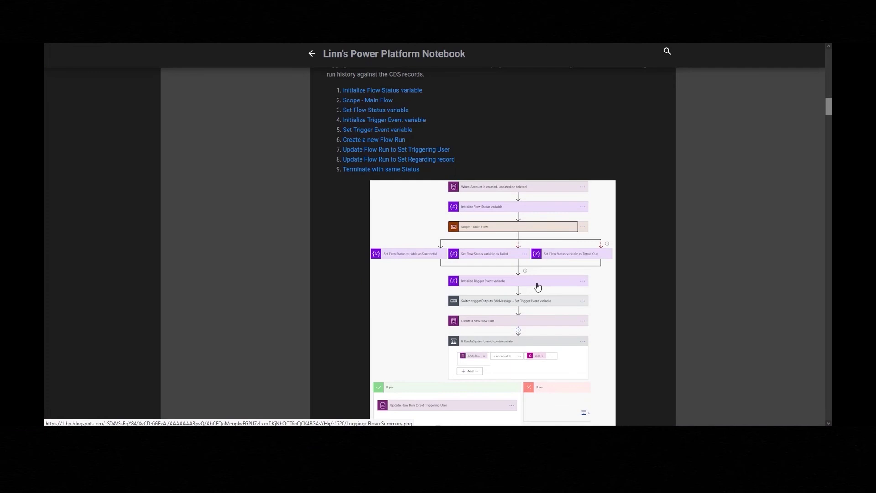
scroll(510, 355, "down", 6)
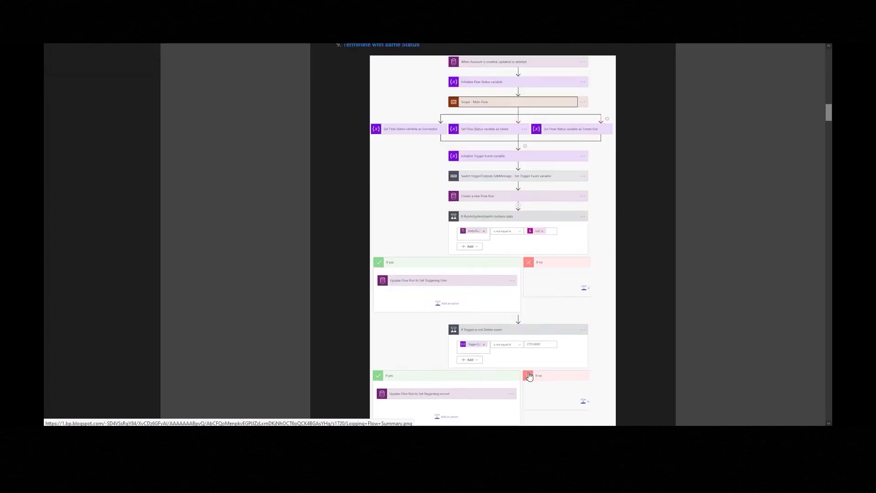
scroll(511, 399, "down", 10)
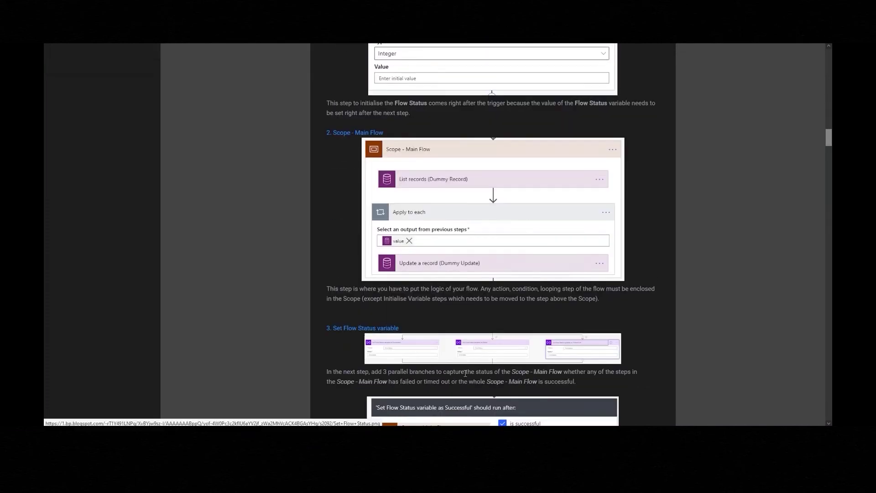
scroll(456, 396, "down", 12)
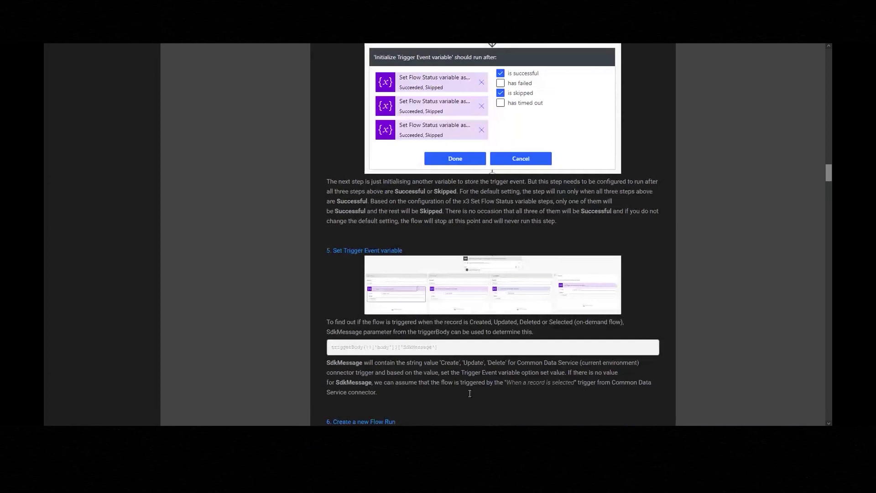
scroll(470, 397, "down", 10)
- View the enlarged Flow Run History screenshot, then read the article's summary and its list of downloadable solution components
left_click(478, 180)
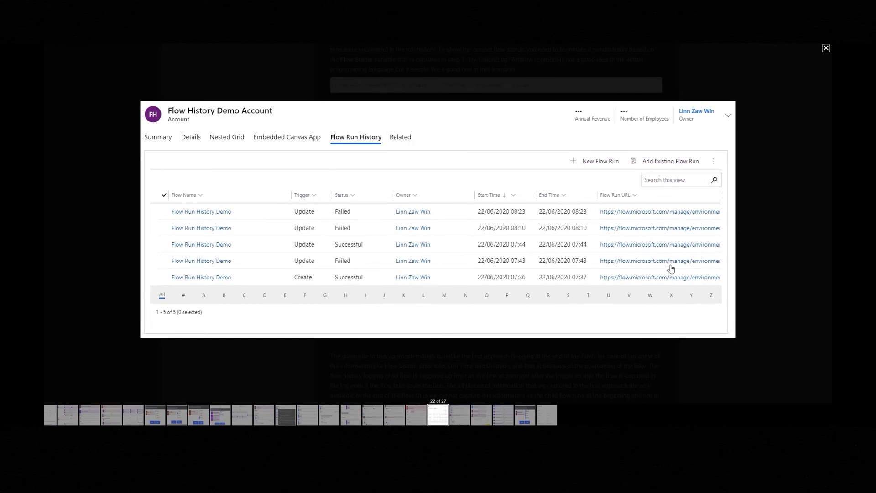
left_click(540, 393)
scroll(541, 393, "down", 15)
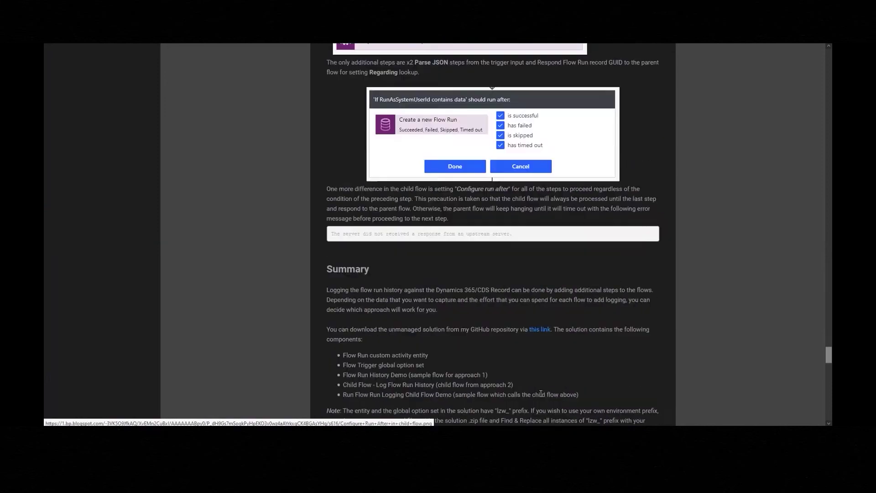
scroll(542, 395, "up", 5)
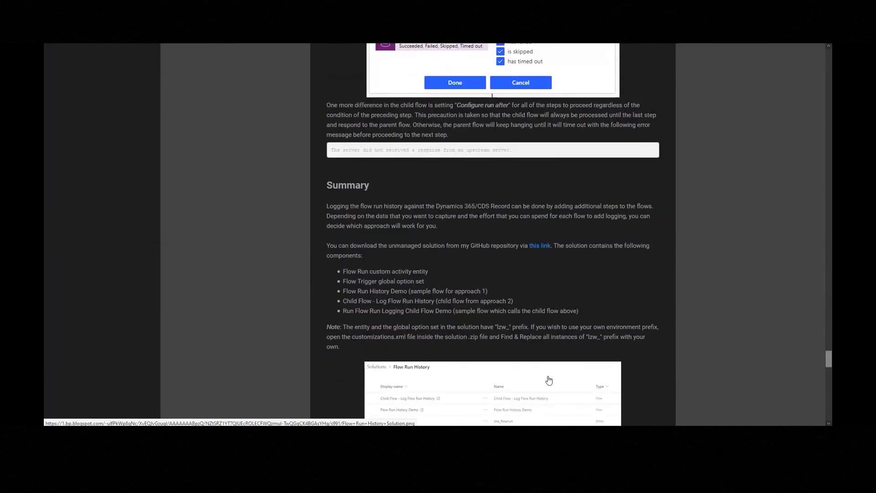
scroll(577, 299, "up", 2)
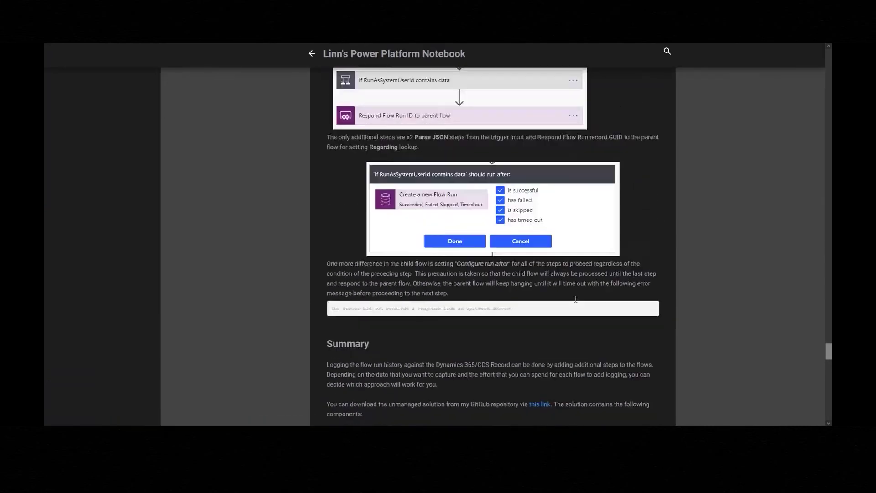
scroll(671, 222, "down", 7)
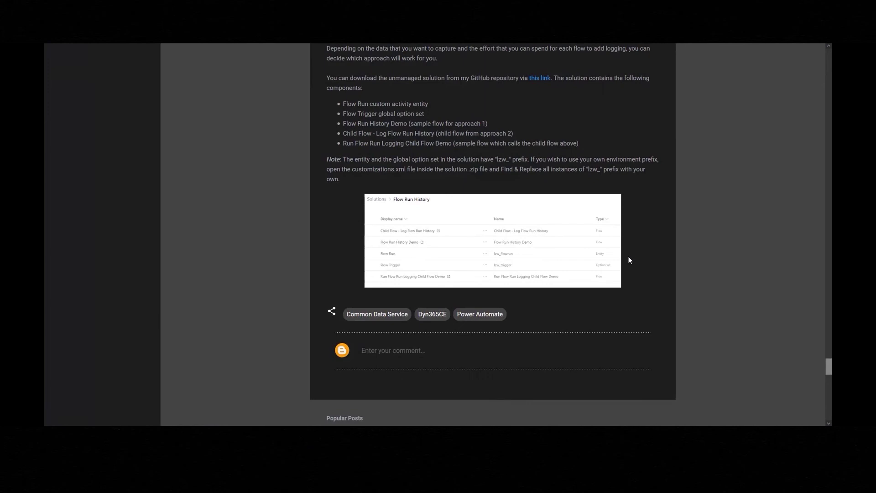
scroll(522, 337, "up", 3)
scroll(502, 346, "up", 3)
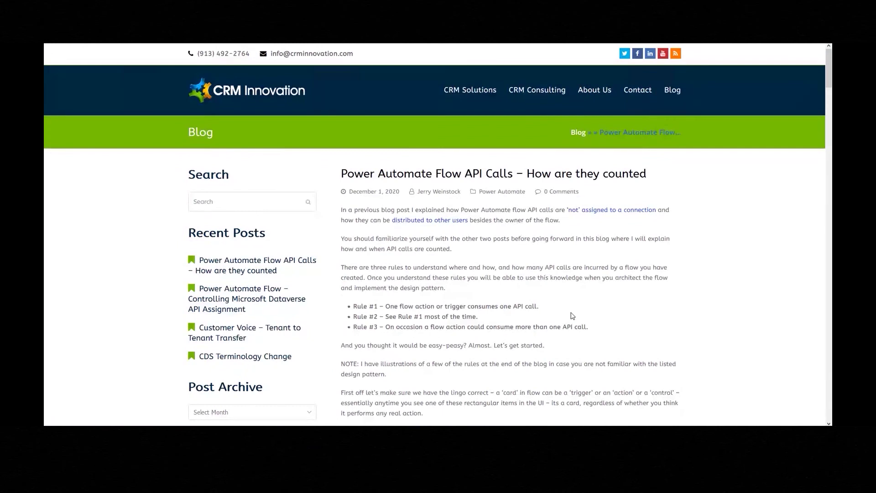
- Read the three rules and their illustrations in the article on how Power Automate flow API calls are counted
scroll(572, 316, "down", 3)
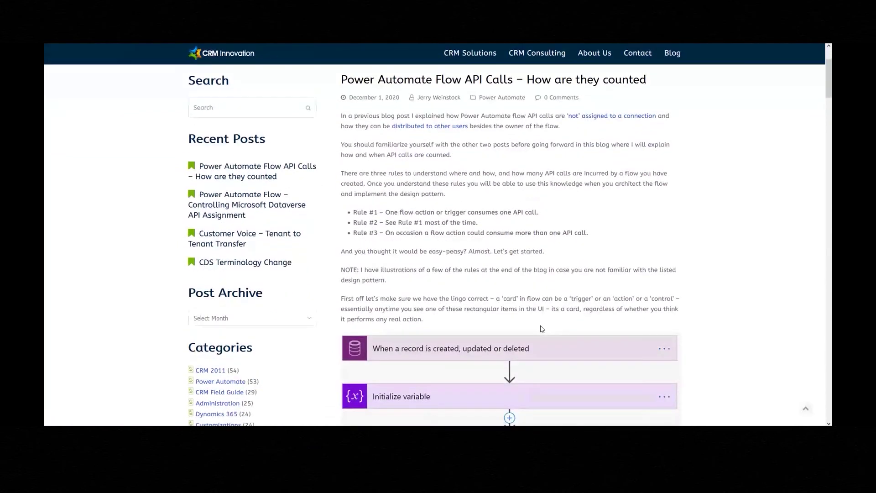
scroll(542, 329, "down", 10)
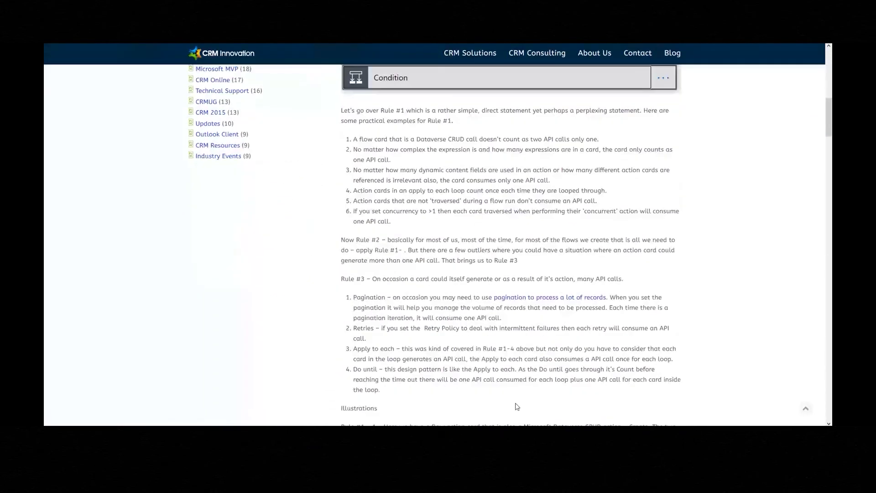
scroll(517, 407, "down", 3)
scroll(517, 407, "up", 15)
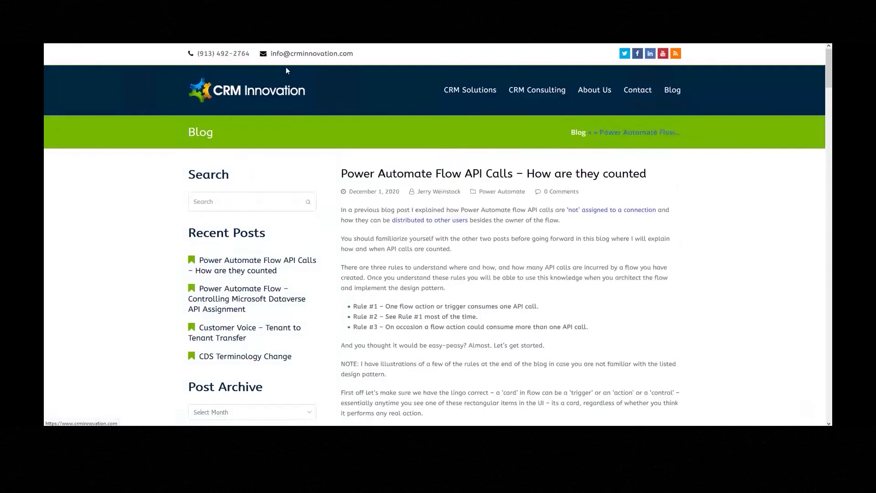
scroll(536, 329, "down", 3)
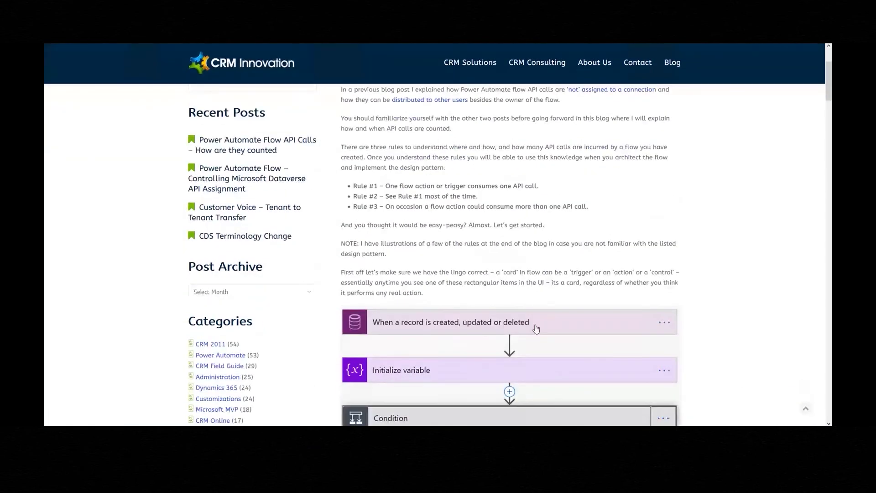
scroll(536, 329, "down", 15)
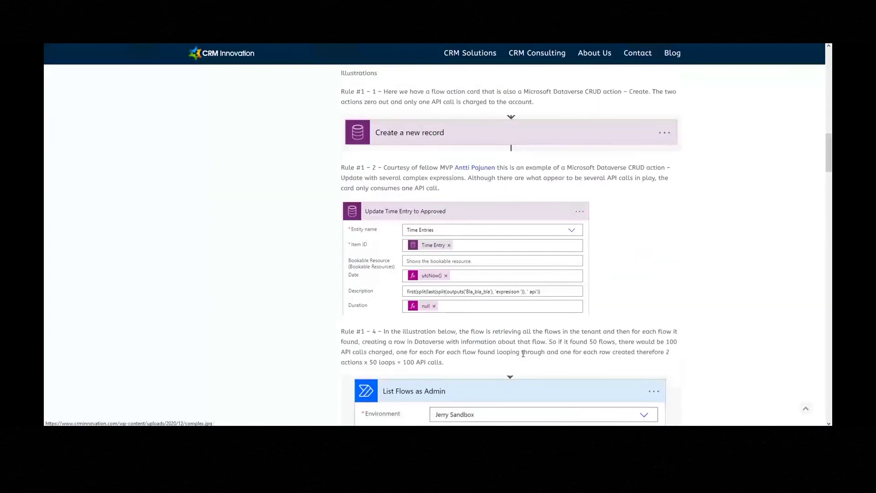
scroll(524, 355, "down", 3)
scroll(521, 362, "up", 1)
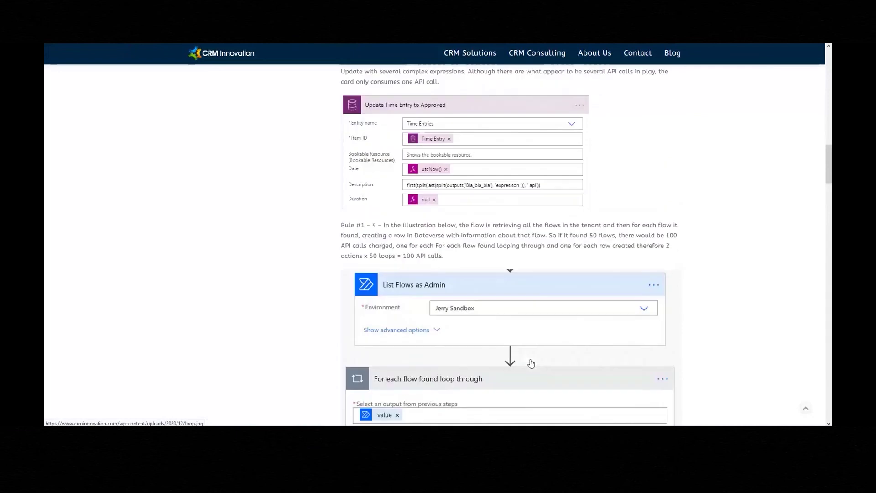
scroll(531, 363, "up", 15)
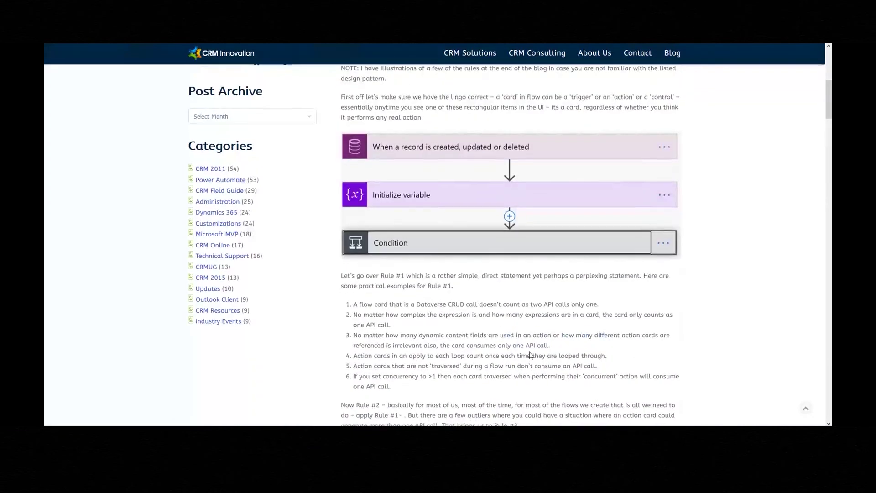
scroll(531, 355, "up", 5)
scroll(492, 274, "down", 2)
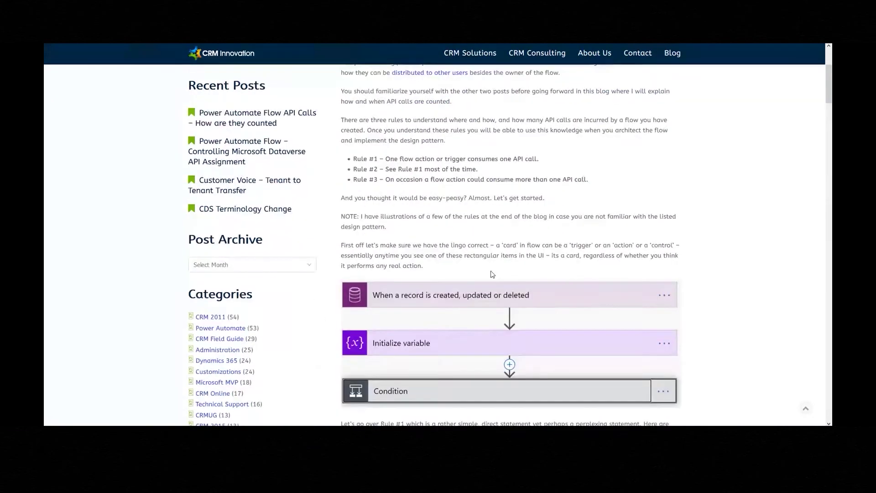
- Highlight the quotes about whose limits background and on-demand flows use in the Power Automate Flow Consumption Limits article
scroll(492, 274, "down", 10)
scroll(506, 265, "up", 2)
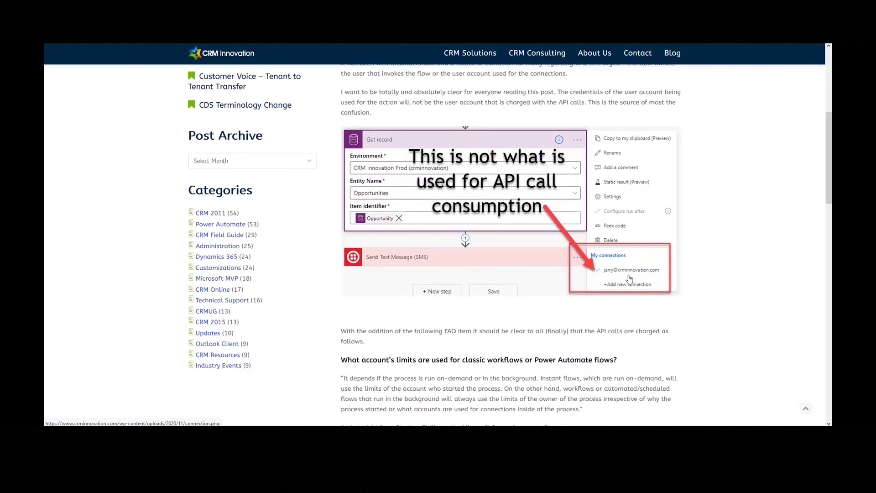
scroll(537, 256, "down", 4)
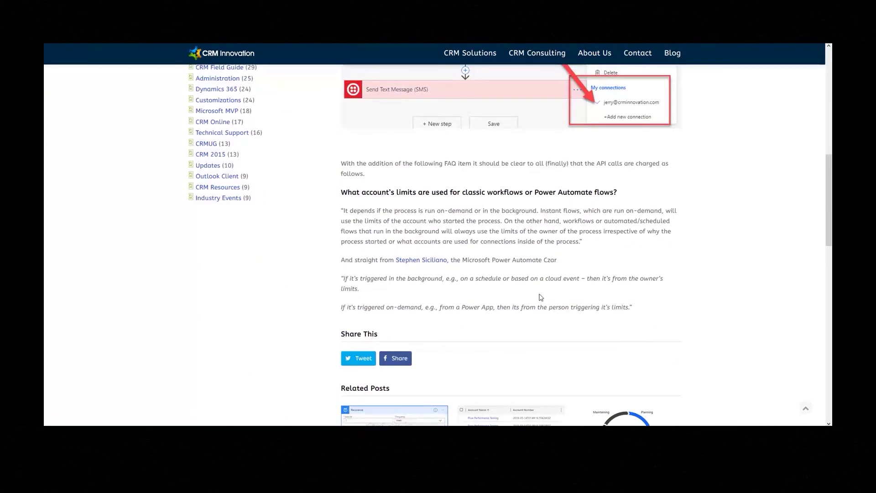
left_click_drag(643, 313, 560, 292)
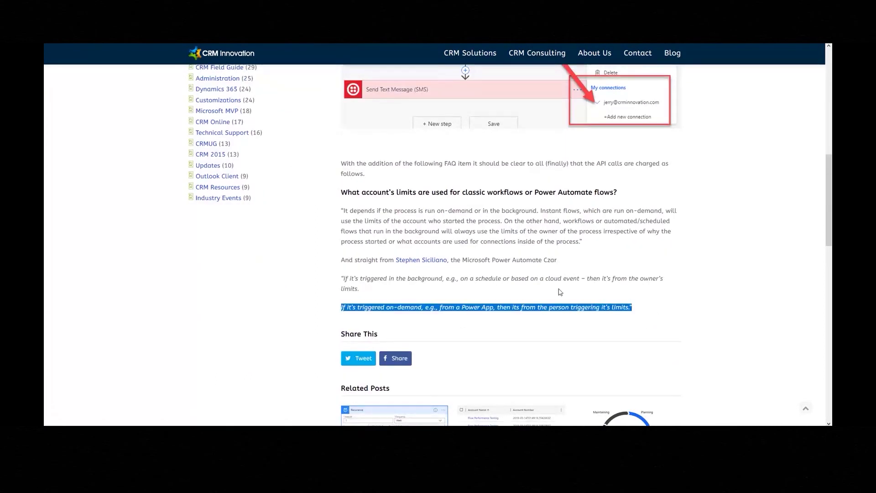
left_click(429, 291)
left_click_drag(337, 270, 648, 309)
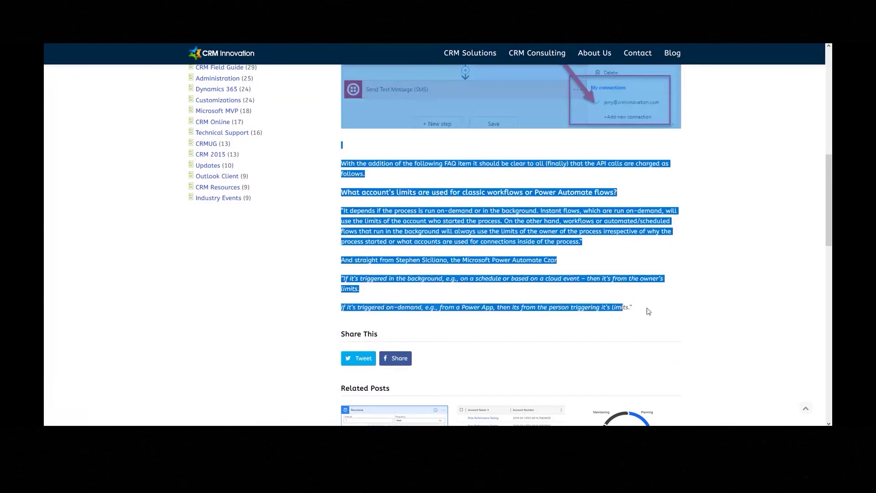
left_click(651, 314)
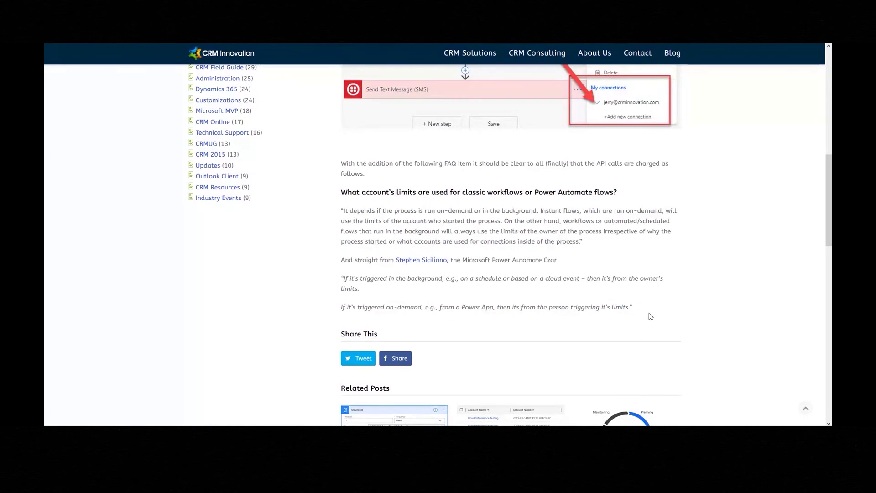
- Review the Consumption Limits article again, from its introduction and connection illustration to the FAQ on account limits
scroll(651, 316, "up", 10)
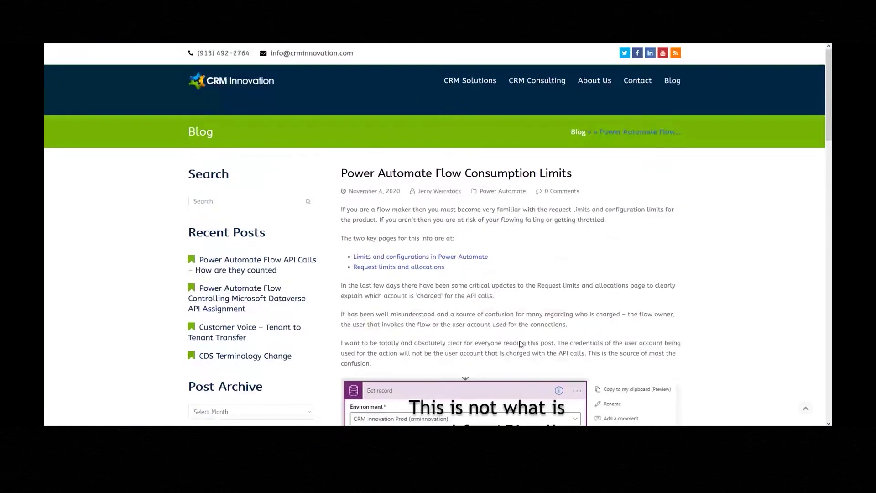
scroll(520, 344, "down", 5)
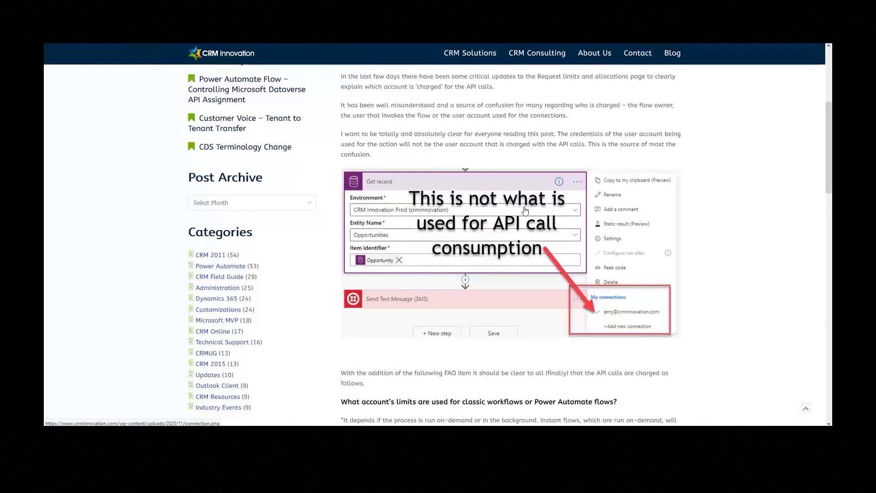
scroll(493, 299, "down", 2)
scroll(492, 299, "down", 4)
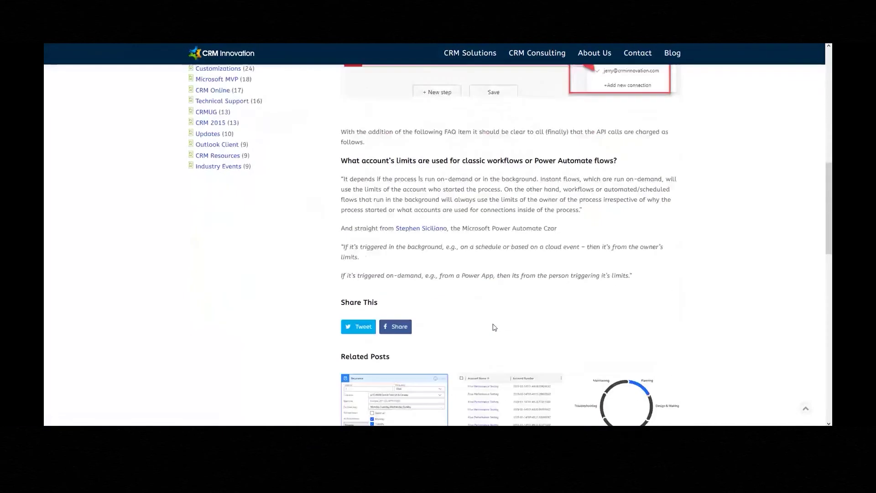
scroll(501, 329, "up", 4)
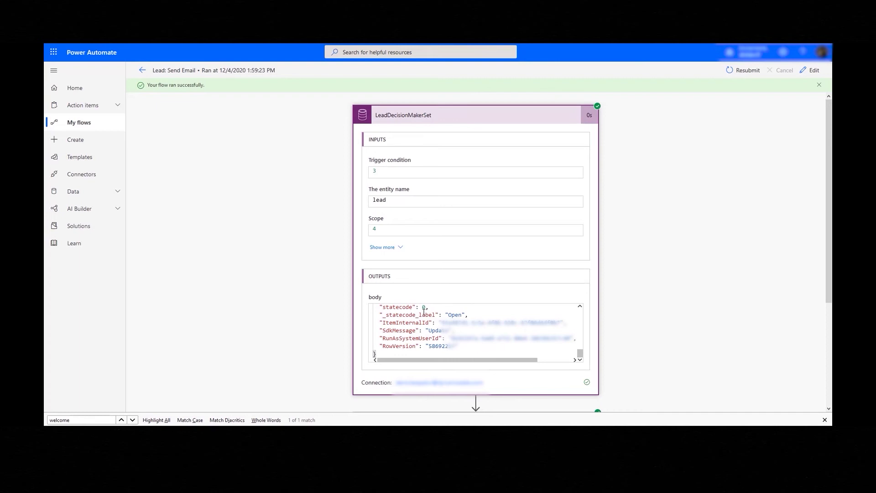
- Highlight the SdkMessage and RunAsSystemUserId entries in the LeadDecisionMakerSet trigger's output body in the Power Automate flow run
left_click_drag(377, 331, 472, 339)
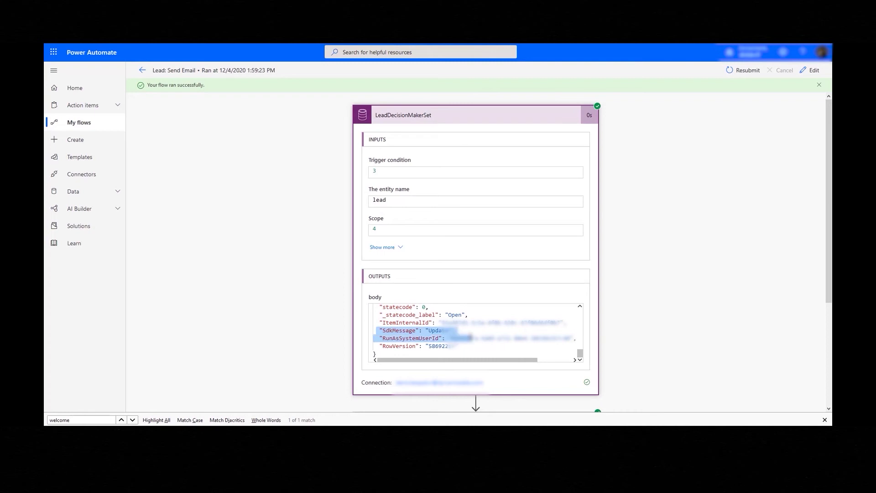
- Highlight the SdkMessage and RunAsSystemUserId entries again, narrowing the selection to the RunAsSystemUserId line in the trigger's output body
left_click(413, 332)
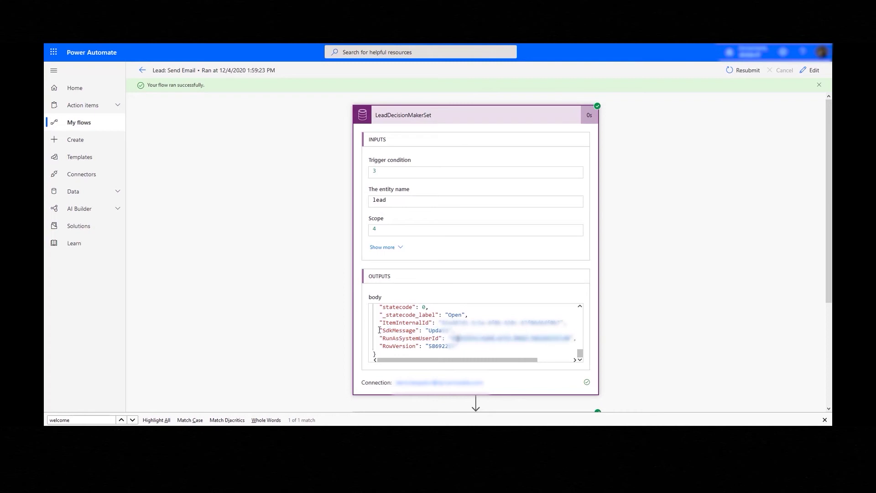
left_click_drag(379, 330, 567, 338)
left_click(415, 334)
left_click_drag(379, 340, 579, 338)
left_click(564, 338)
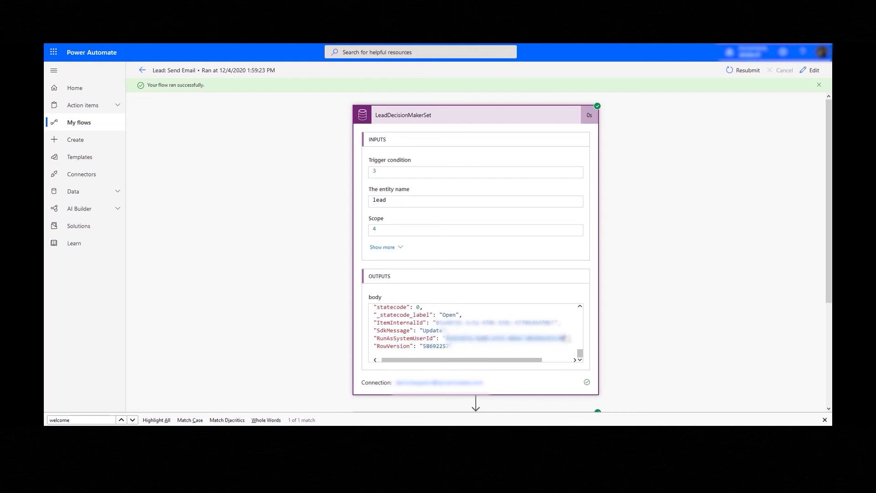
triple_click(564, 338)
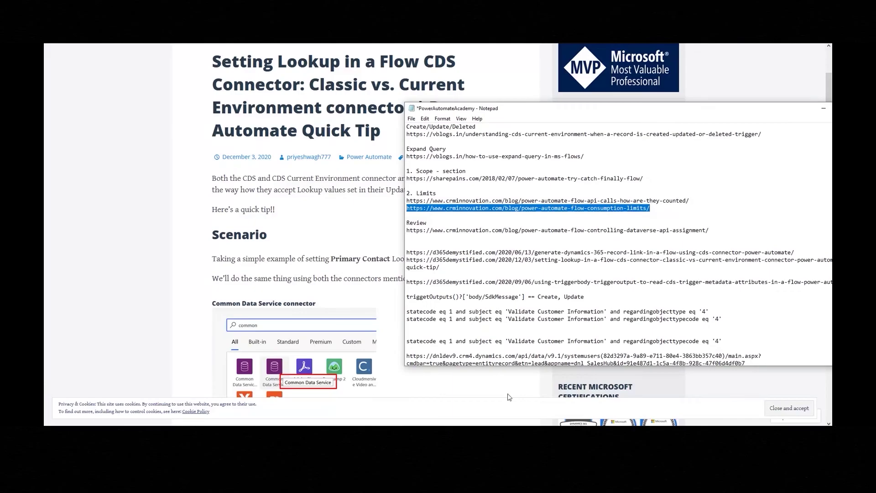
- Open the sharepains.com article on the try-catch-finally flow pattern in a new browser tab and read its scope layout and Catch run-after settings
key("ctrl+t")
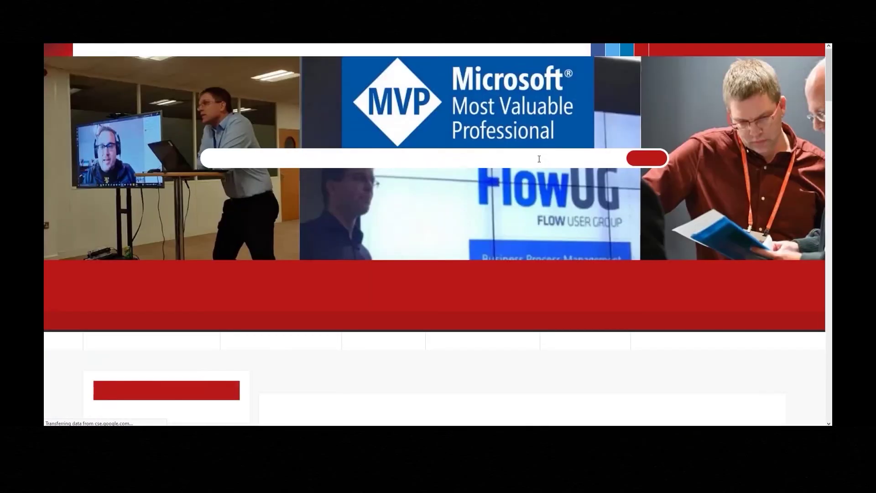
scroll(449, 349, "down", 5)
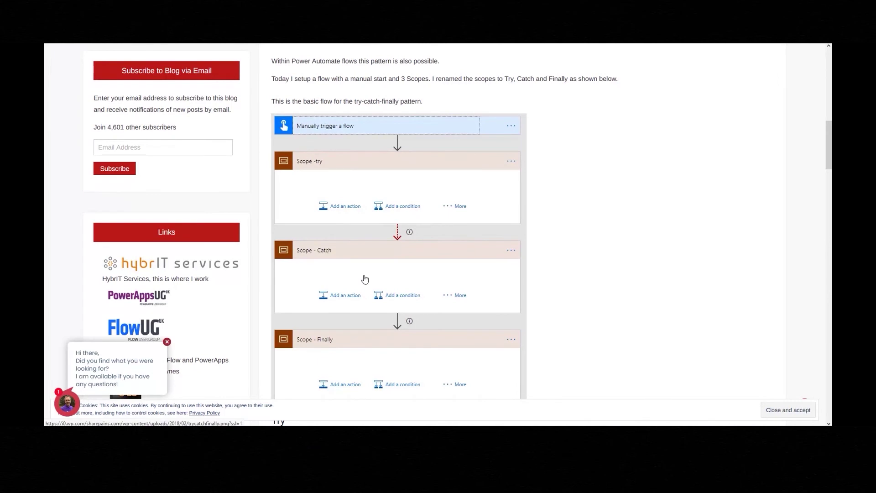
scroll(393, 320, "down", 5)
scroll(420, 347, "down", 3)
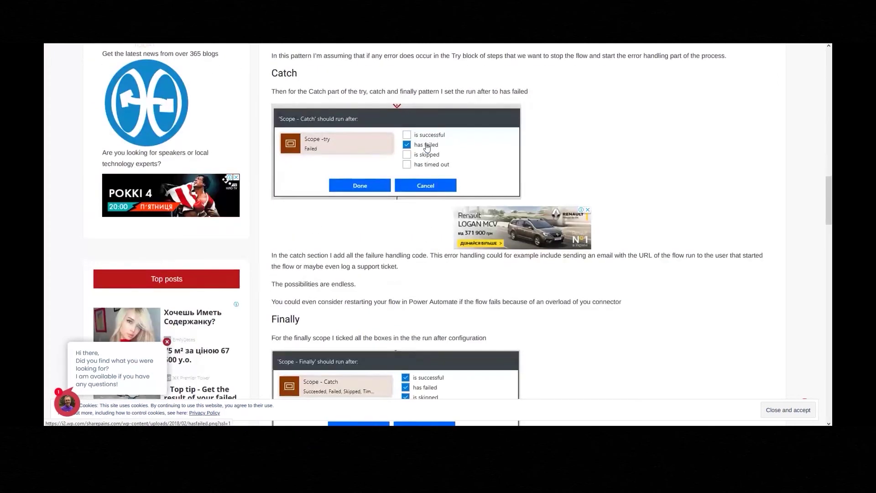
scroll(492, 140, "up", 6)
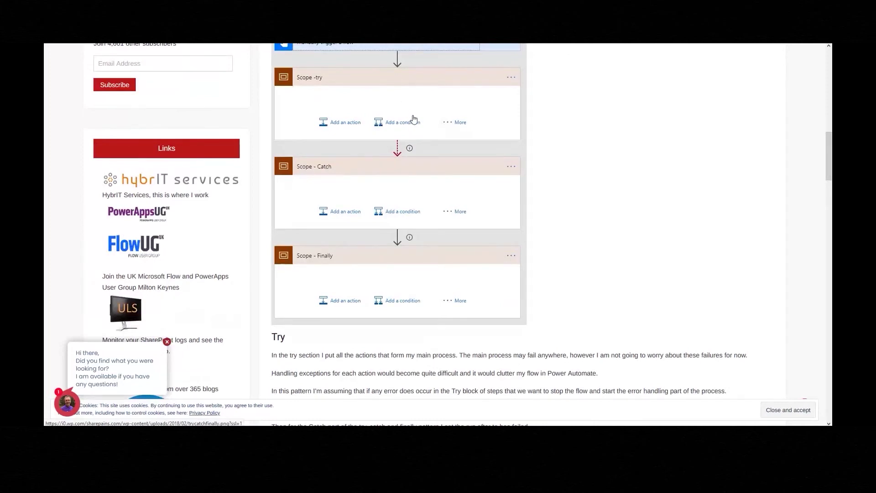
scroll(465, 289, "down", 4)
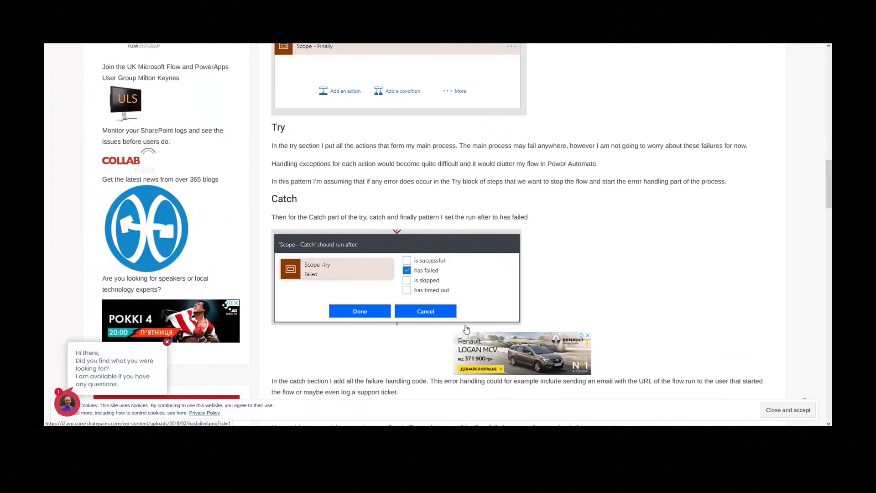
- Review the Finally scope's run-after configuration in the article and revisit its Try and Catch sections
scroll(466, 329, "down", 10)
scroll(460, 315, "up", 3)
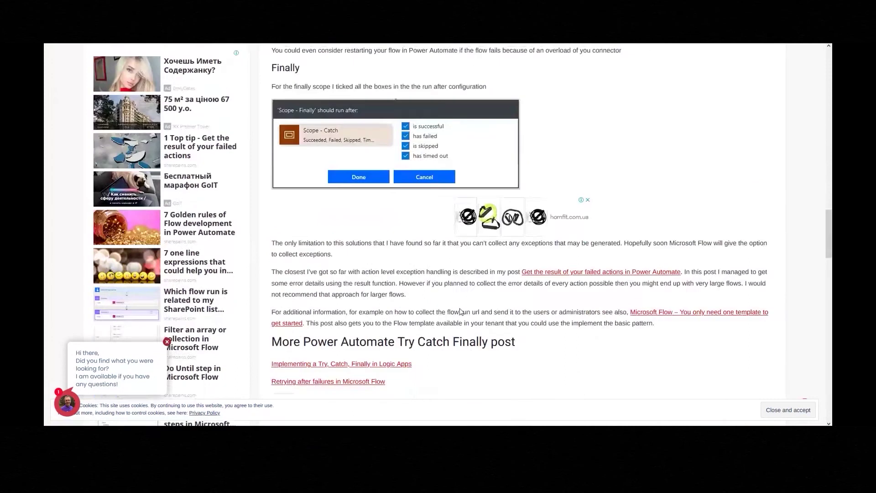
scroll(457, 283, "up", 6)
scroll(424, 228, "up", 2)
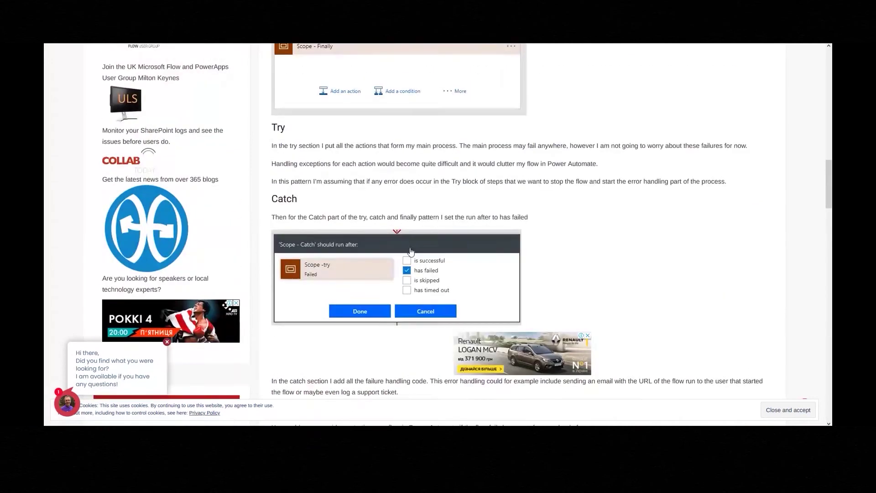
scroll(410, 251, "up", 3)
scroll(429, 319, "down", 2)
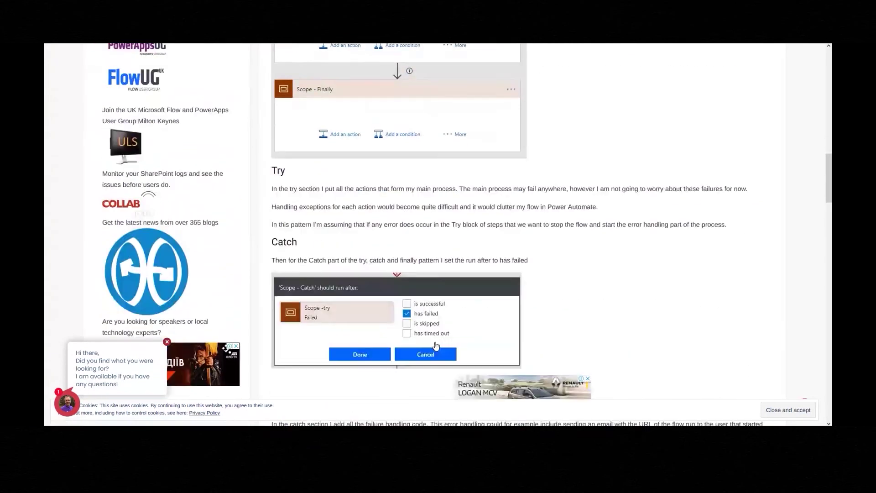
scroll(398, 234, "up", 15)
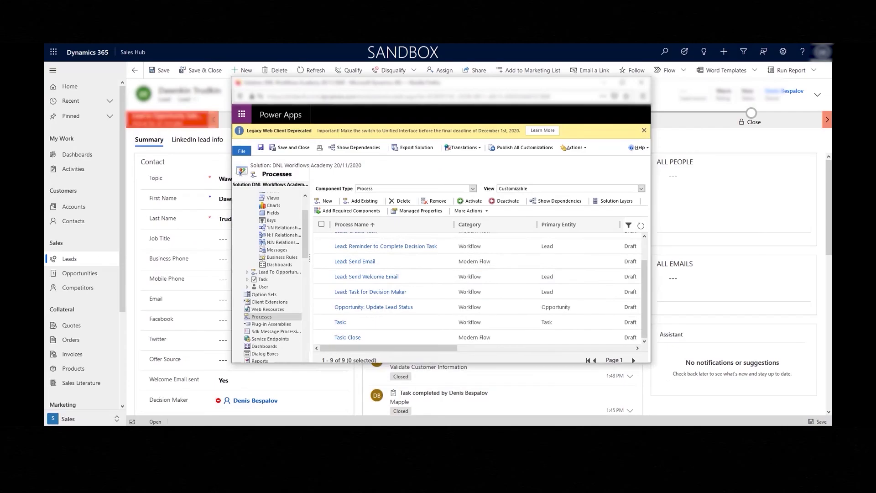
- Open the Lead: Task for Decision Maker workflow from the enlarged Power Apps solution window and examine its start options, condition and steps
left_click_drag(651, 363, 784, 405)
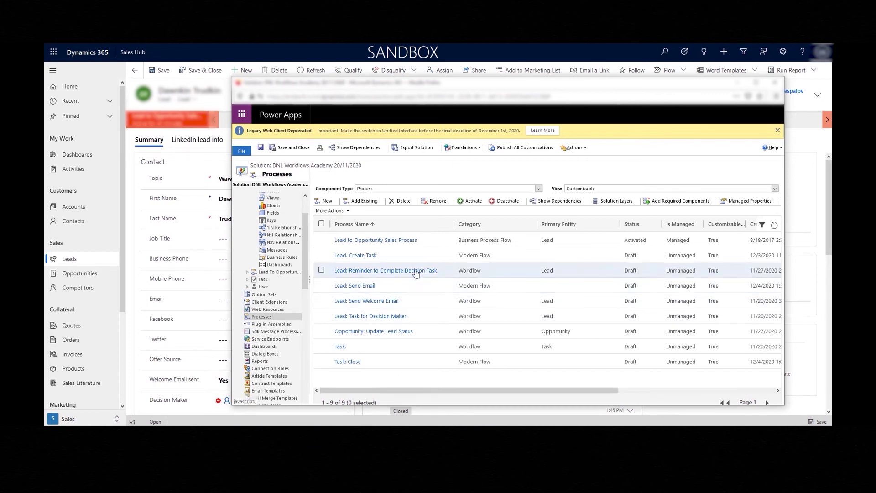
double_click(370, 315)
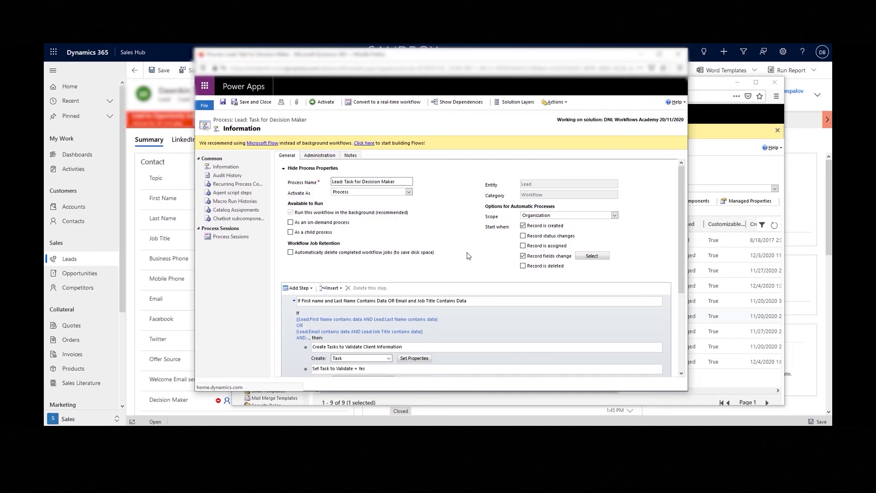
scroll(543, 210, "down", 4)
scroll(551, 178, "up", 3)
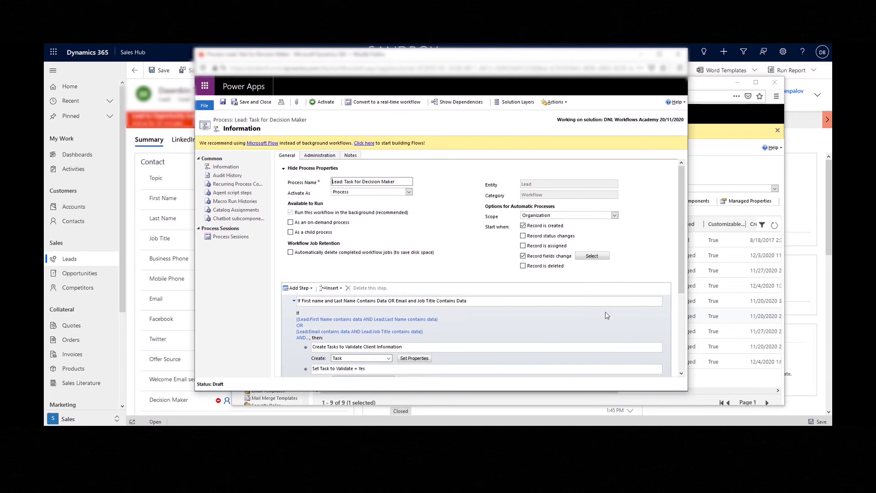
scroll(607, 315, "down", 3)
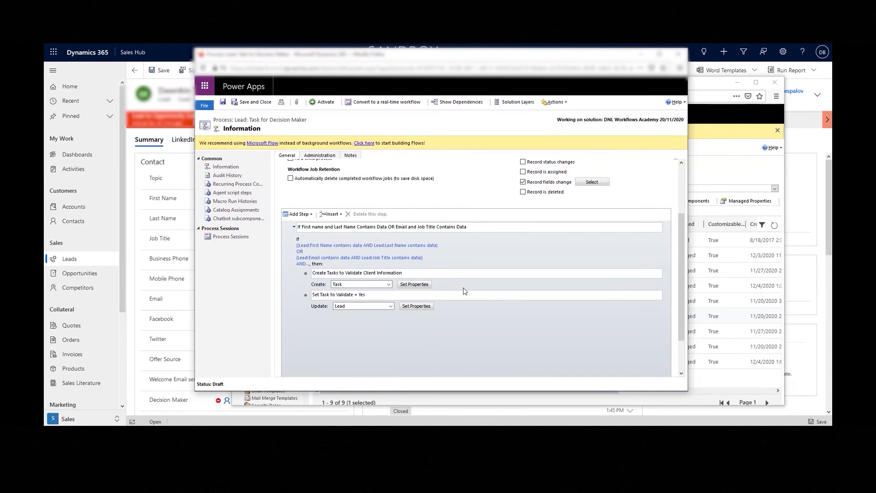
left_click(462, 260)
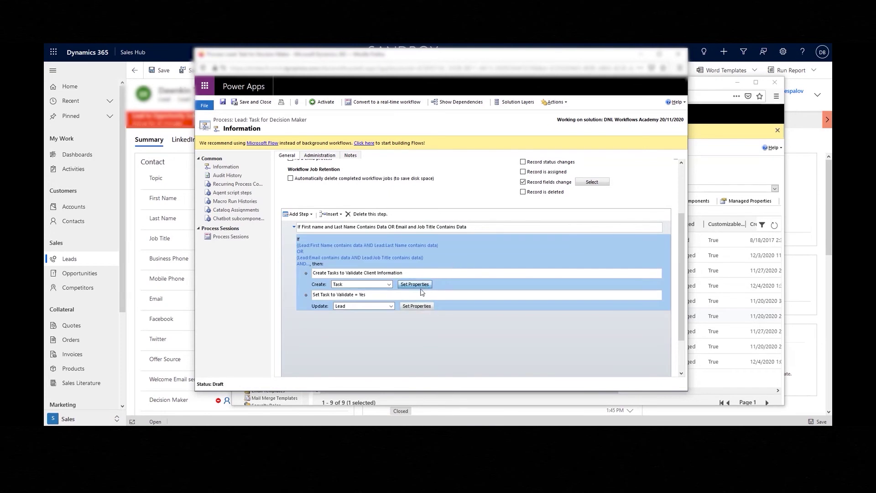
left_click(445, 306)
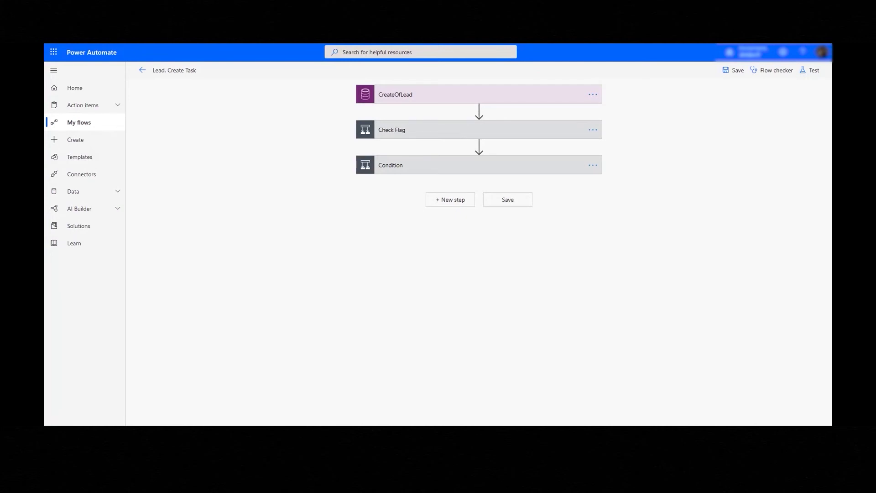
- Look at the available Office apps in Power Automate and view the My flows list
left_click(53, 51)
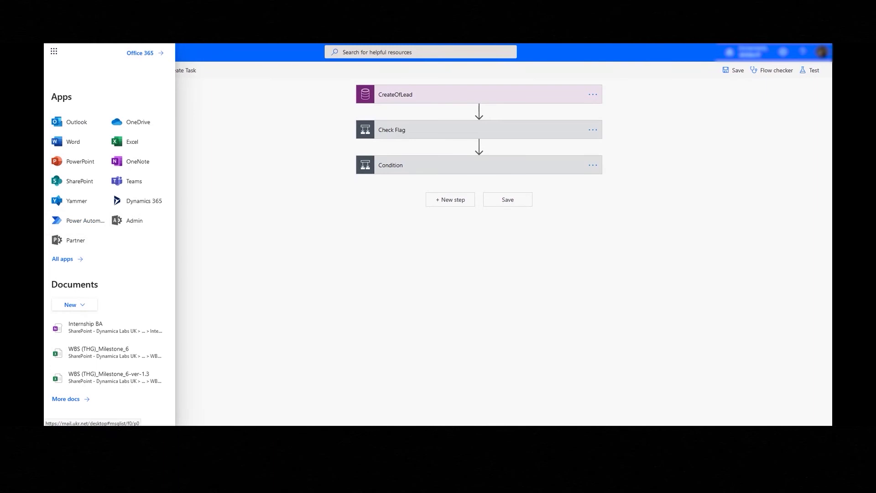
left_click(281, 240)
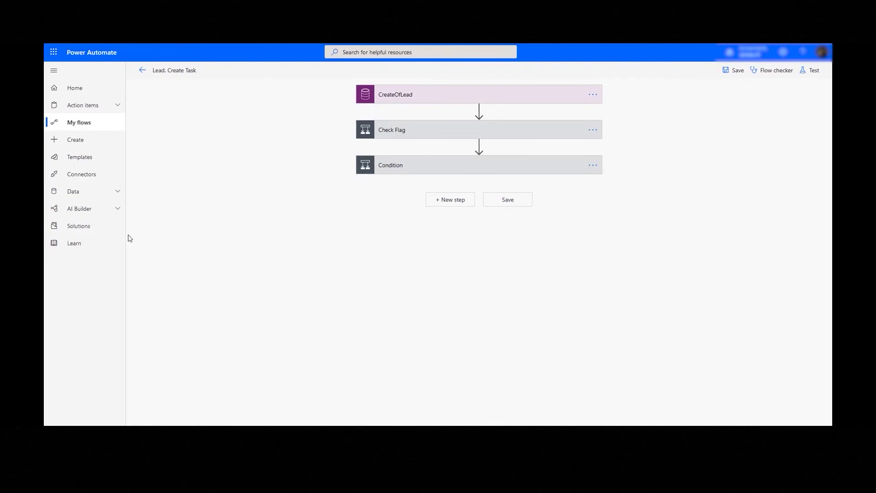
left_click(82, 226)
left_click(95, 121)
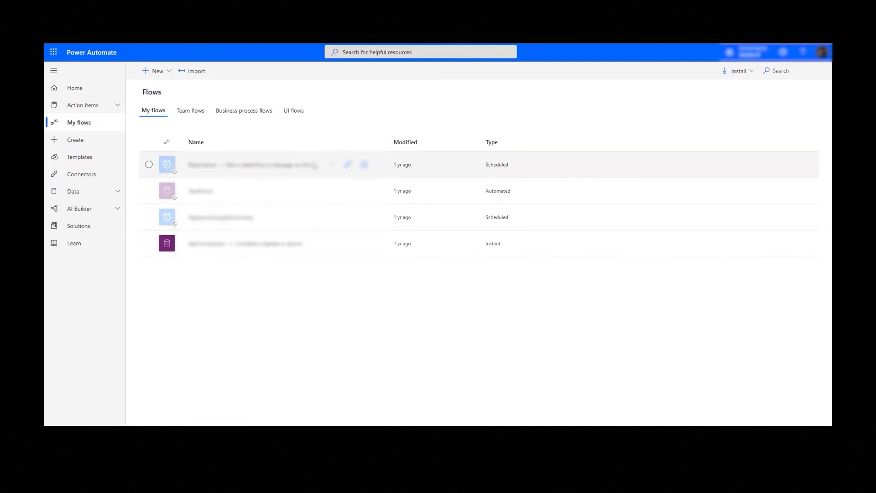
- Create a new flow inside the DNL Workflows Academy 20/11/2020 solution
left_click(81, 227)
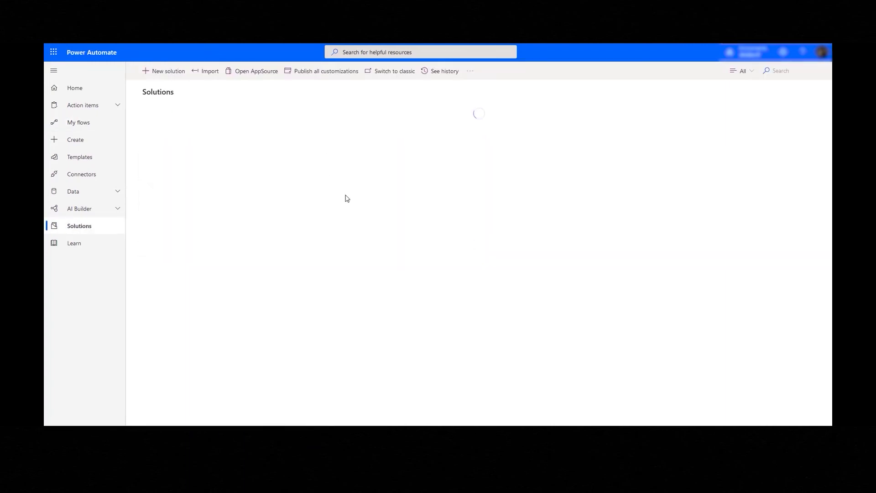
left_click(307, 172)
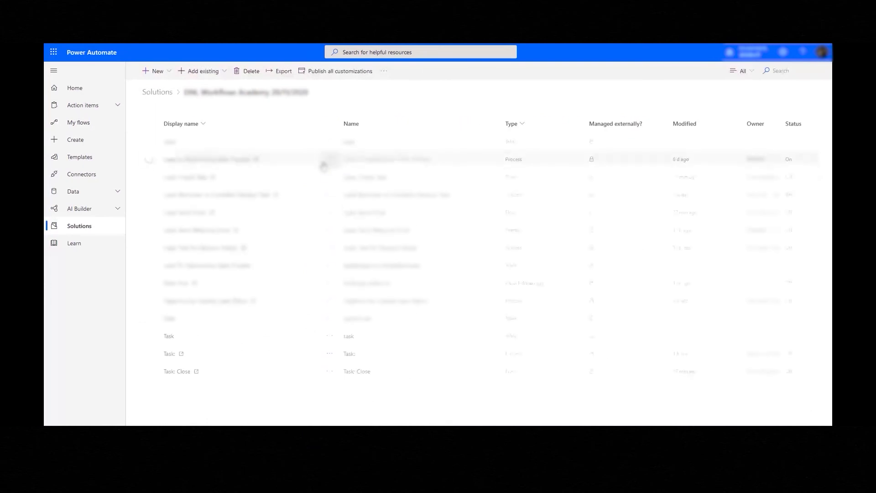
left_click(162, 72)
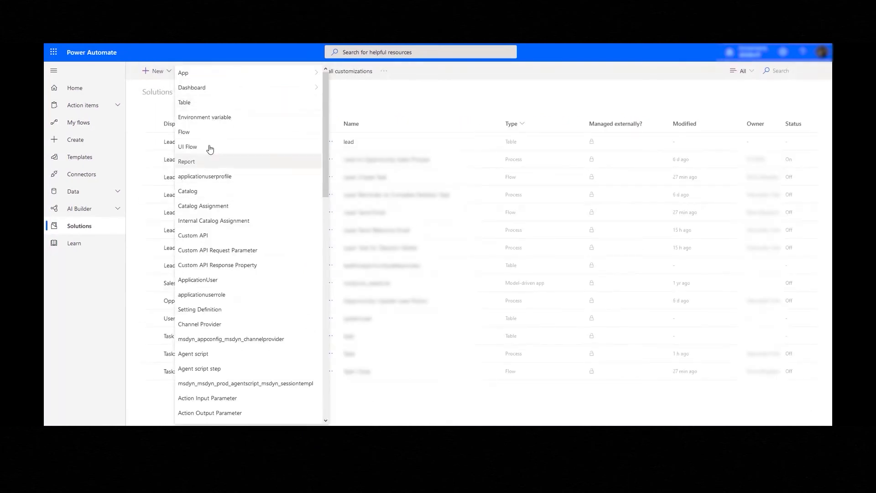
left_click(193, 133)
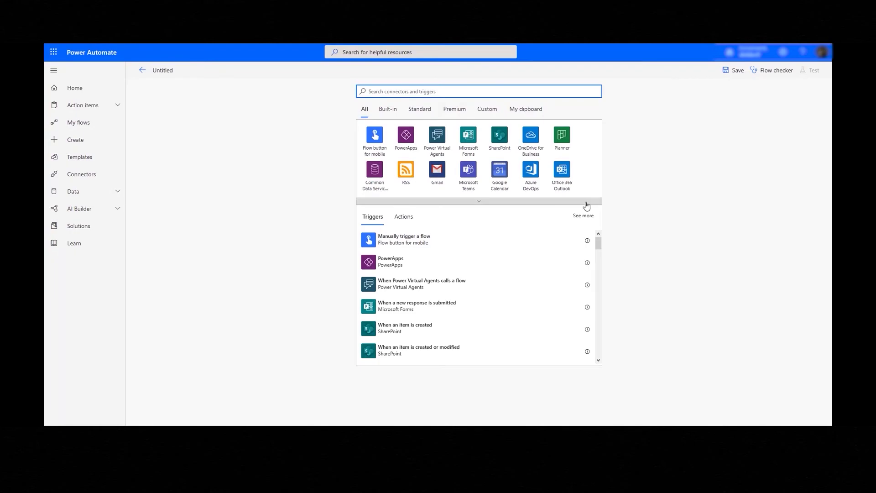
- Search the connectors for "common" and add the Common Data Service trigger When a record is selected
type("c")
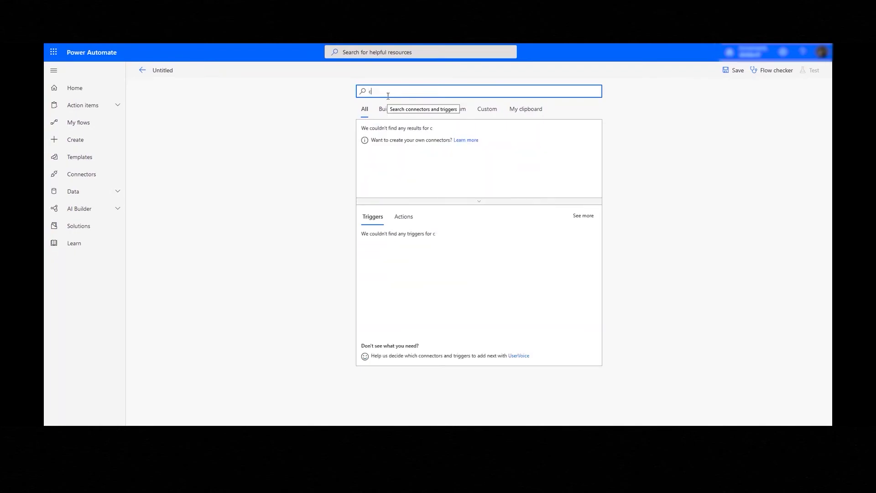
type("ommon")
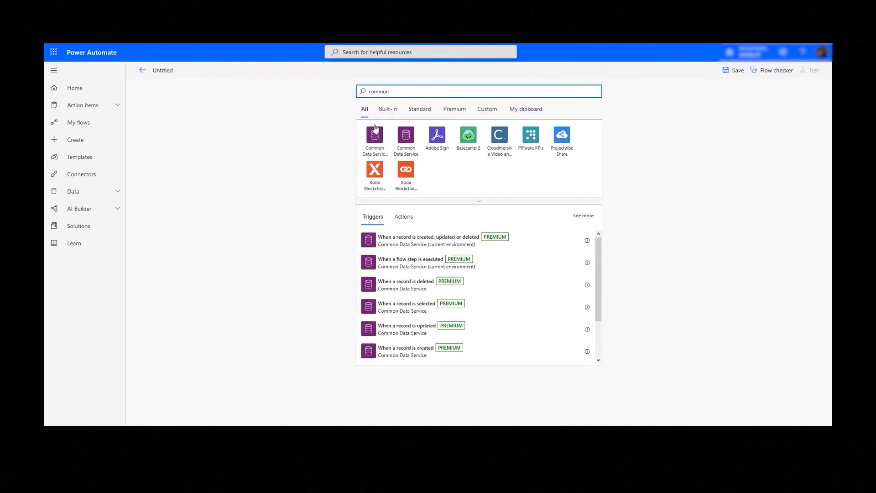
left_click(403, 135)
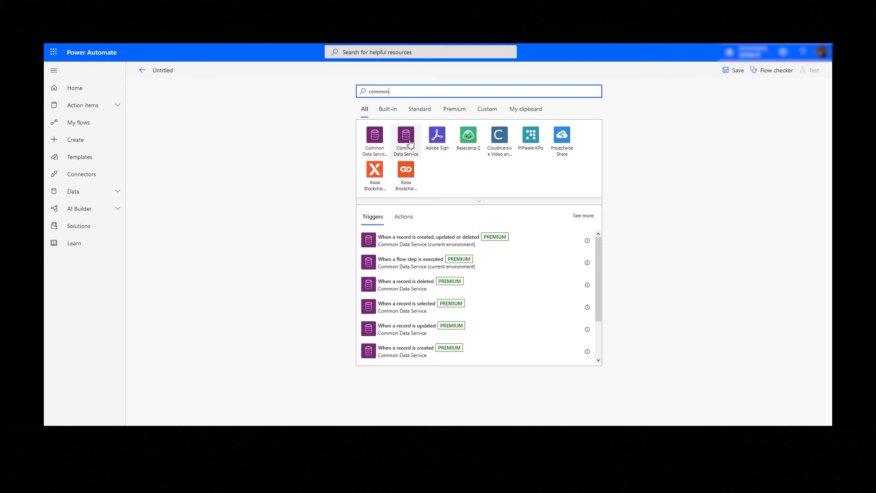
left_click(404, 140)
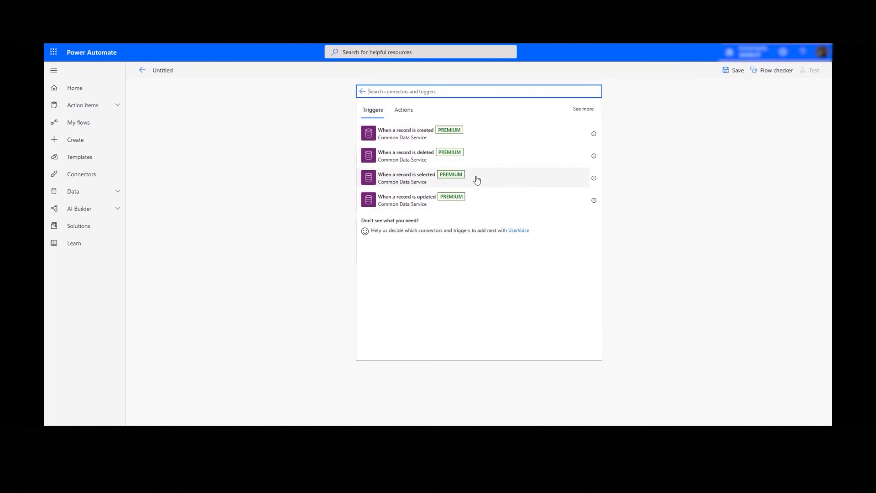
left_click(514, 185)
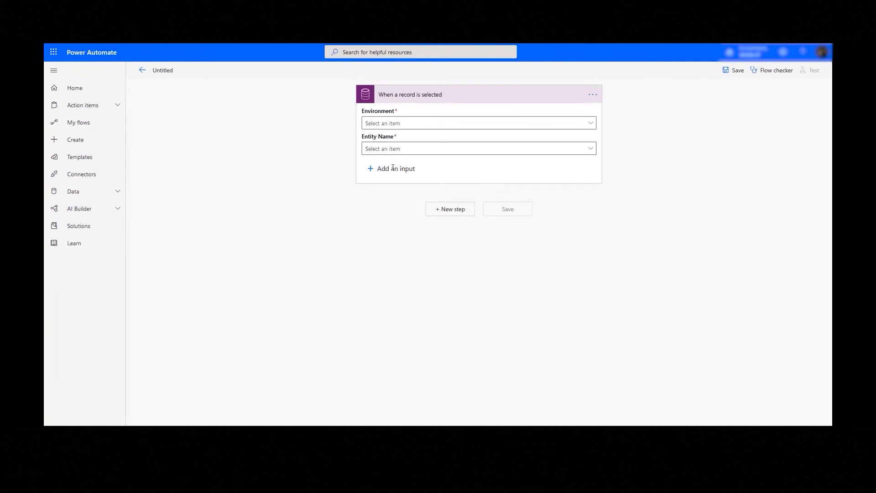
- Check the trigger's option for adding an input, and open the Flow options on the lead record in Dynamics 365
left_click(406, 169)
left_click(581, 165)
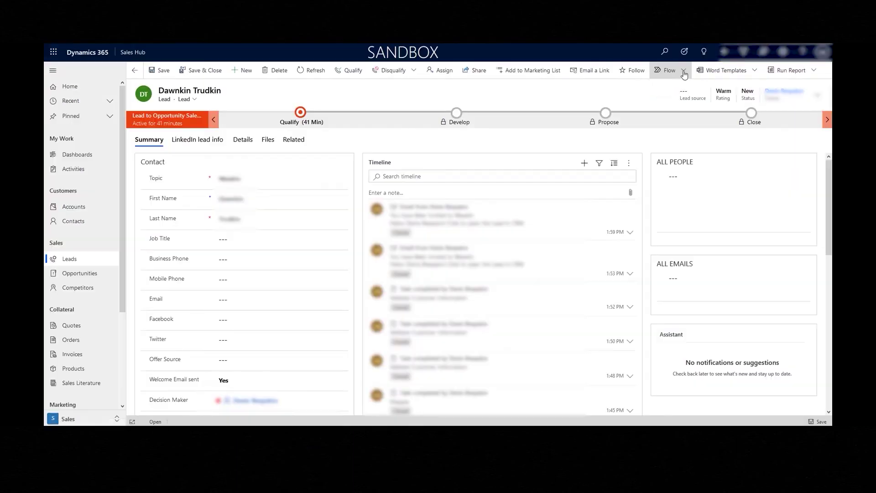
left_click(683, 70)
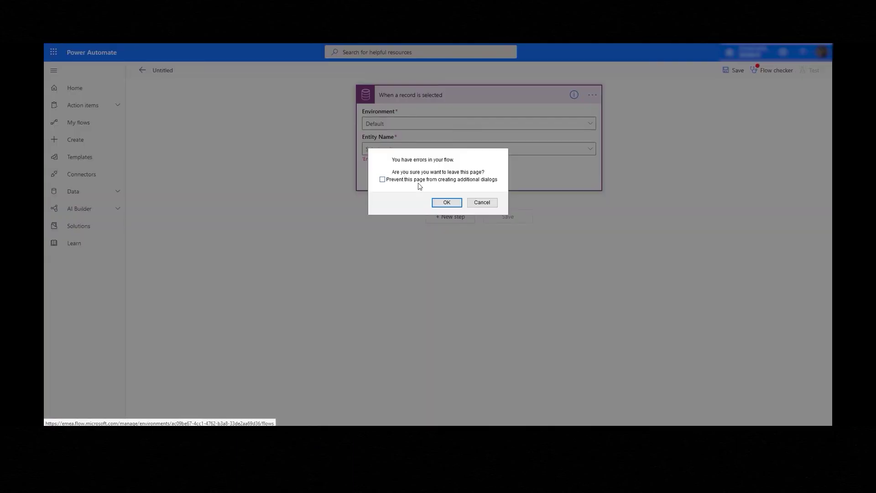
- Discard the unsaved flow in Power Automate and start another from a solution with the trigger When a record is created, updated or deleted
left_click(447, 202)
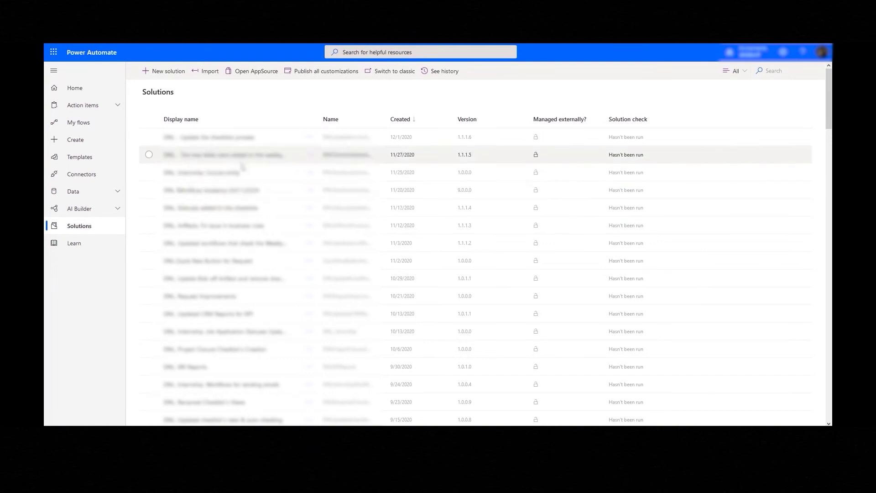
left_click(233, 209)
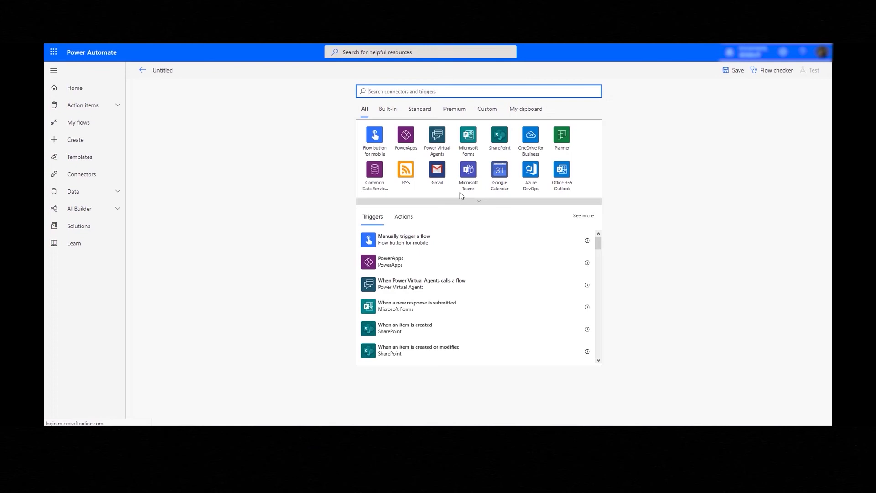
left_click(462, 192)
left_click(471, 163)
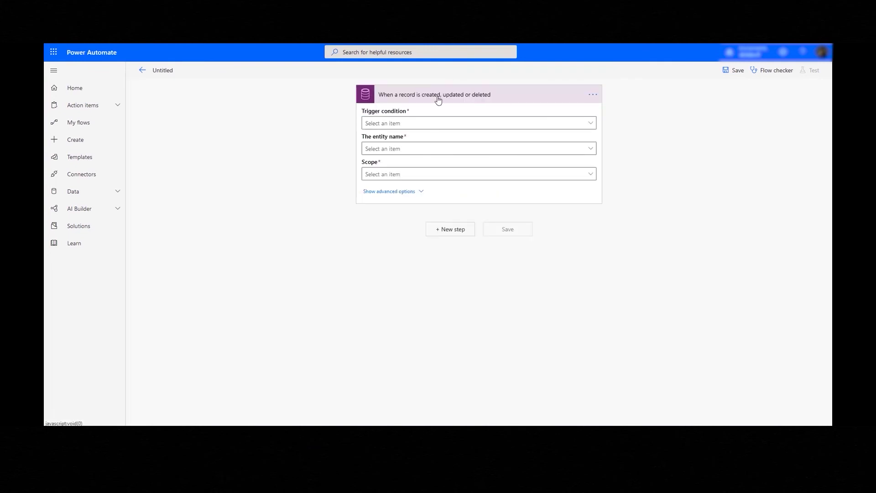
- Set the trigger condition to Create or Update and rename the trigger LeadIsCreate
left_click(589, 124)
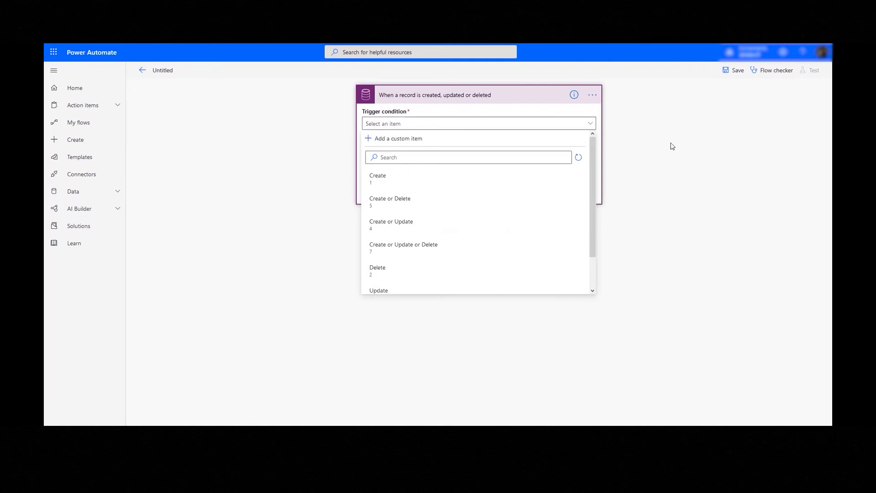
scroll(592, 162, "down", 1)
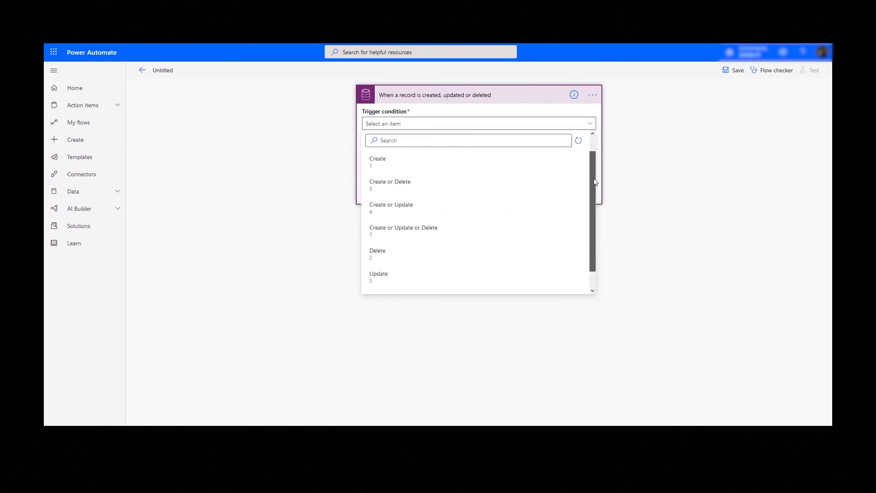
scroll(438, 253, "down", 2)
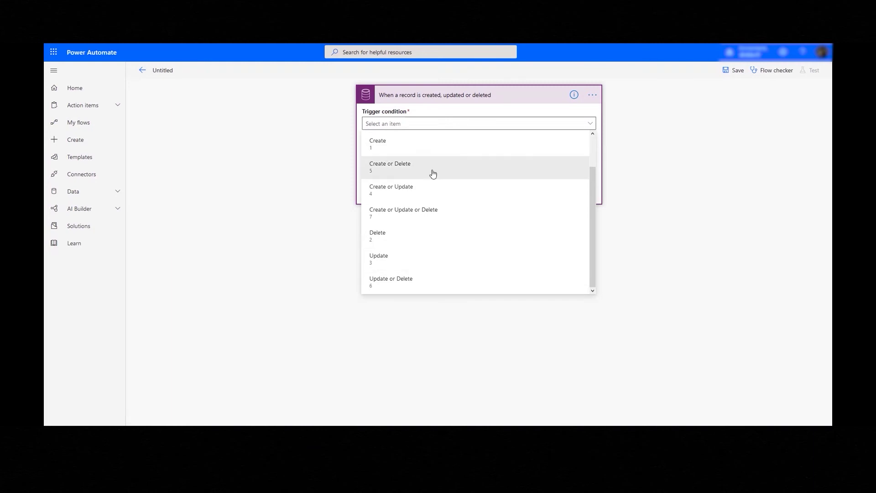
left_click(423, 195)
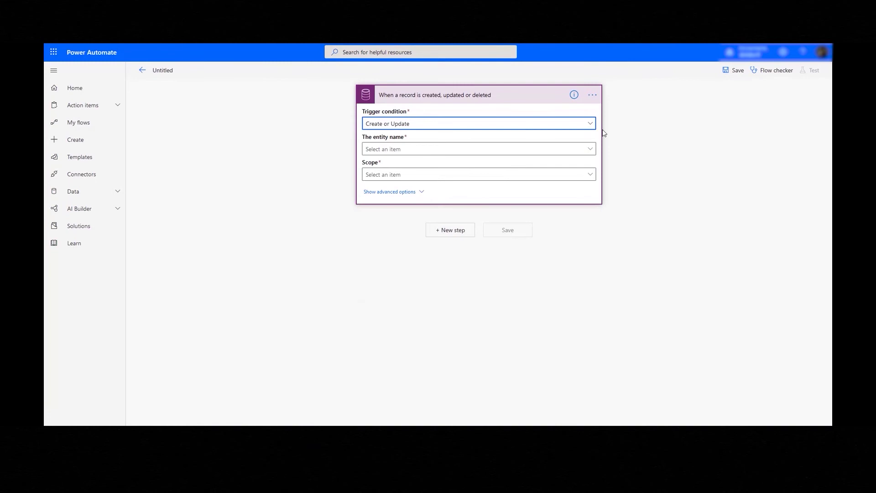
left_click(591, 98)
left_click(626, 110)
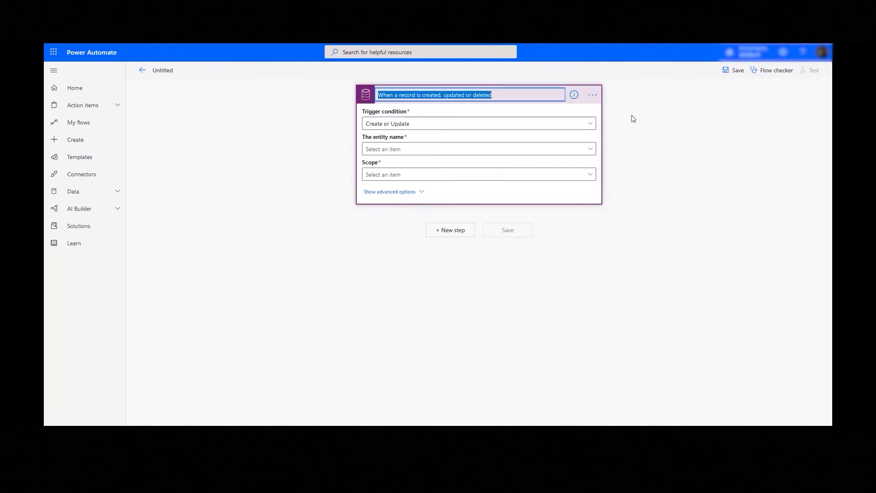
type("LeadIsCreate")
- Set the trigger's entity name to Leads and its scope to Organization
left_click(586, 148)
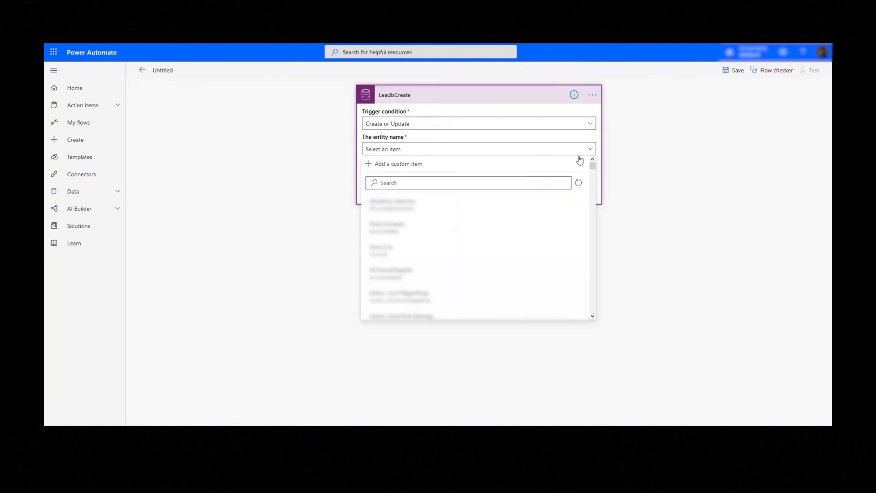
left_click(493, 183)
type("lead")
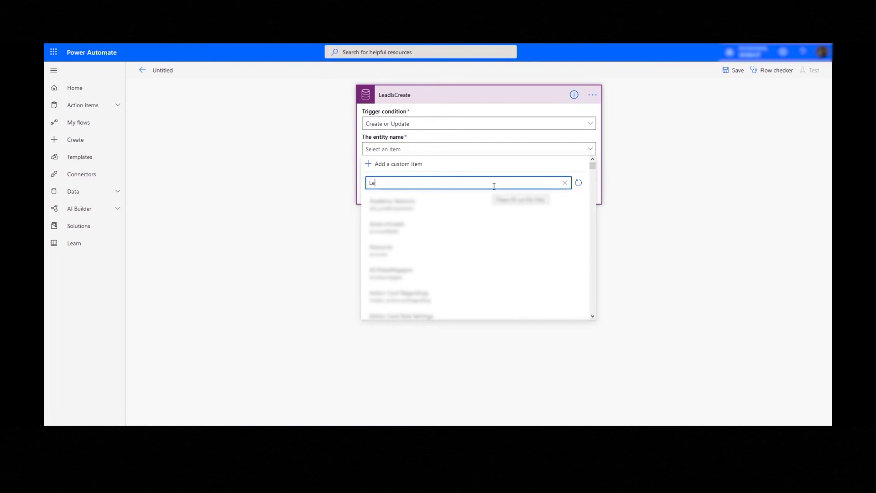
left_click(492, 201)
left_click(488, 175)
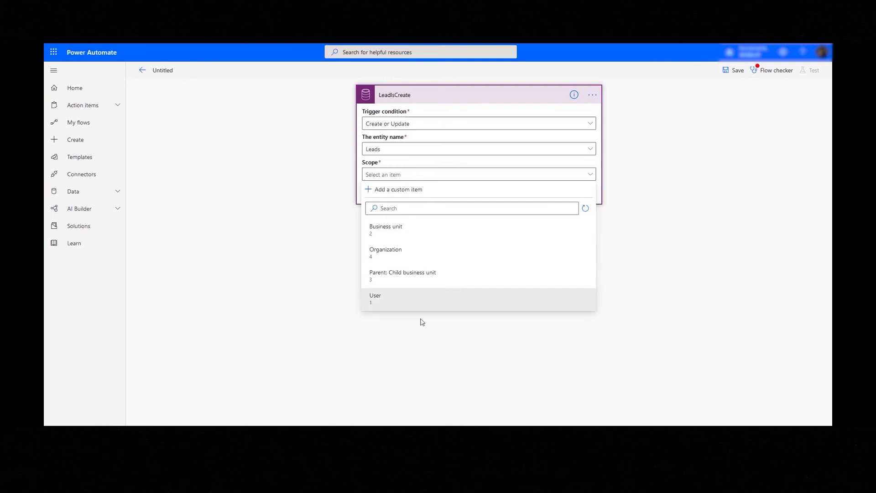
left_click(431, 256)
- Show the trigger's advanced options and set Filtering attributes to jobtitle,firstname,lastname,emailadress1
left_click(423, 193)
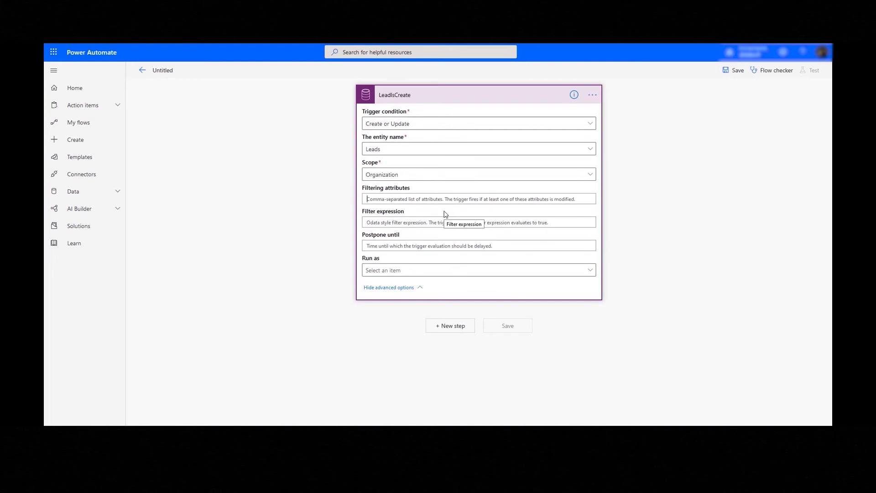
left_click_drag(410, 188, 368, 191)
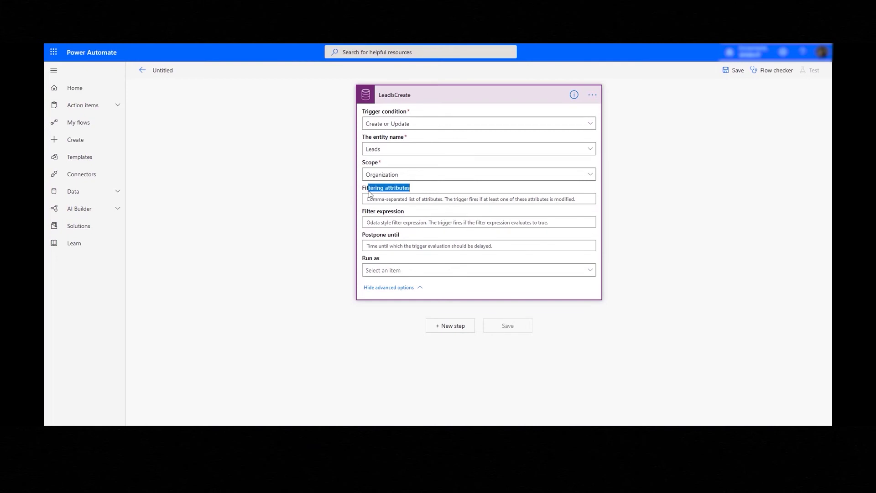
left_click(401, 198)
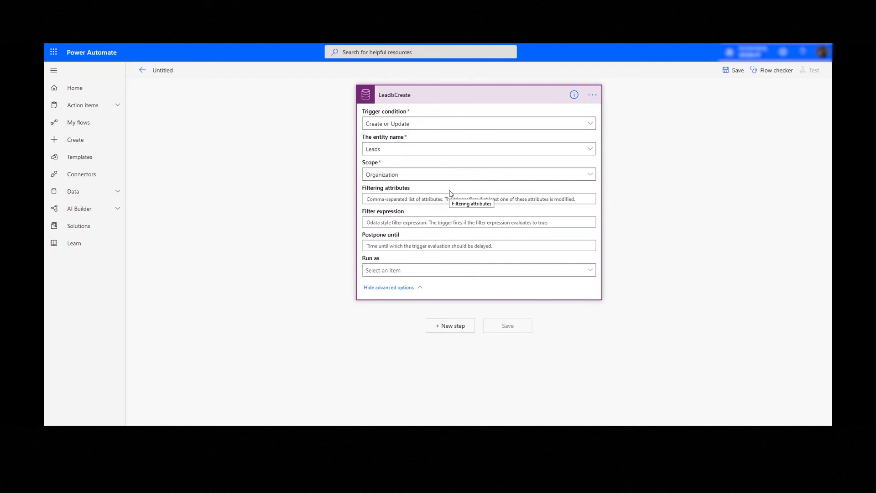
type("job")
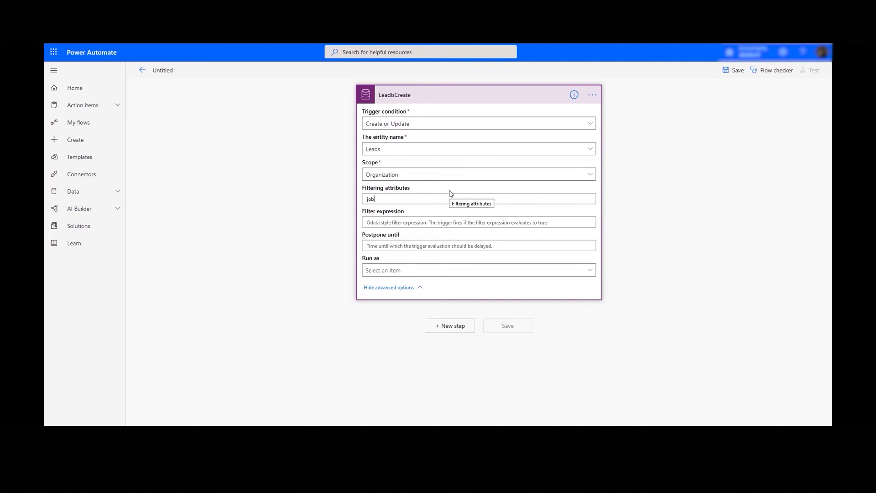
type("title,firstname,lastname,emailadress1")
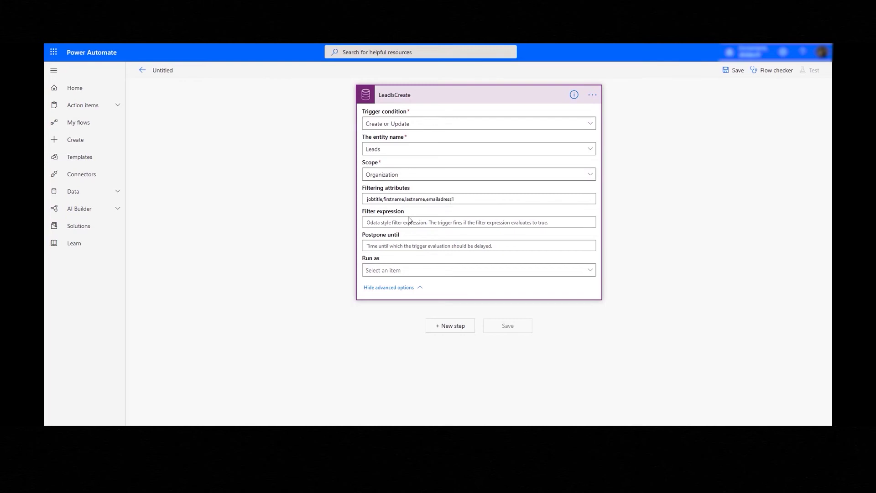
- Check the conditions in the classic workflow's Specify Condition window, and return to the trigger's Filter expression
left_click(409, 221)
key("alt+Tab")
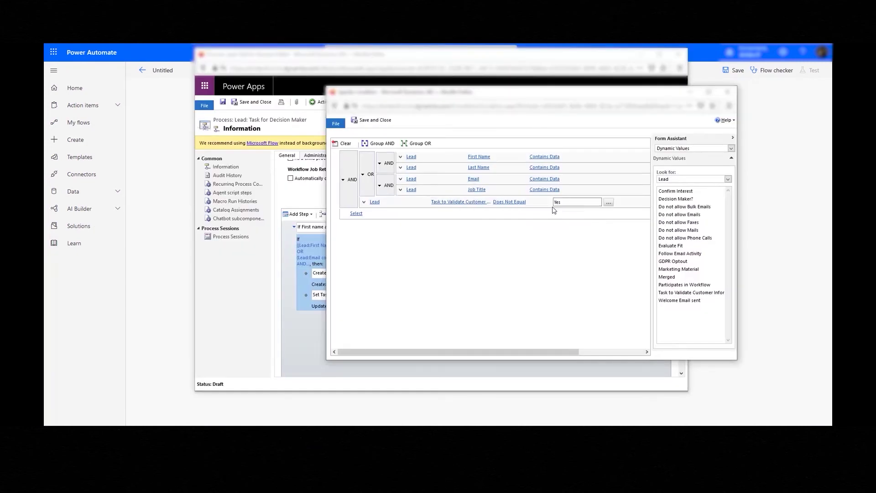
left_click(173, 178)
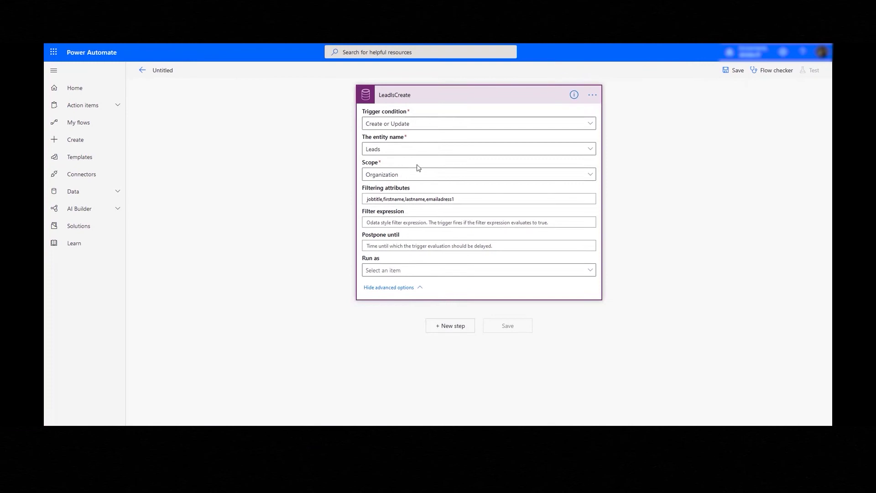
left_click(465, 220)
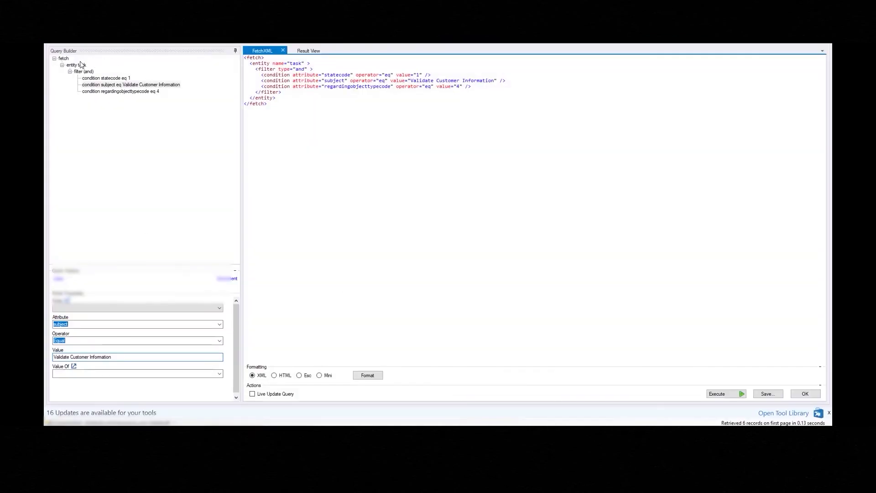
- In FetchXML Builder, change the query's entity to lead and build a condition on the task-to-validate-customer attribute with operator NotEqual and value 1
left_click(80, 65)
left_click_drag(232, 294, 232, 204)
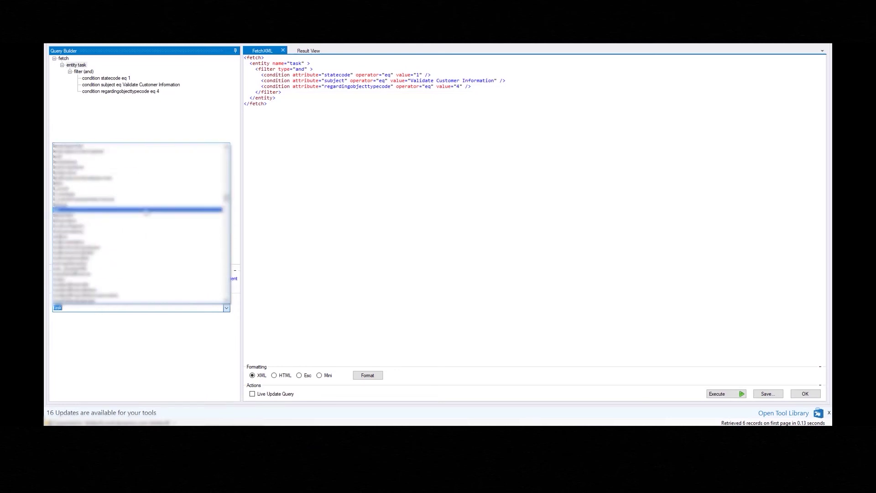
scroll(114, 210, "down", 2)
left_click(76, 189)
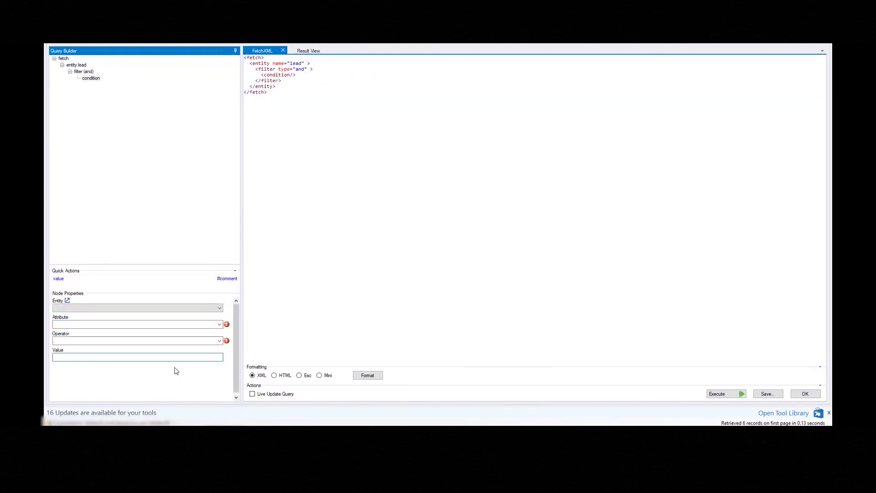
left_click(220, 325)
scroll(224, 185, "down", 3)
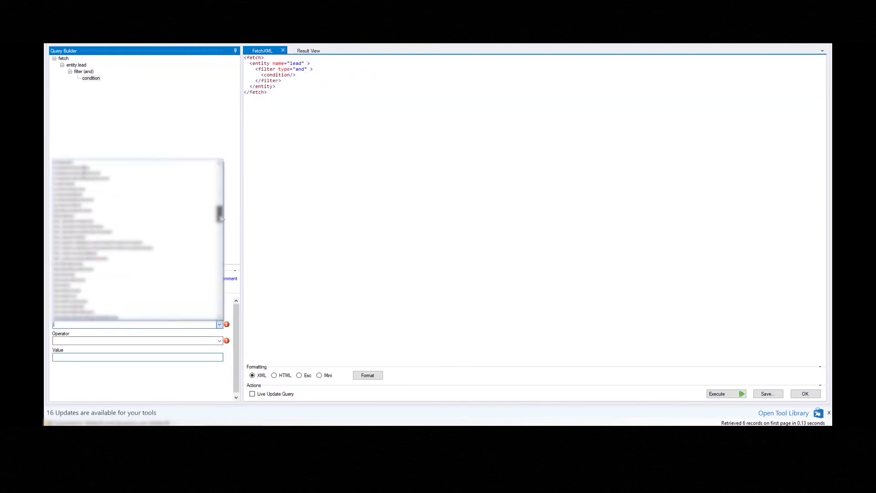
left_click(137, 248)
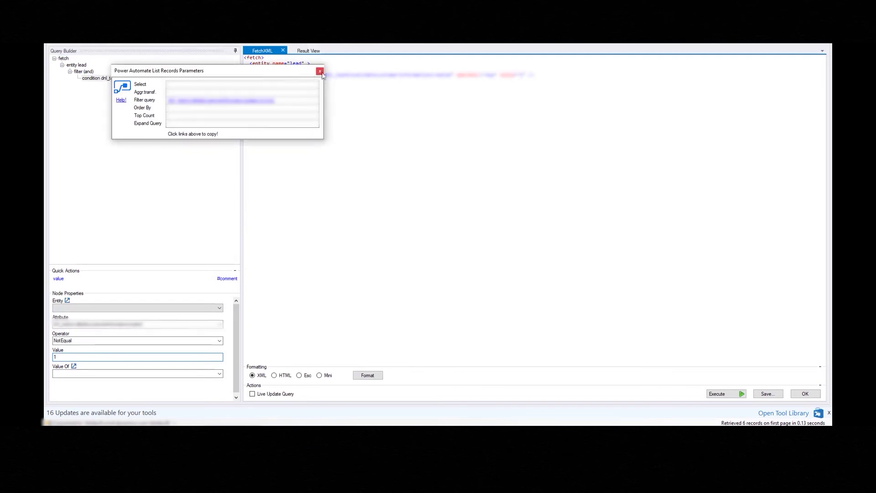
- Generate the Power Automate parameters for the lead query and copy the Filter query into the trigger's Filter expression in Power Automate
left_click(320, 71)
left_click(292, 39)
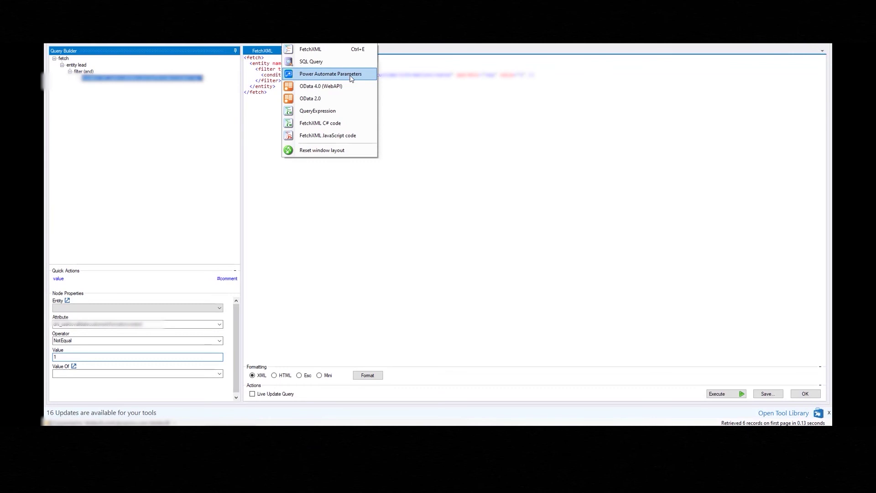
left_click(352, 74)
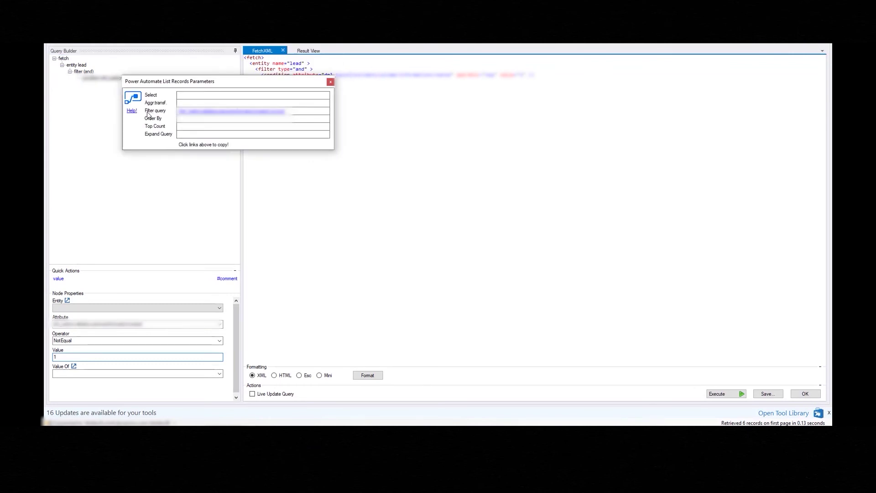
left_click(265, 114)
mouse_move(237, 422)
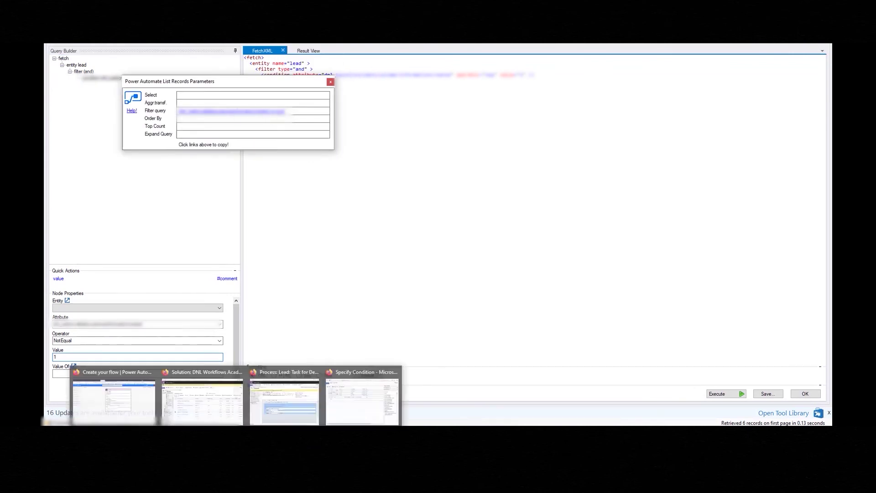
left_click(285, 399)
left_click(410, 221)
key("ctrl+v")
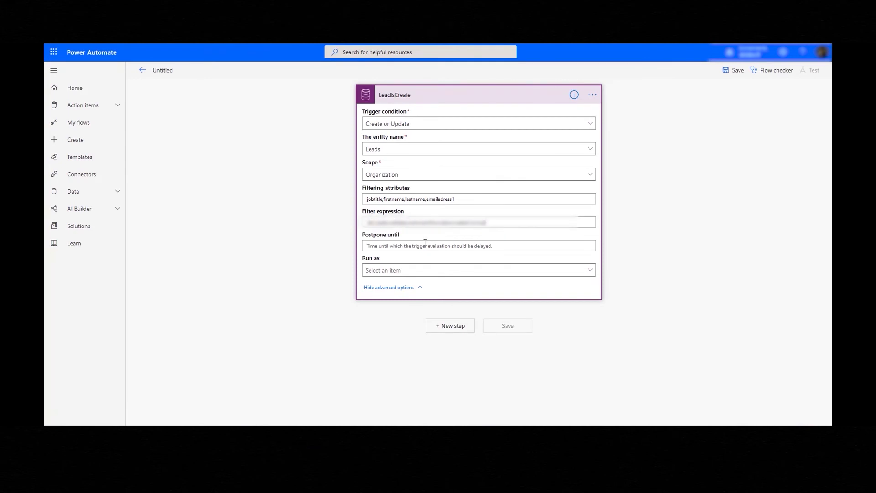
- Examine the trigger's Postpone until setting and set Run as to Record Owner
left_click_drag(363, 235, 406, 239)
left_click(423, 250)
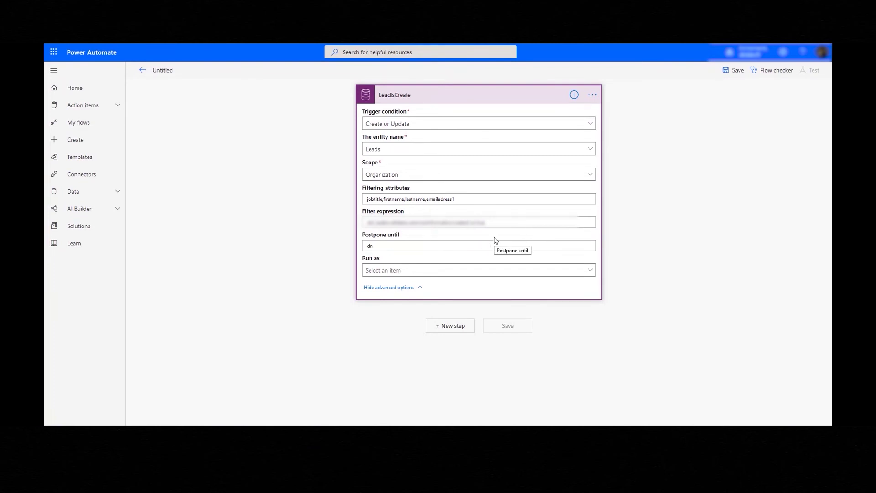
left_click(467, 270)
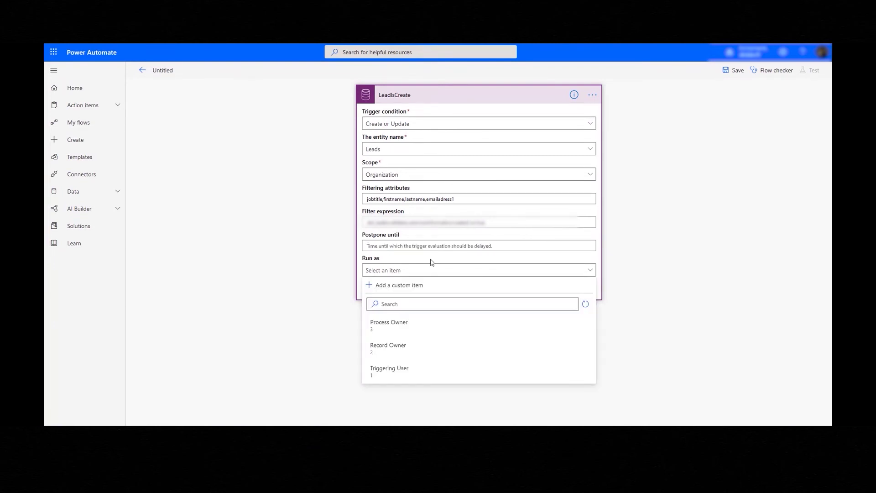
left_click_drag(377, 260, 361, 262)
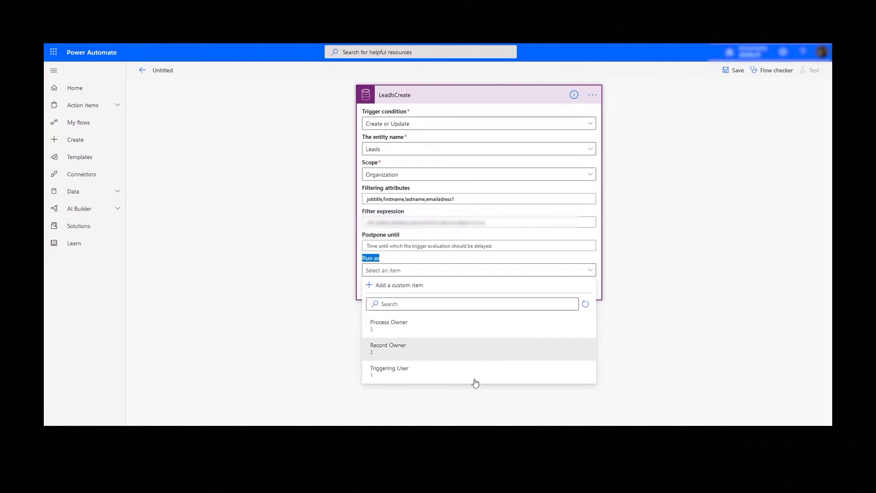
left_click(425, 356)
- Discard the empty new action and try to save the flow with only its trigger
left_click(442, 326)
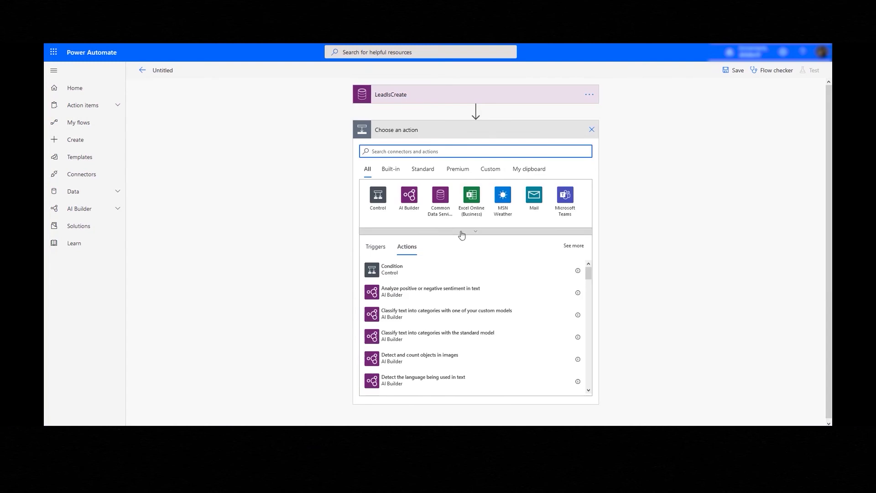
left_click(591, 129)
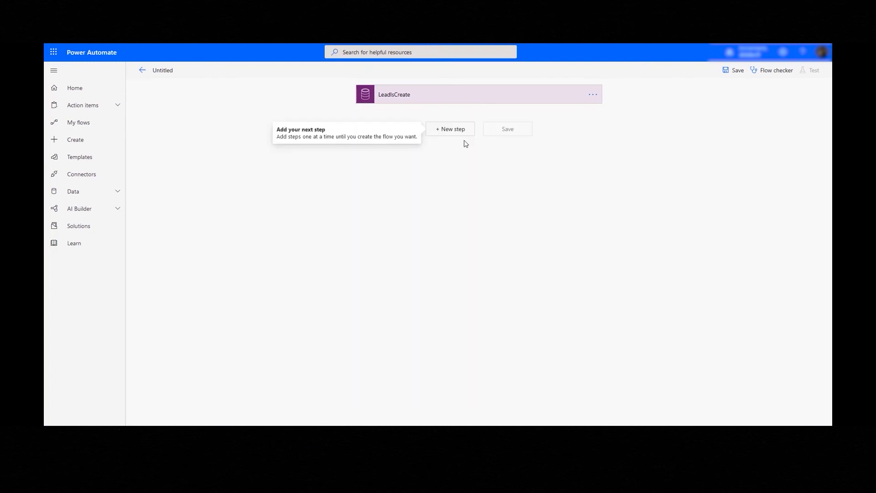
left_click(734, 70)
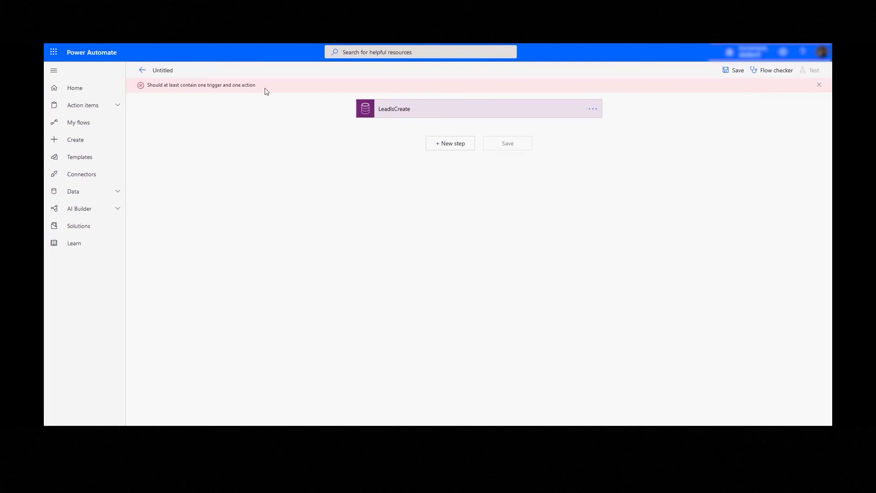
left_click(820, 88)
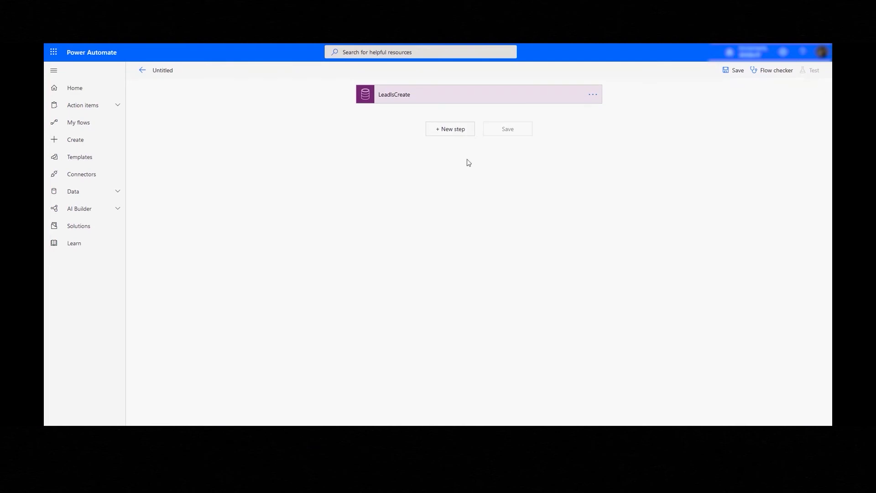
- Add a Condition control below the LeadIsCreate trigger and open the dynamic content for its first value
left_click(455, 133)
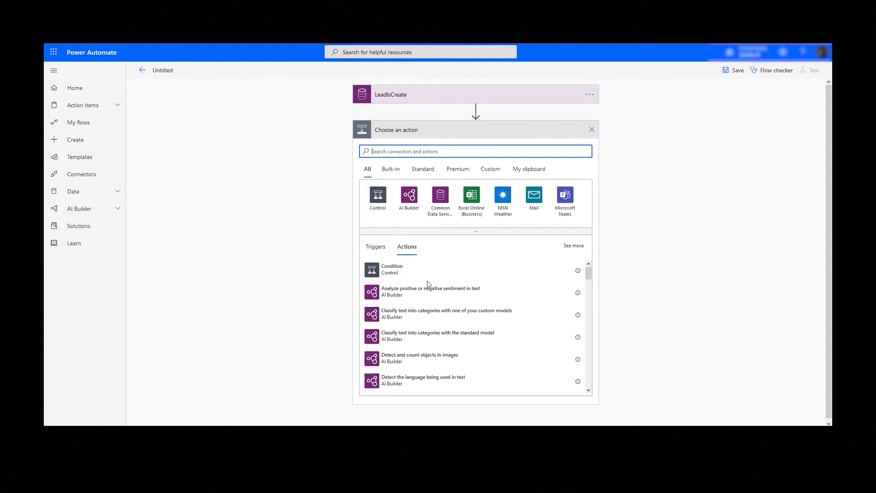
left_click(377, 200)
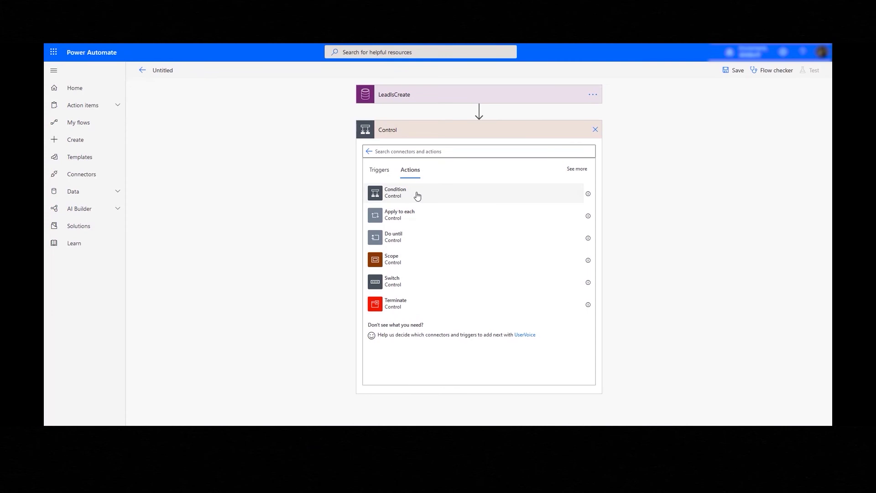
left_click(417, 195)
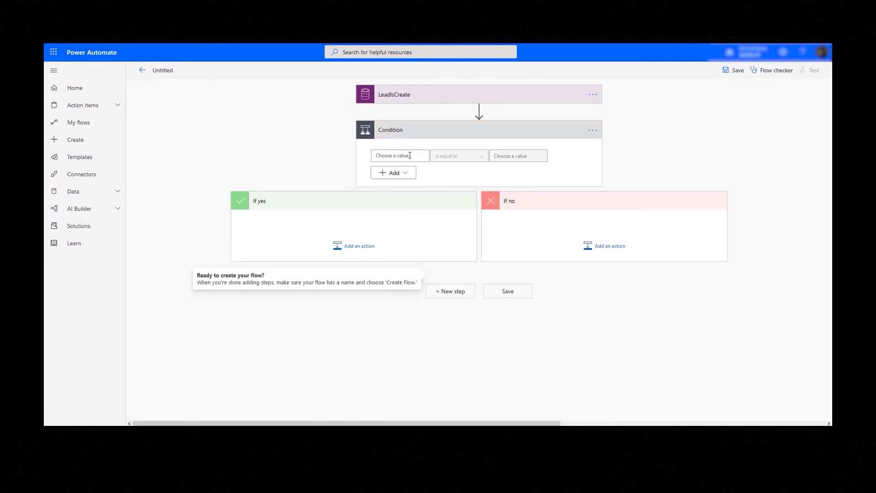
left_click(409, 156)
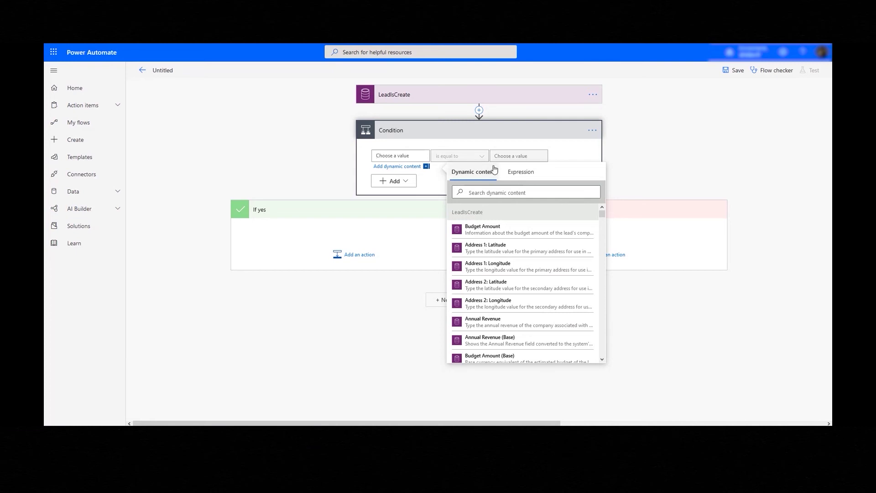
- Use the lead's First Name as the condition's first value and add a second row based on Last Name
left_click(534, 196)
type("first")
left_click(483, 229)
left_click(393, 181)
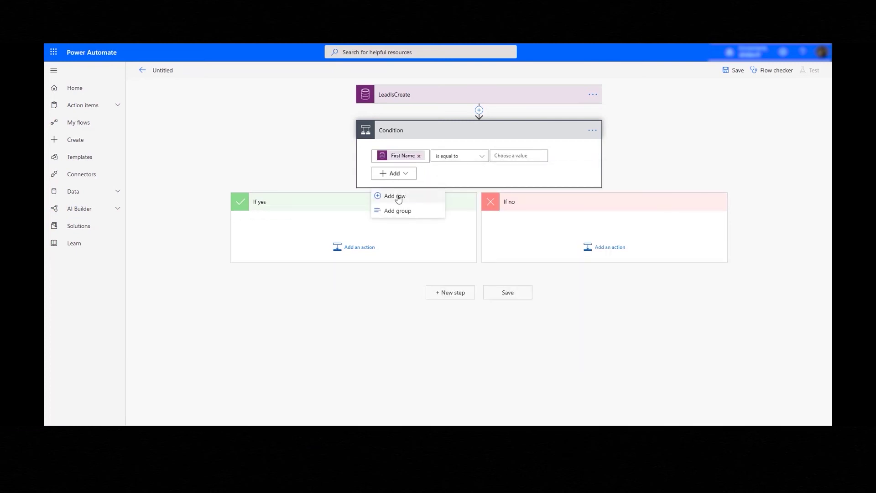
left_click(397, 196)
left_click(431, 188)
left_click(502, 222)
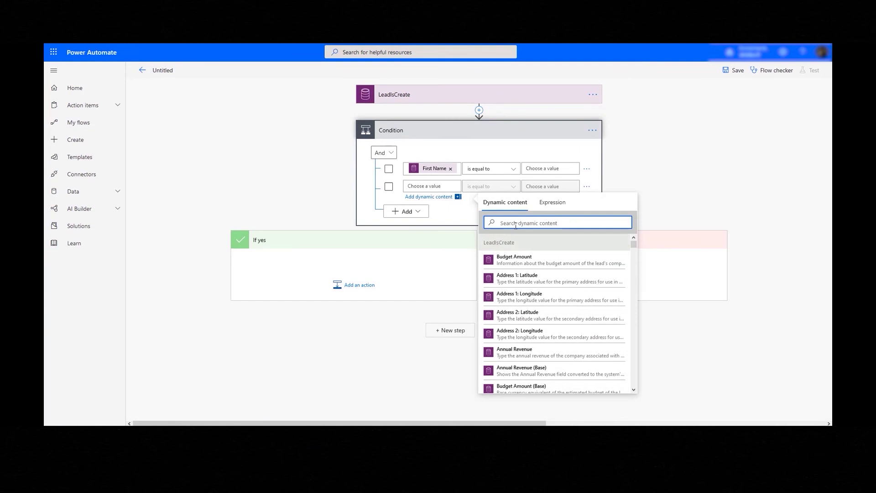
type("Last")
left_click(520, 261)
- Add two more rows to the condition, based on the lead's Job Title and Email
left_click(406, 210)
left_click(409, 230)
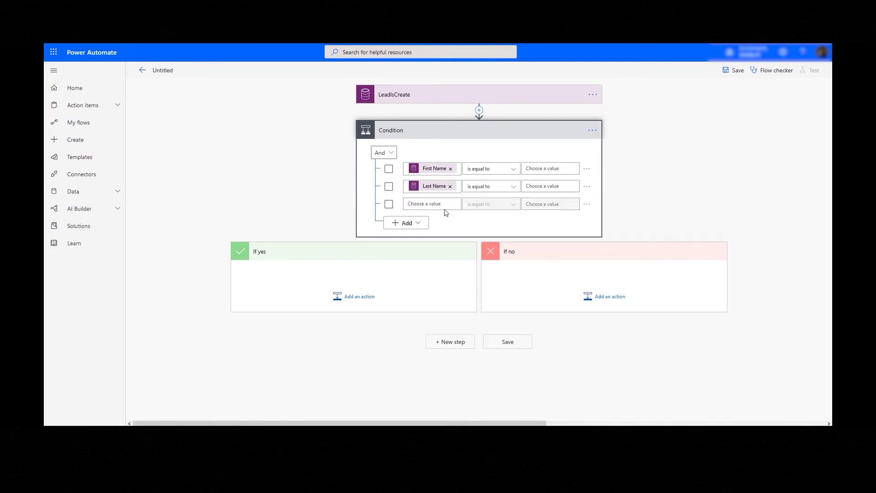
left_click(431, 204)
left_click(502, 240)
type("Job")
left_click(508, 275)
left_click(417, 224)
left_click(407, 244)
left_click(431, 221)
left_click(502, 258)
type("Email")
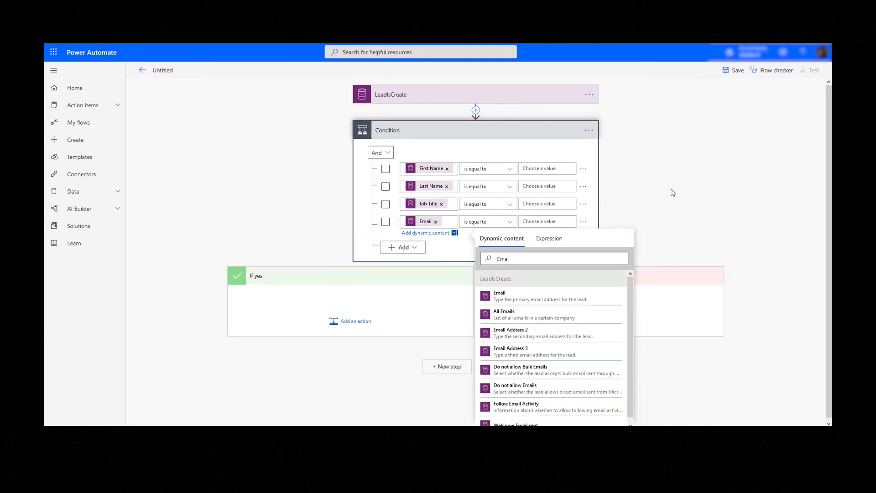
left_click(509, 291)
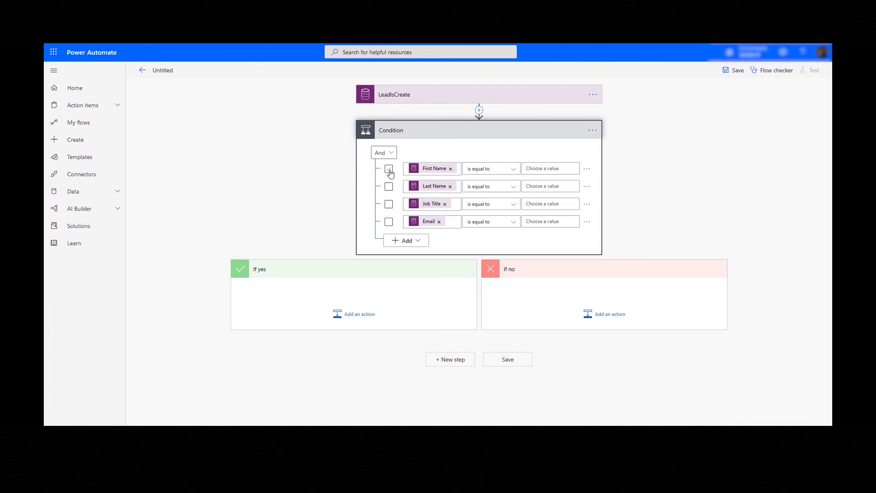
- Switch the condition's operator to Or and combine the First Name and Last Name rows into a group
left_click(389, 152)
left_click(383, 185)
left_click(389, 168)
left_click(389, 186)
left_click(587, 169)
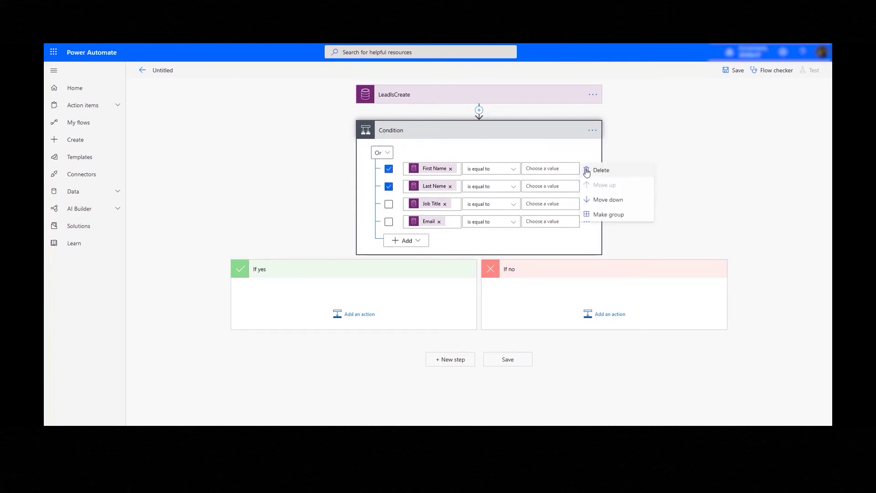
left_click(656, 150)
left_click(587, 169)
left_click(630, 216)
- Combine the Job Title and Email rows into a second group, keeping And as its operator
left_click(372, 244)
left_click(372, 260)
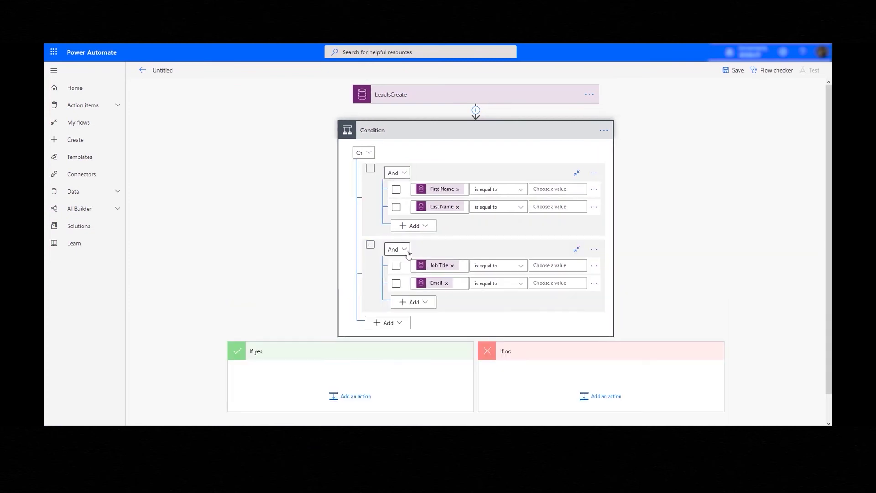
left_click(404, 250)
left_click(405, 252)
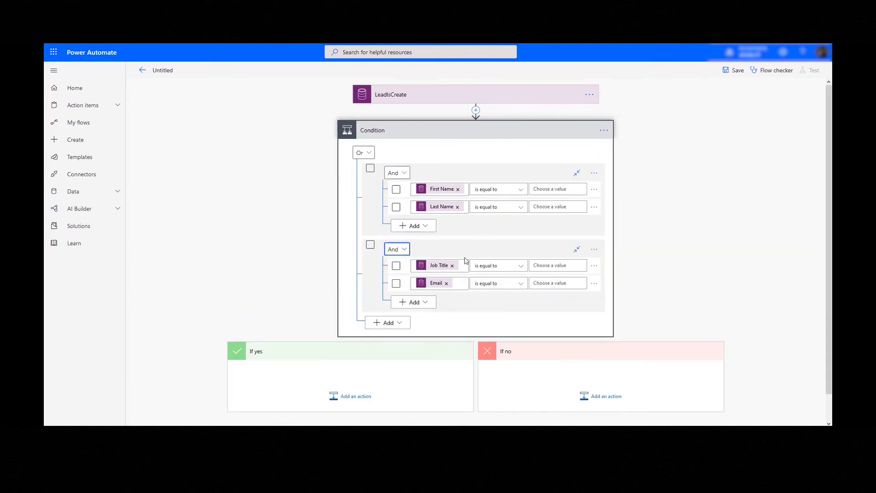
left_click(594, 266)
left_click(665, 225)
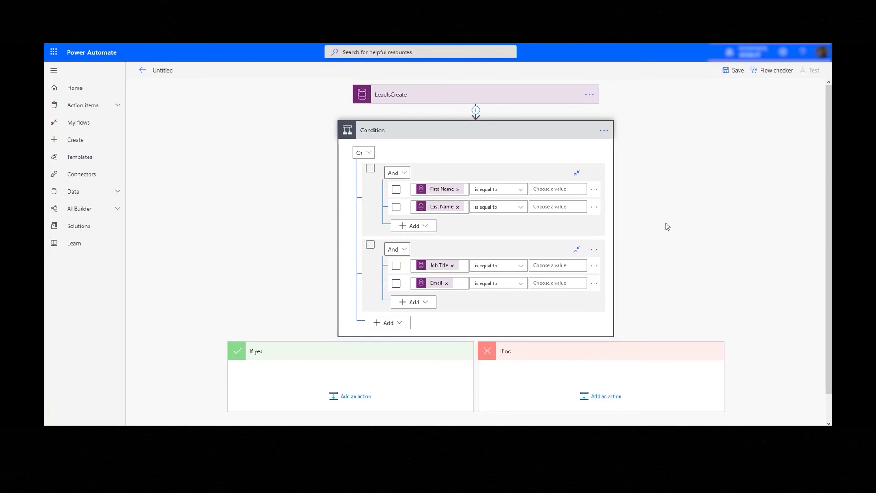
- Set the comparison of all four condition rows to "is not equal to"
left_click(520, 190)
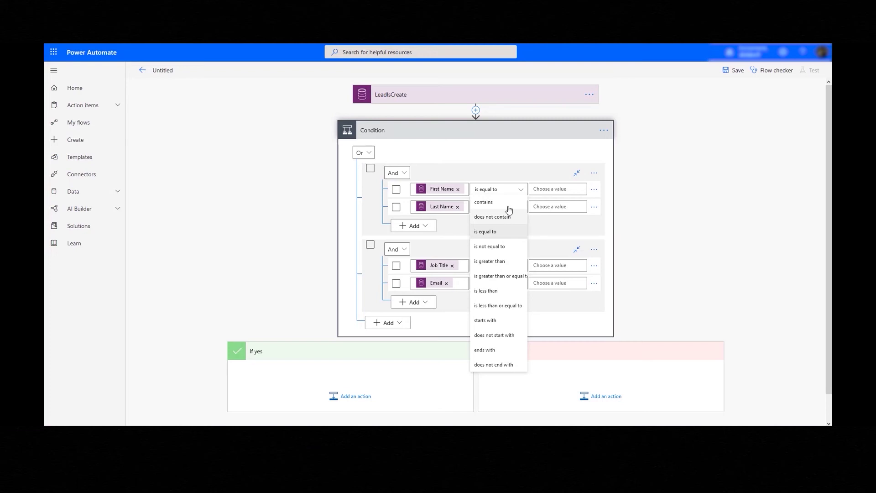
left_click(505, 247)
left_click(520, 207)
left_click(503, 280)
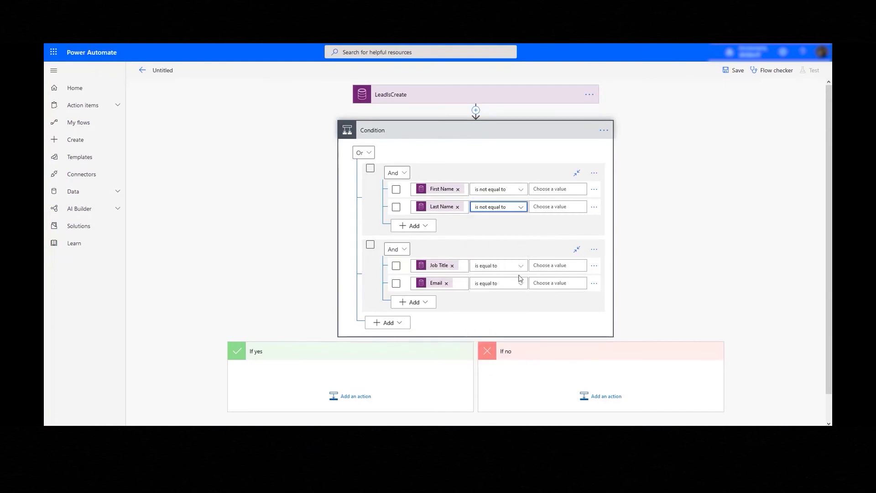
left_click(520, 283)
left_click(499, 155)
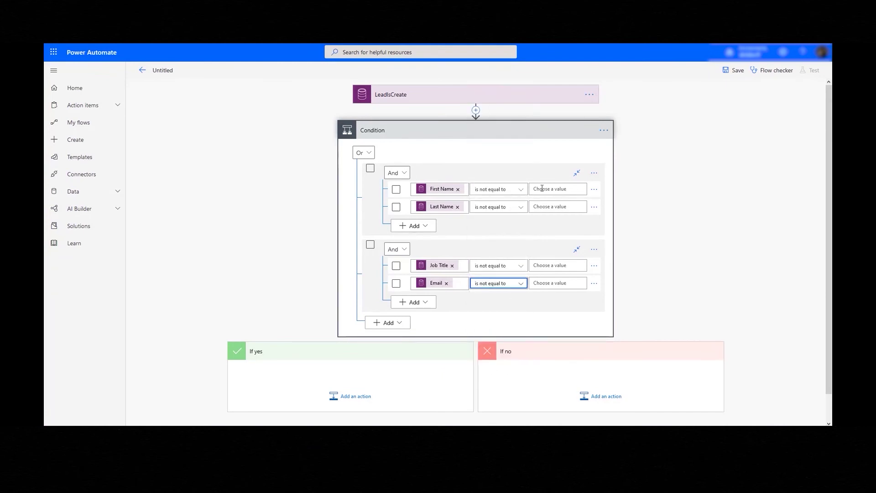
- Compare the First Name row with the expression null
left_click(557, 189)
left_click(678, 204)
left_click(684, 224)
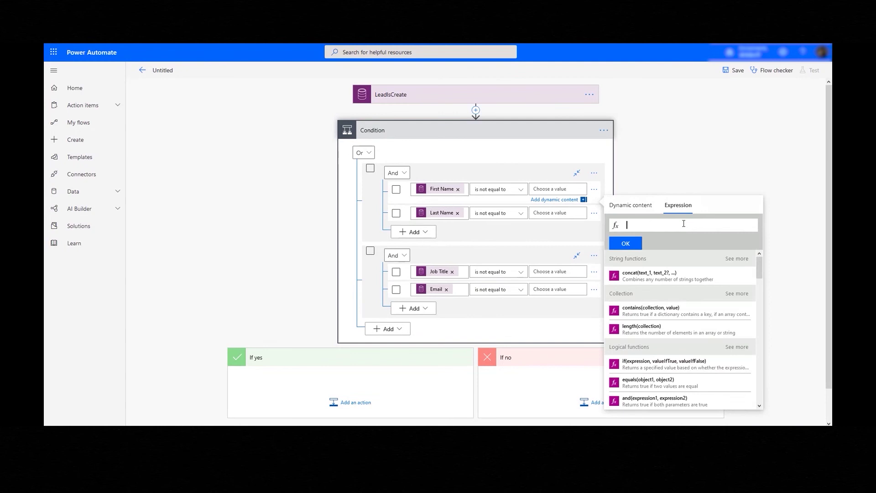
type("null")
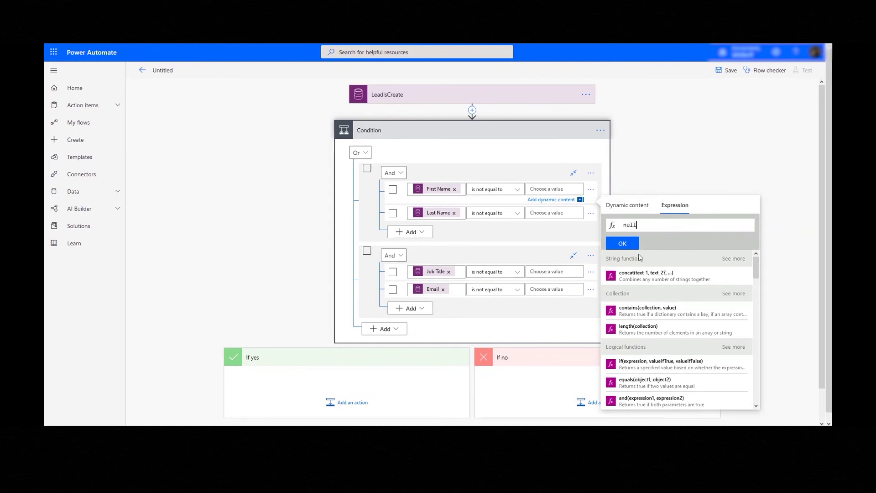
left_click(628, 245)
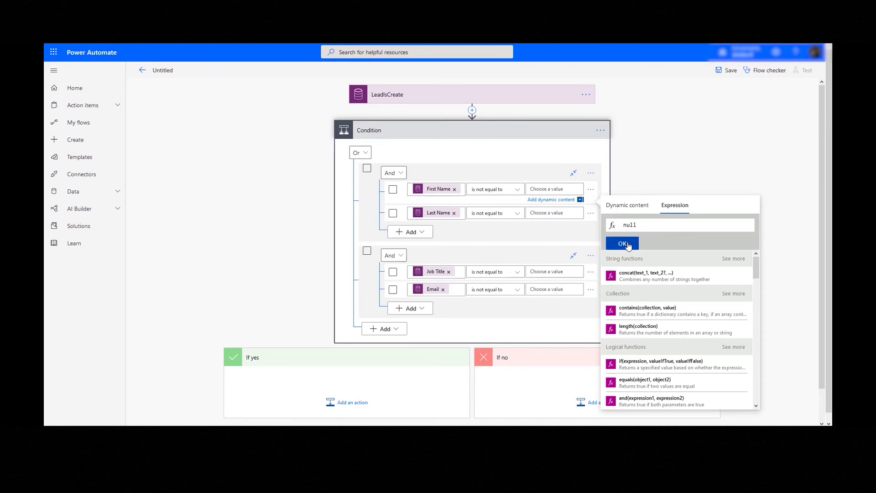
- Compare the Last Name, Job Title and Email rows with the expression null as well
left_click(553, 211)
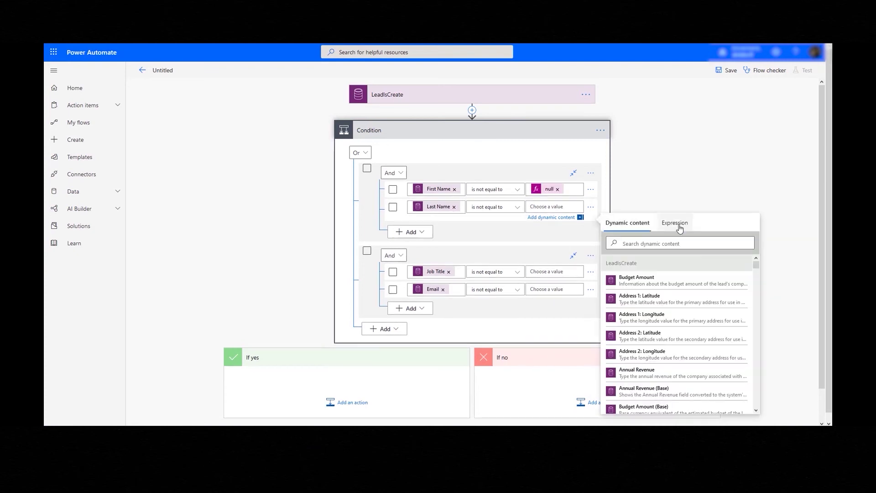
left_click(675, 223)
type("null")
left_click(622, 260)
left_click(553, 266)
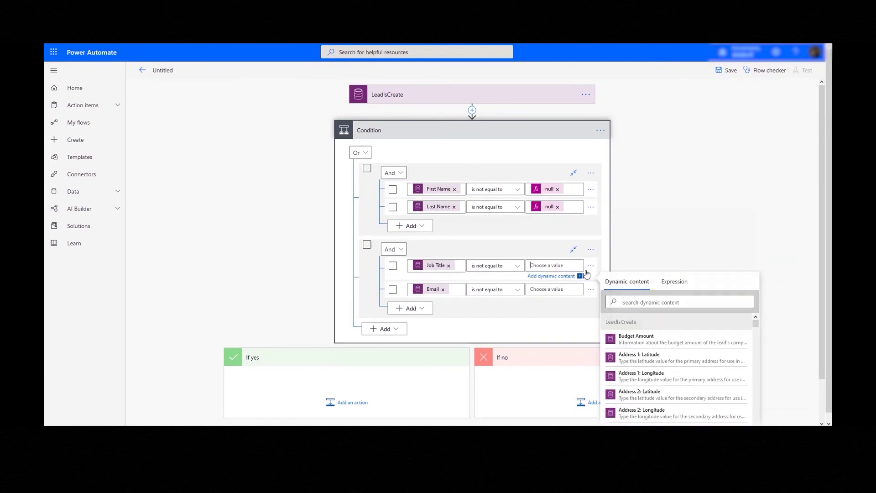
left_click(674, 282)
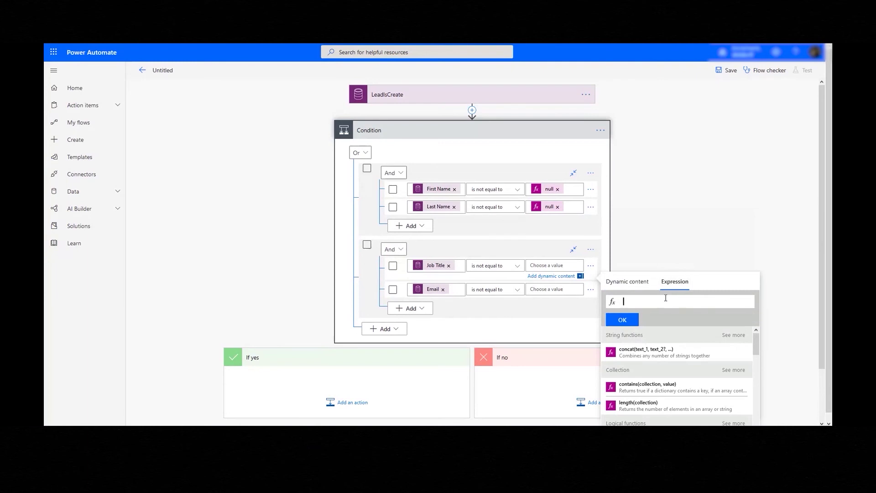
type("null")
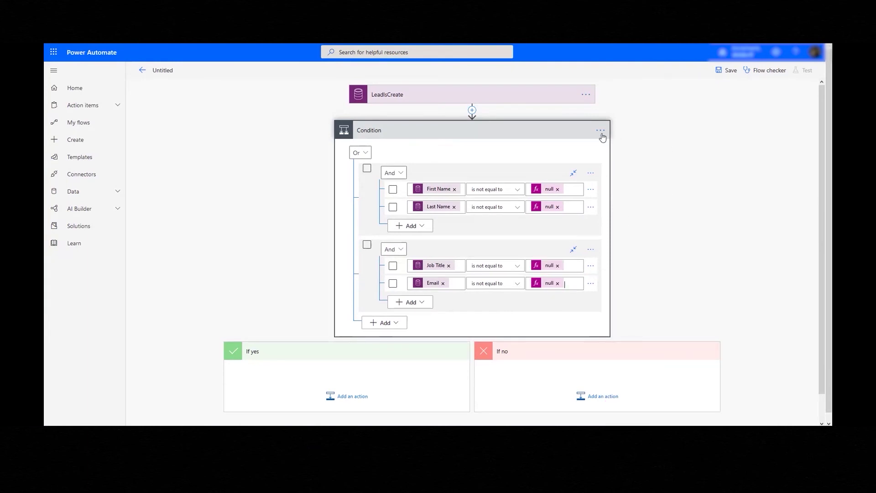
- Copy the Condition to the flow clipboard, collapse it, and insert the copy as a new step below it
left_click(601, 132)
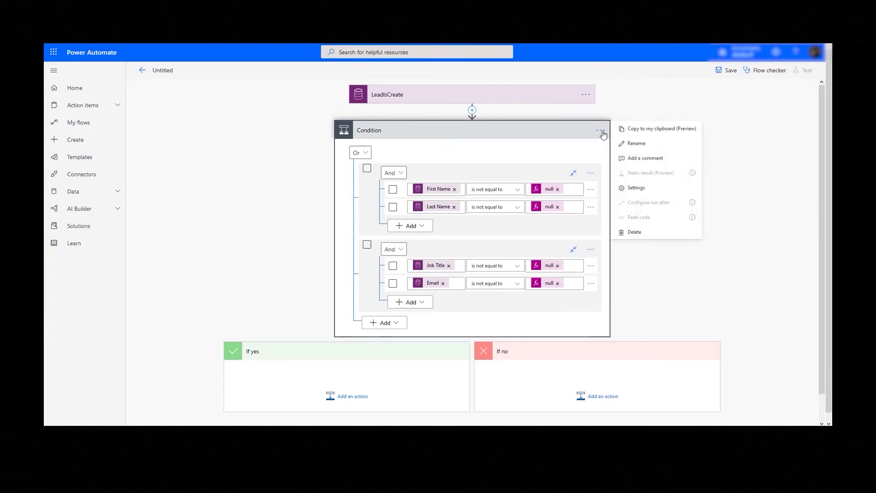
left_click(642, 131)
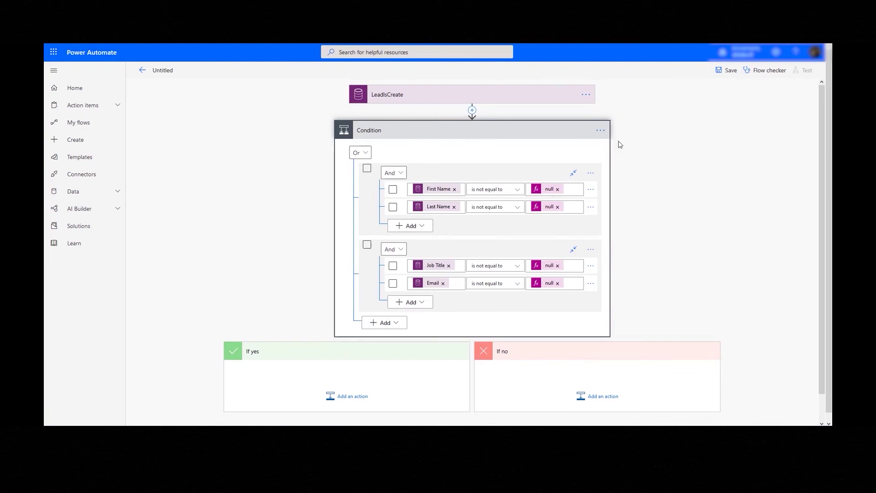
left_click(485, 134)
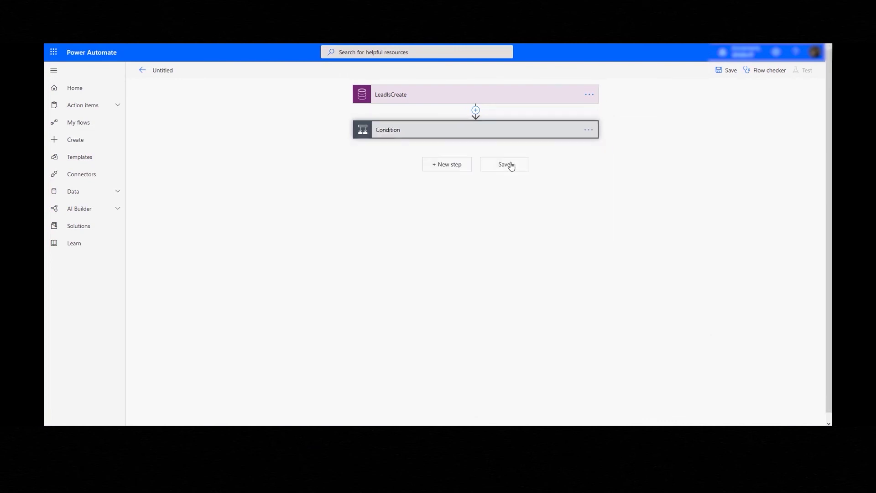
left_click(464, 166)
left_click(526, 206)
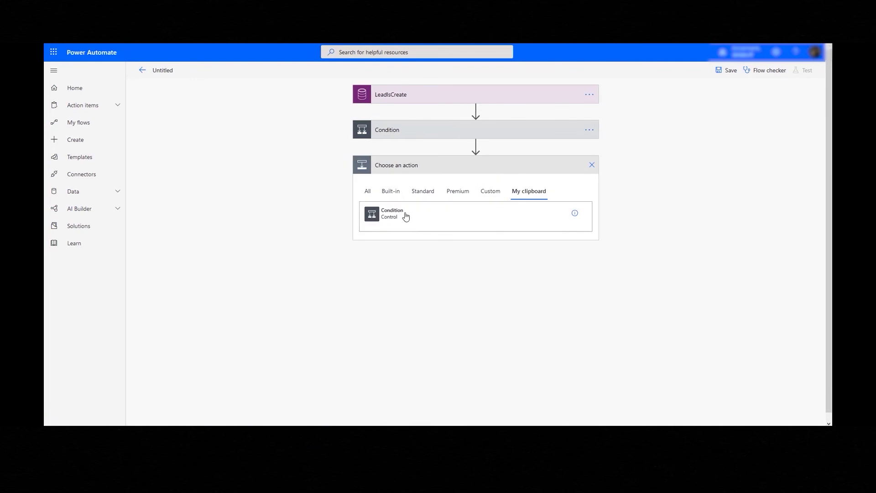
left_click(389, 217)
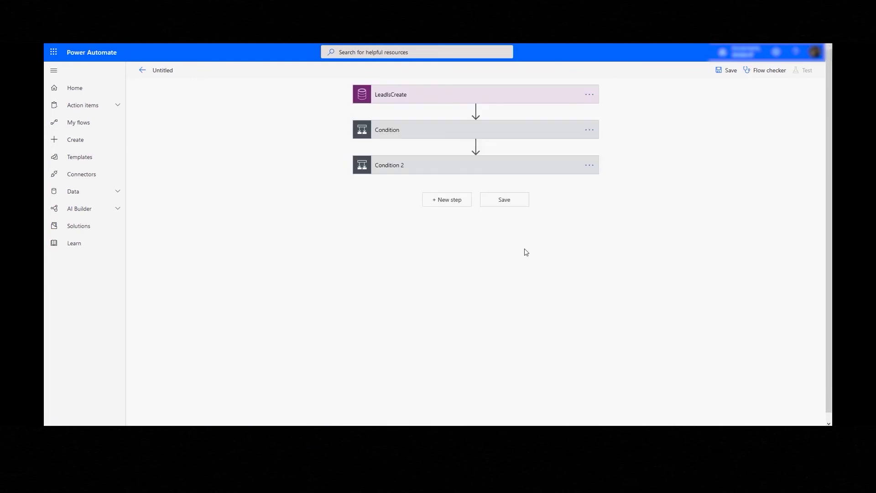
- Expand Condition 2 to check its copied rows and delete it from the flow
left_click(481, 170)
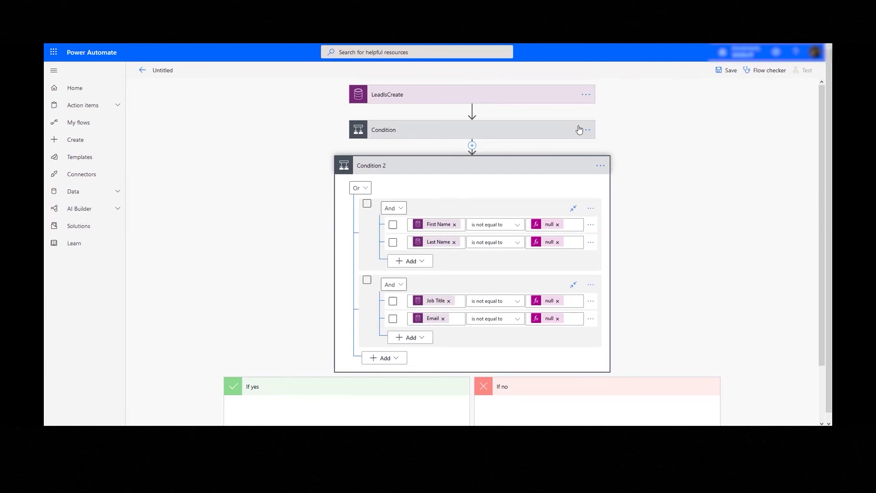
left_click(600, 165)
left_click(561, 224)
left_click(443, 253)
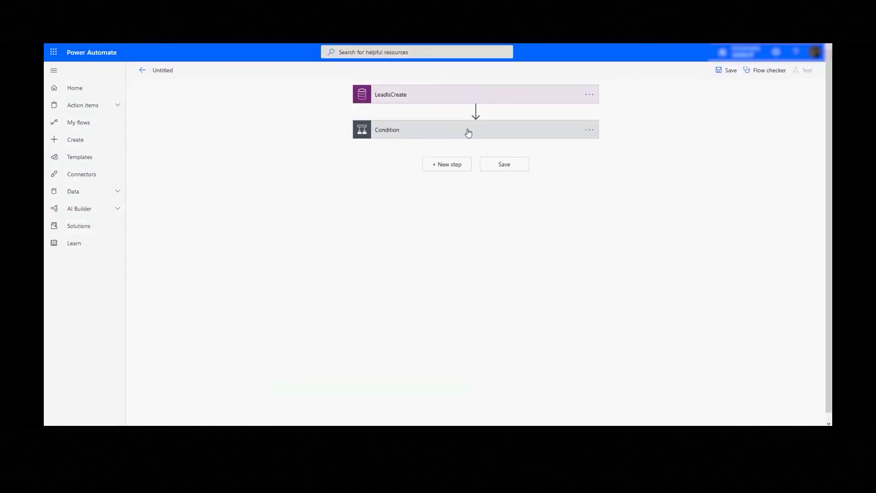
- Add the Common Data Service action Create a new record to the Condition's If yes branch
left_click(468, 133)
scroll(399, 370, "down", 1)
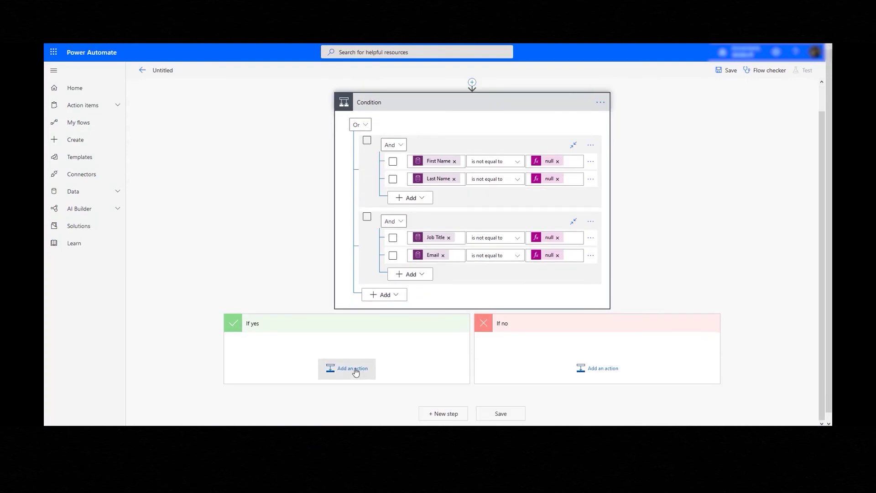
left_click(356, 372)
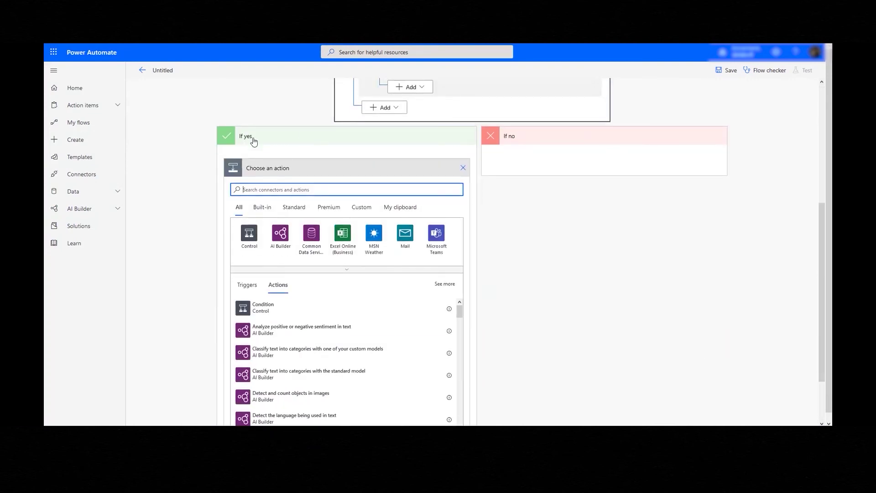
left_click(311, 234)
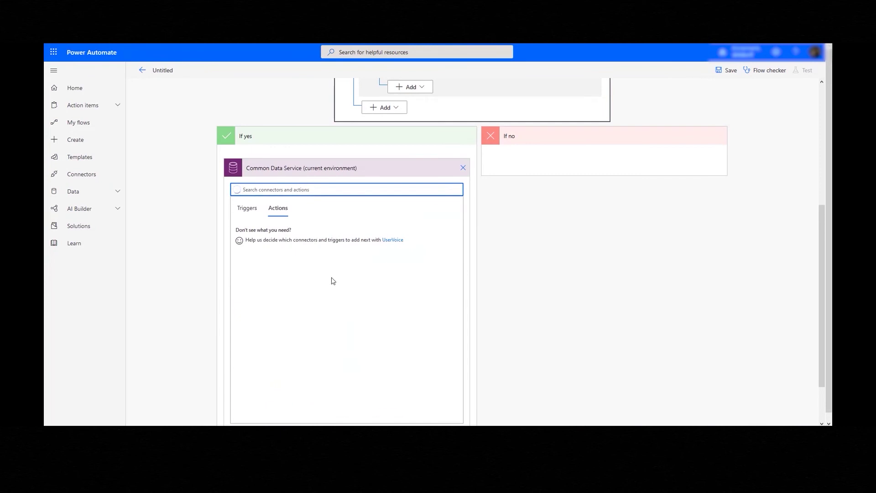
left_click(301, 234)
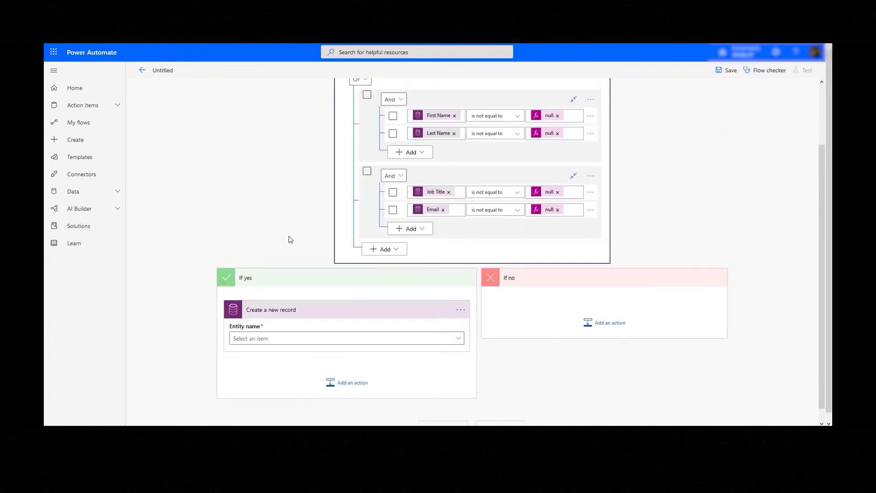
- Set the new record's entity name to Tasks and look through the task's Subject, Owner and Regarding fields
left_click(458, 338)
type("t")
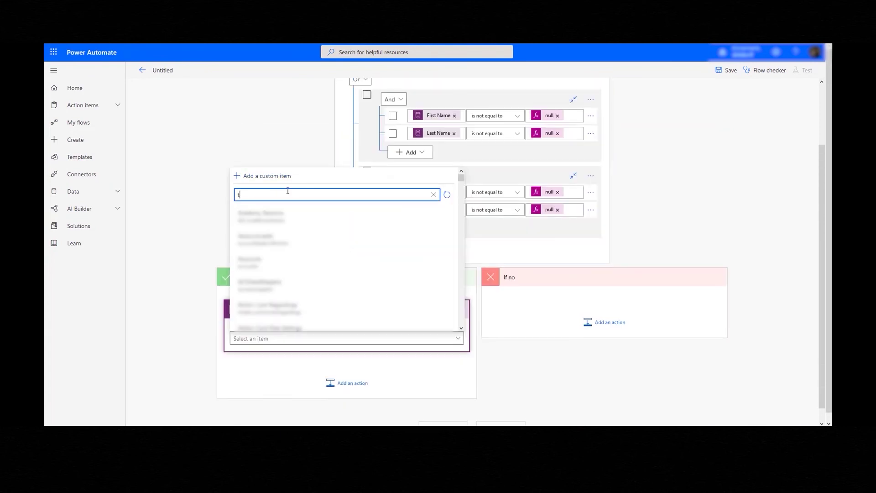
type("ask")
left_click(329, 293)
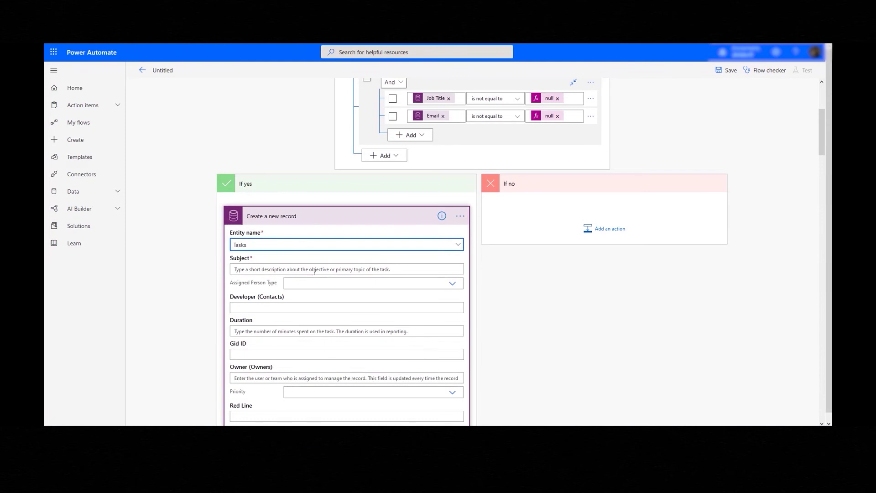
left_click(307, 269)
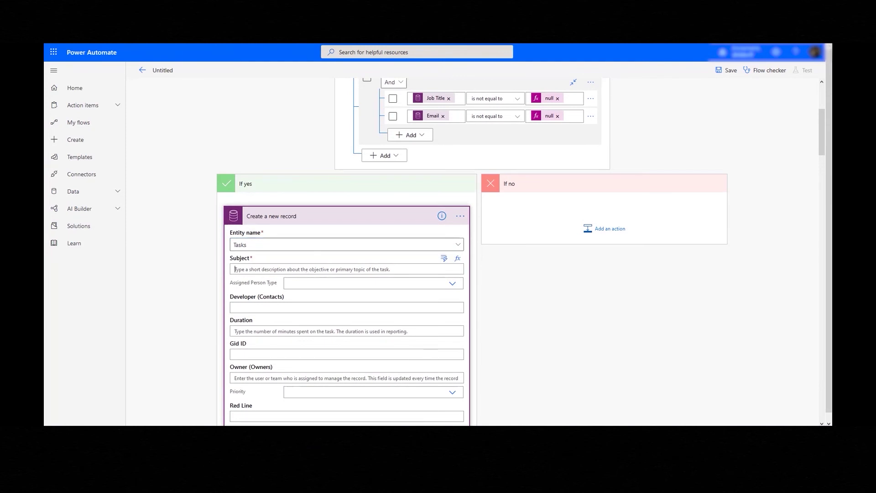
left_click(308, 409)
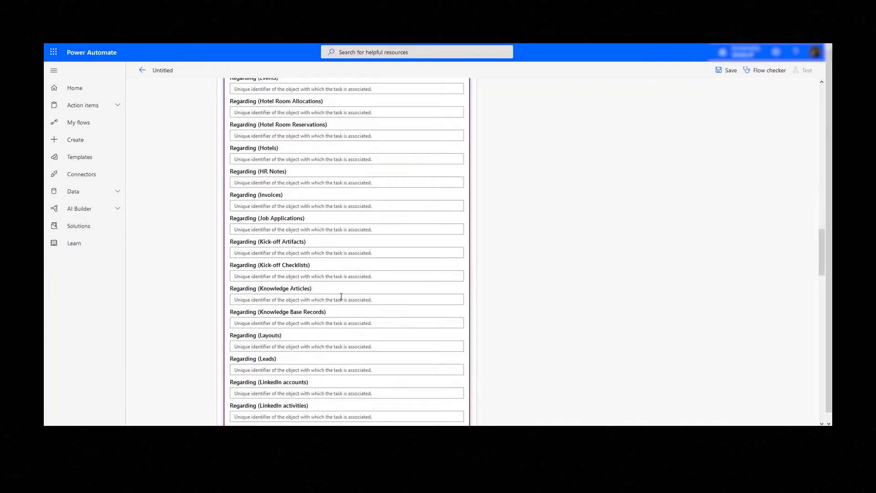
scroll(337, 306, "up", 10)
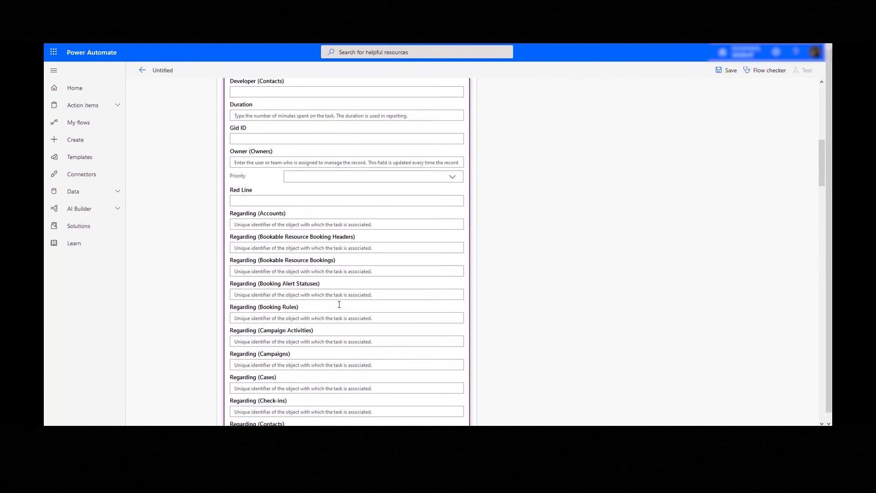
- Set the task's Subject to "Validate Customer Information" and its Owner to the dynamic value Owner (Value) from LeadIsCreate
scroll(339, 304, "up", 4)
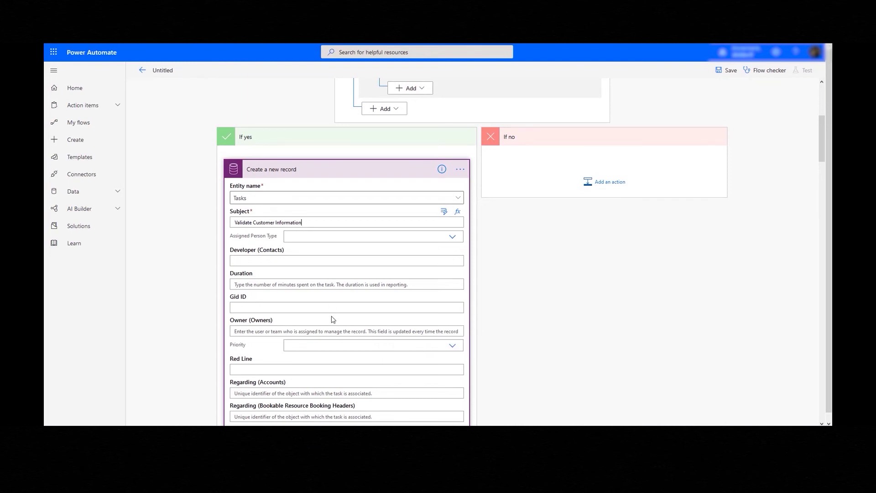
scroll(320, 333, "down", 5)
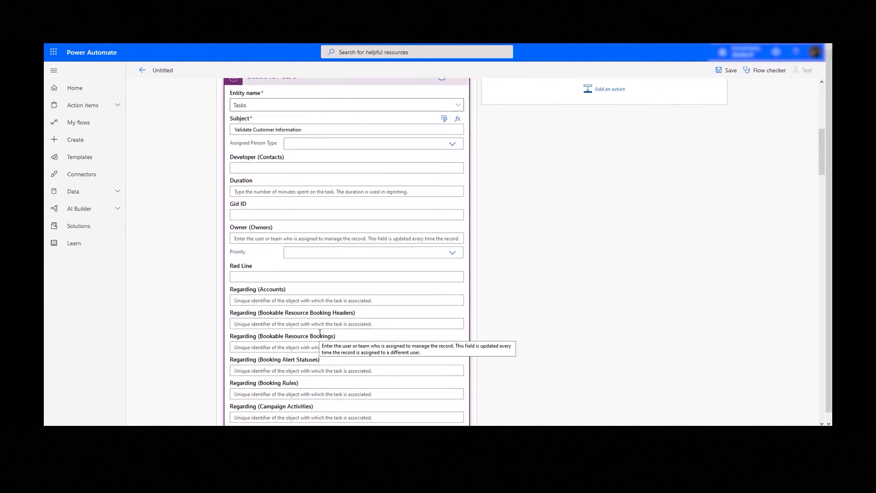
scroll(318, 326, "up", 4)
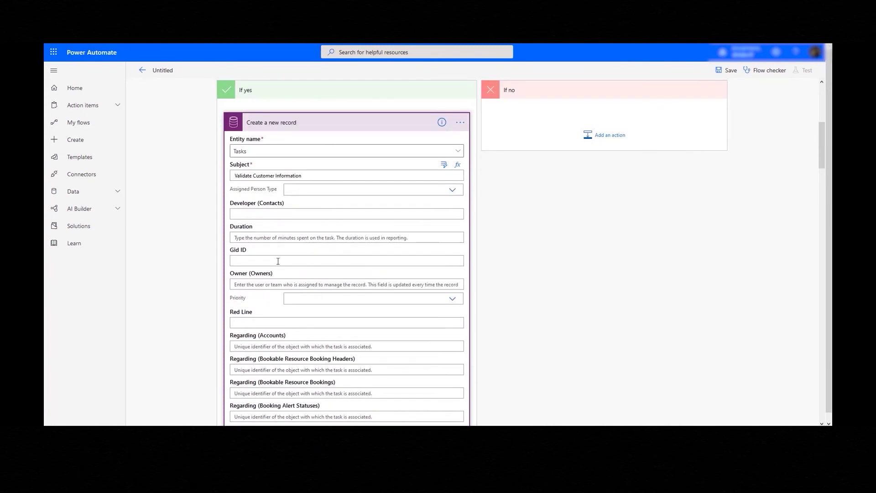
left_click(253, 283)
left_click(444, 273)
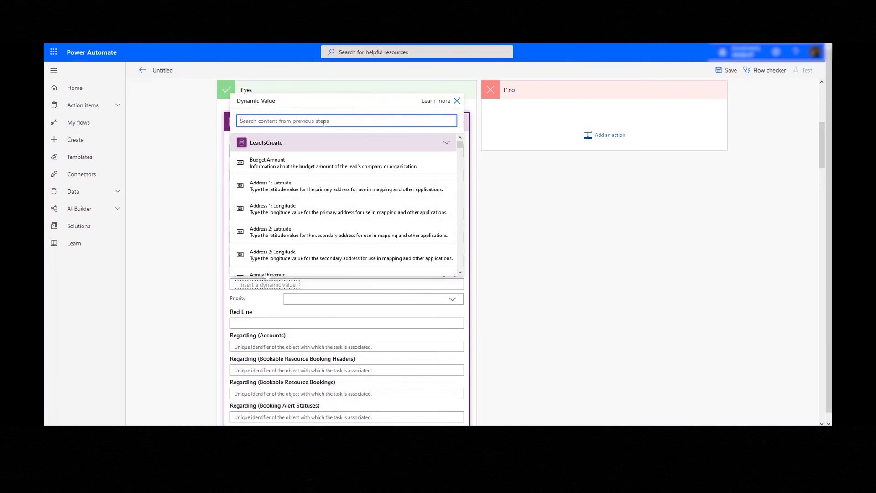
type("owner")
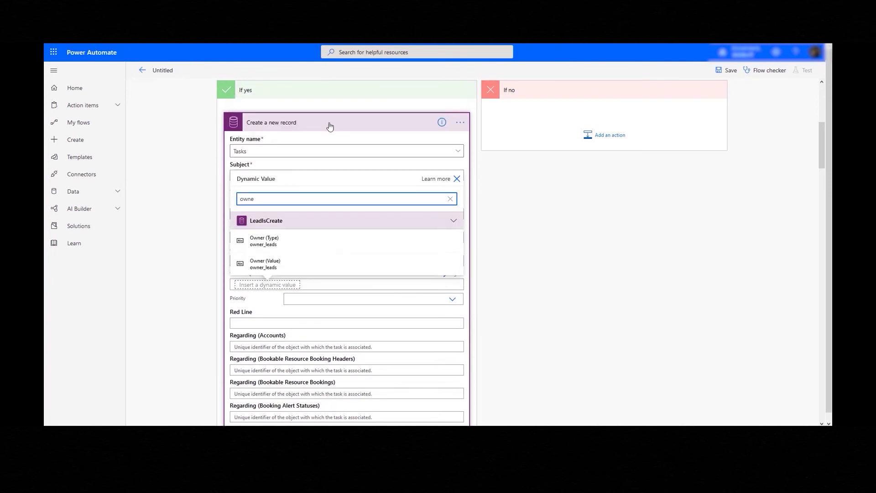
left_click(319, 267)
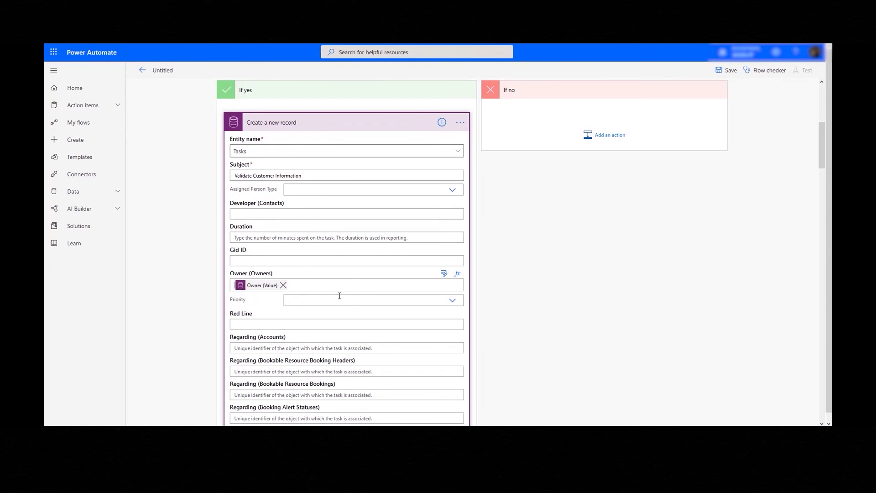
- Wrap the dynamic value in the task's Owner field as systemusers(Owner (Value))
type("system")
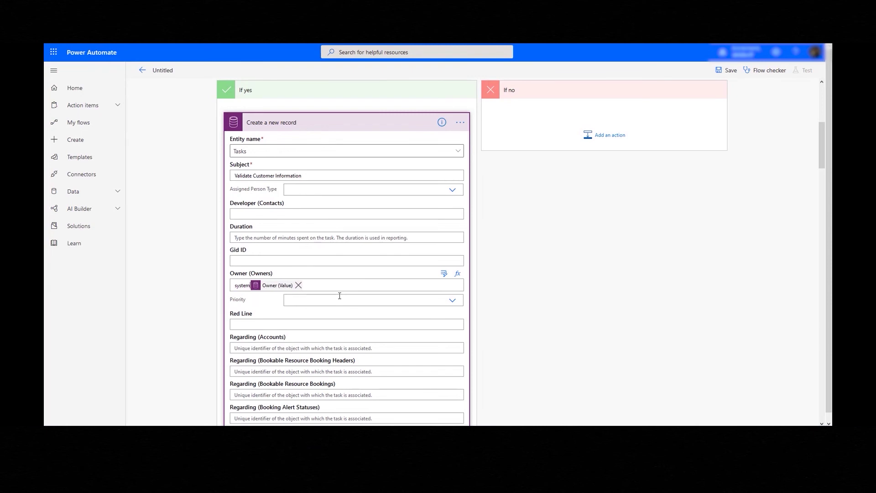
type("users")
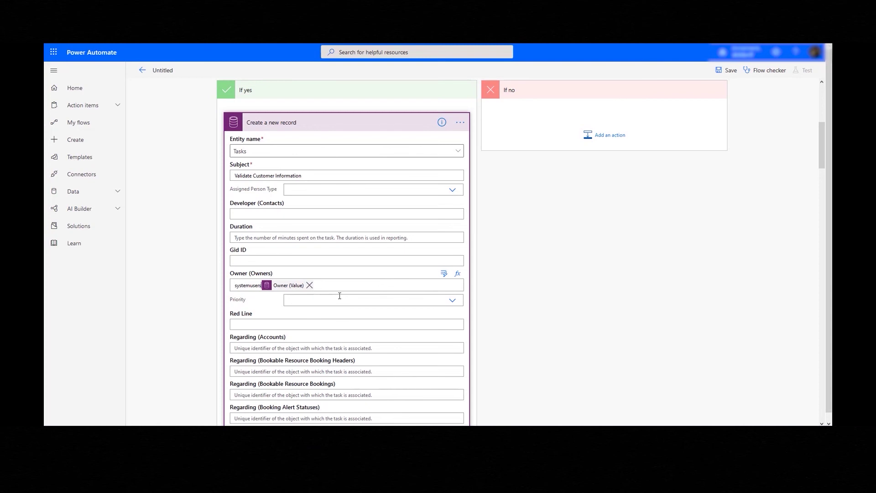
type("(")
- Fill the task's Regarding (Leads) field with leads() and insert the Lead unique identifier from LeadIsCreate between the parentheses
key("BackSpace")
key("BackSpace")
type("ties")
key("BackSpace")
key("BackSpace")
key("BackSpace")
key("BackSpace")
type("s(")
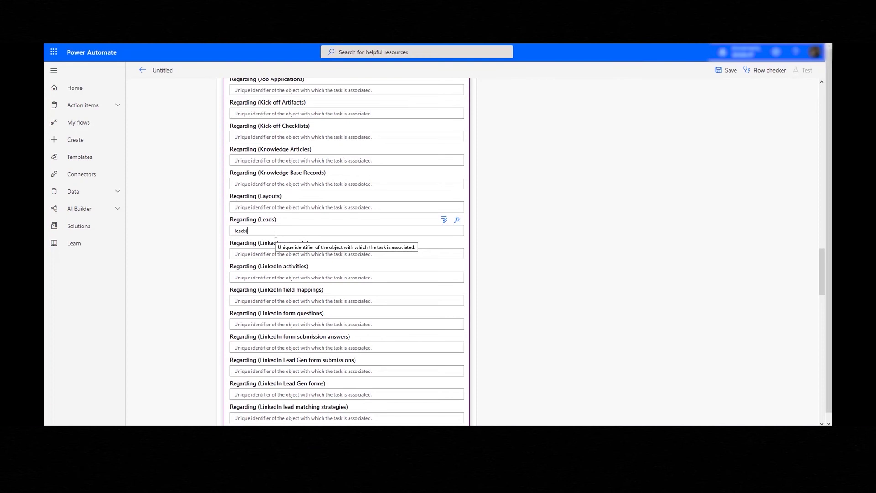
type(")")
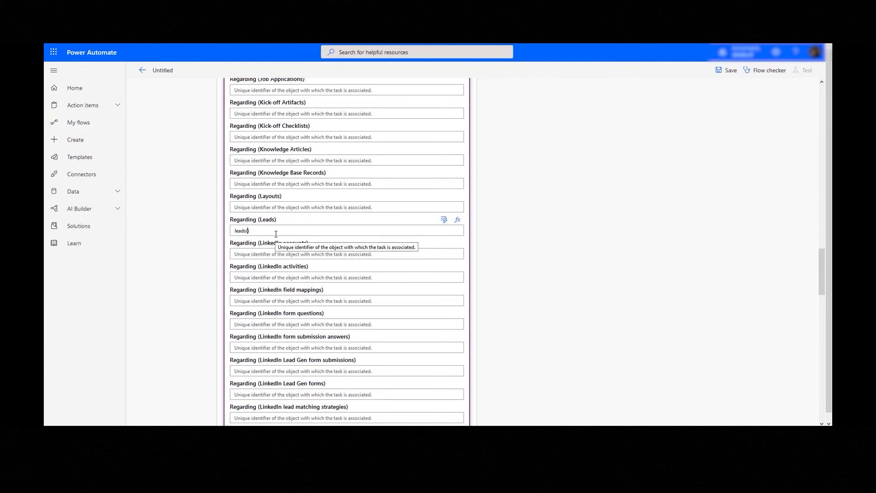
left_click(444, 220)
type("lead")
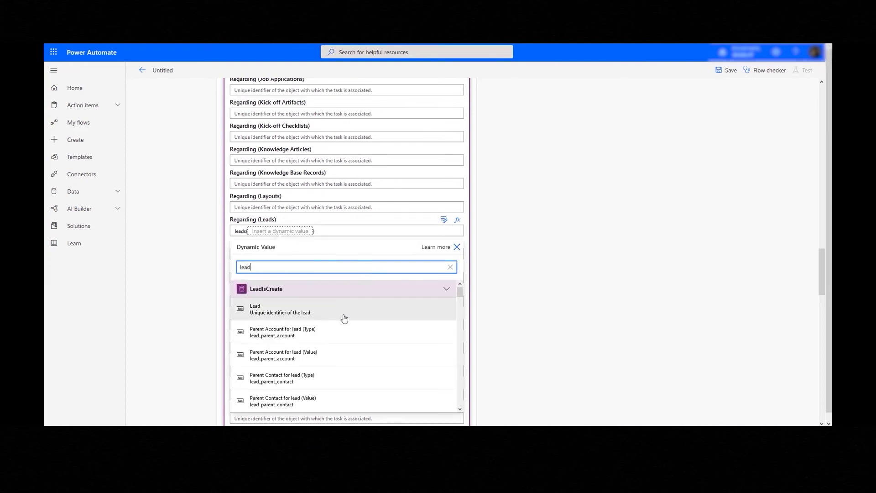
left_click(337, 317)
- Save the flow with the completed task record action and look over the action's fields
scroll(379, 378, "down", 15)
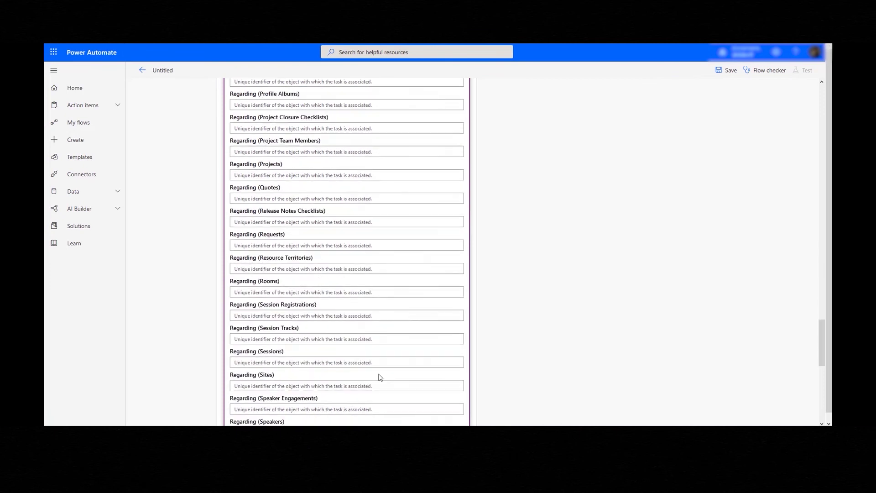
scroll(409, 404, "down", 1)
left_click(499, 417)
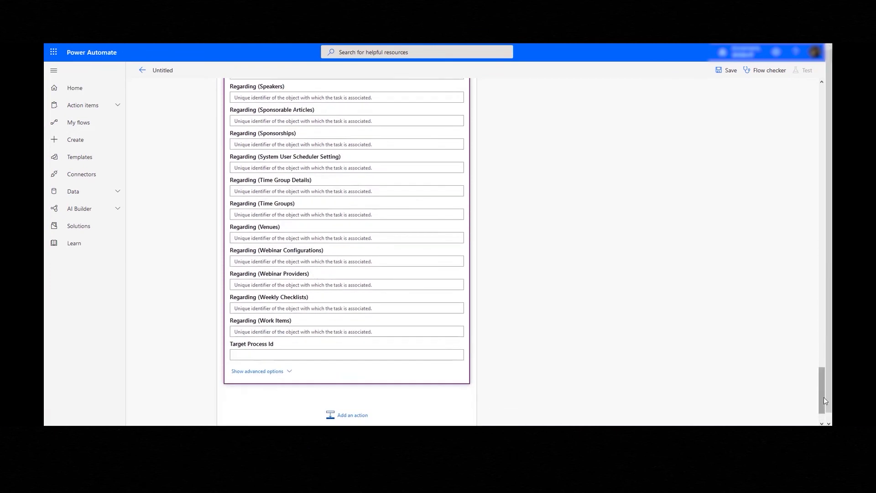
scroll(347, 229, "up", 20)
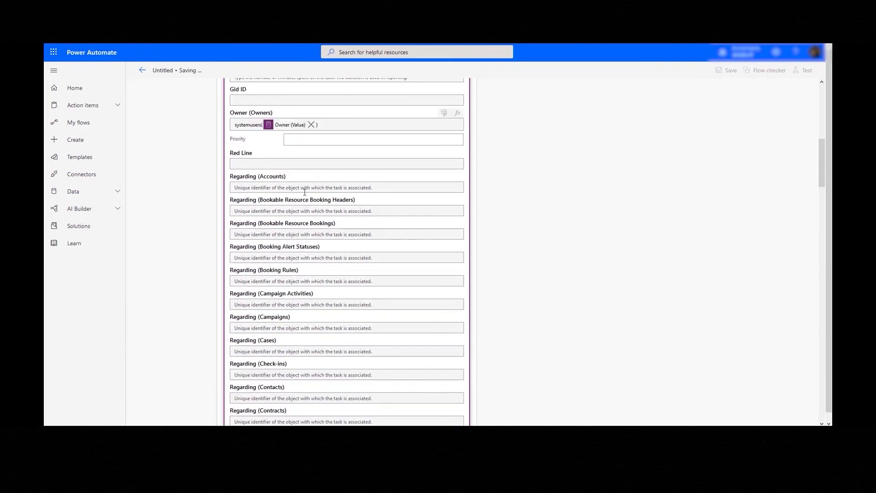
scroll(304, 193, "up", 2)
scroll(375, 299, "up", 5)
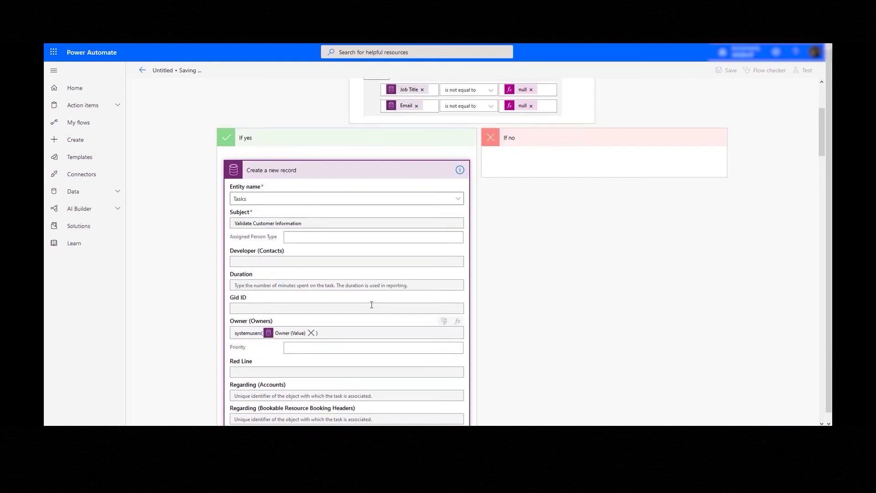
- Switch to the classic Lead: Task for Decision Maker process and place its window beside the flow for comparison
mouse_move(420, 405)
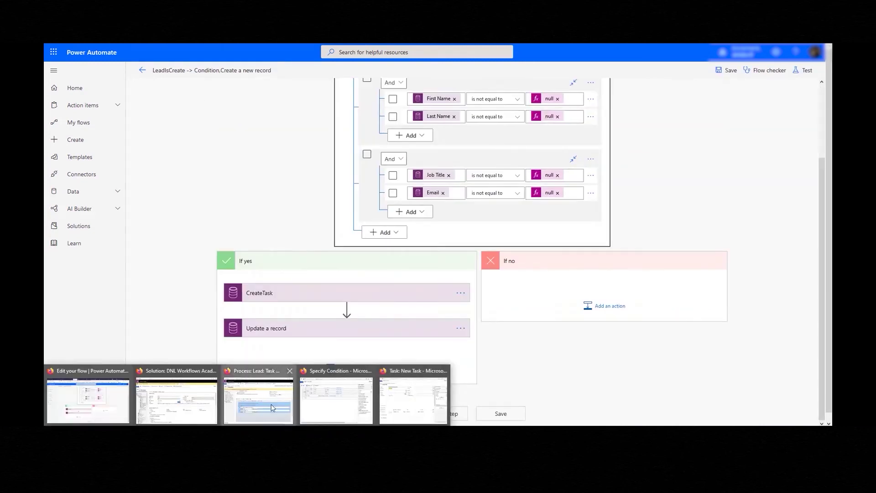
left_click(258, 399)
left_click_drag(412, 63, 560, 55)
scroll(755, 281, "up", 3)
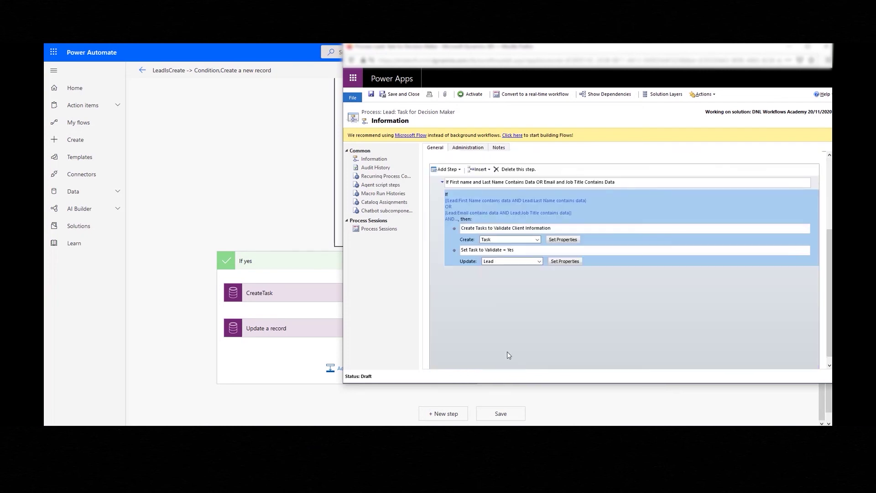
- Expand the flow's LeadIsCreate trigger with its advanced options to examine the filtering attributes and filter expression
left_click(280, 228)
scroll(390, 279, "up", 2)
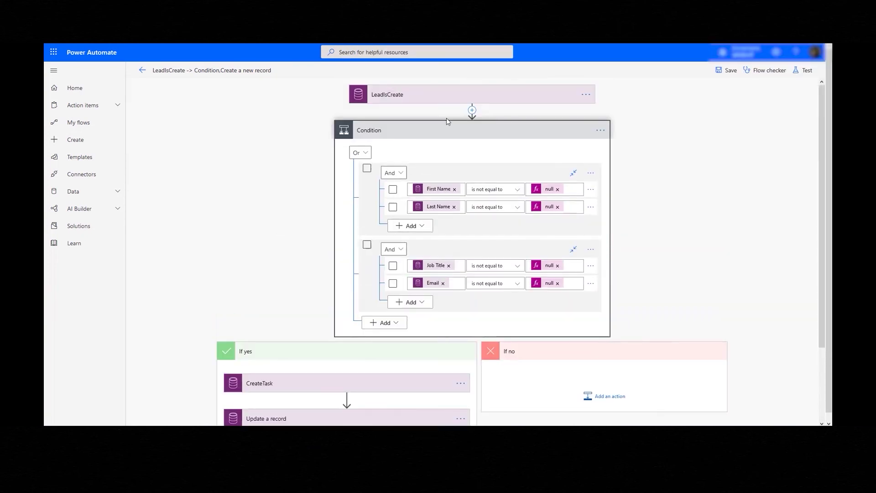
left_click(442, 101)
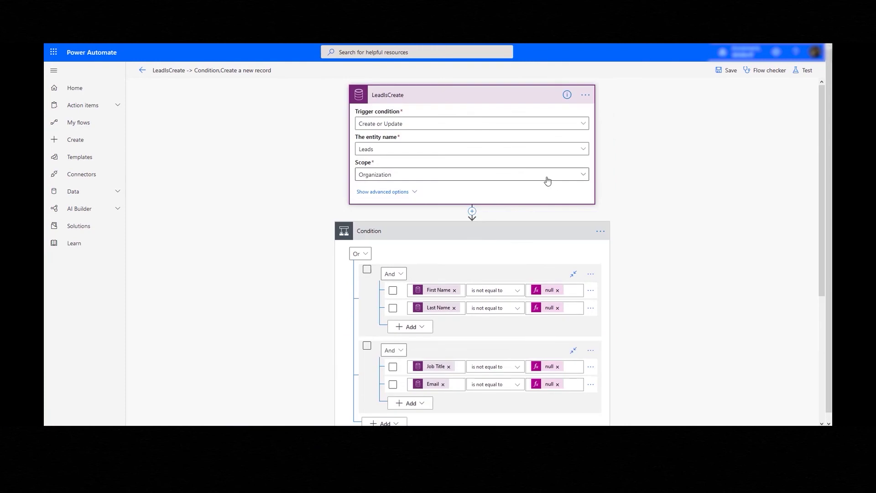
left_click(415, 193)
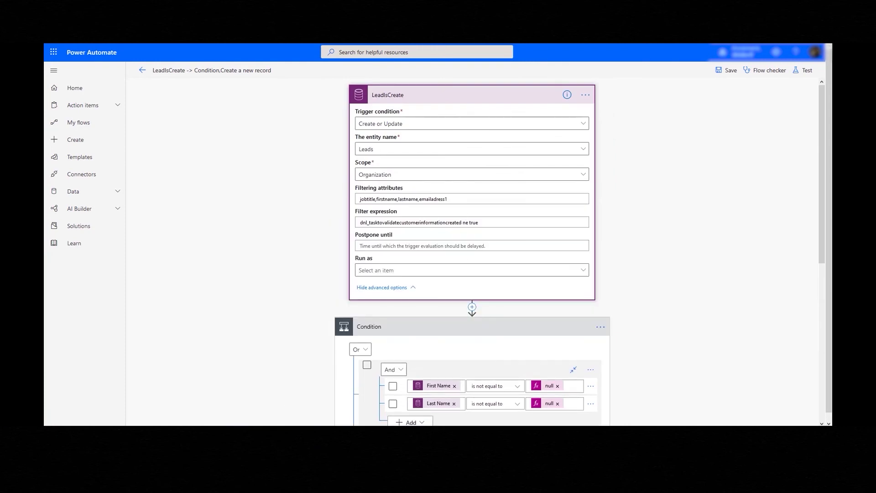
- Compare the classic workflow's condition and steps with the flow's Condition and the actions in its If yes branch
key("alt+Tab")
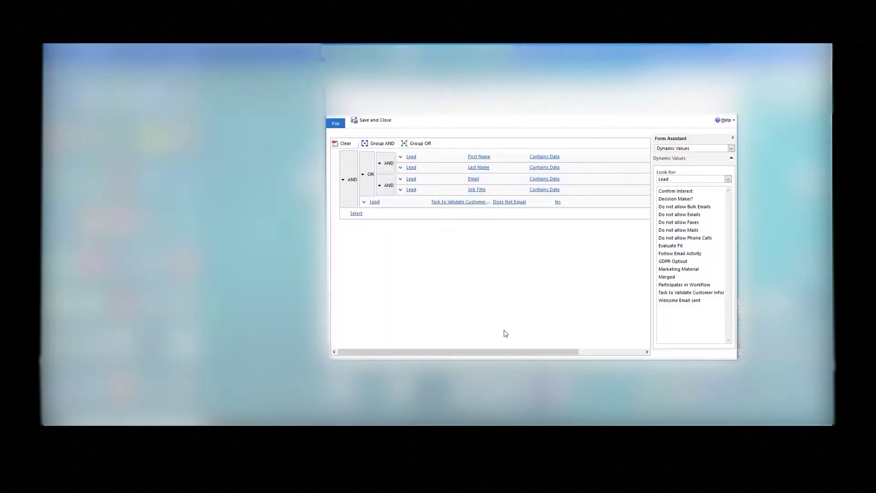
left_click(363, 405)
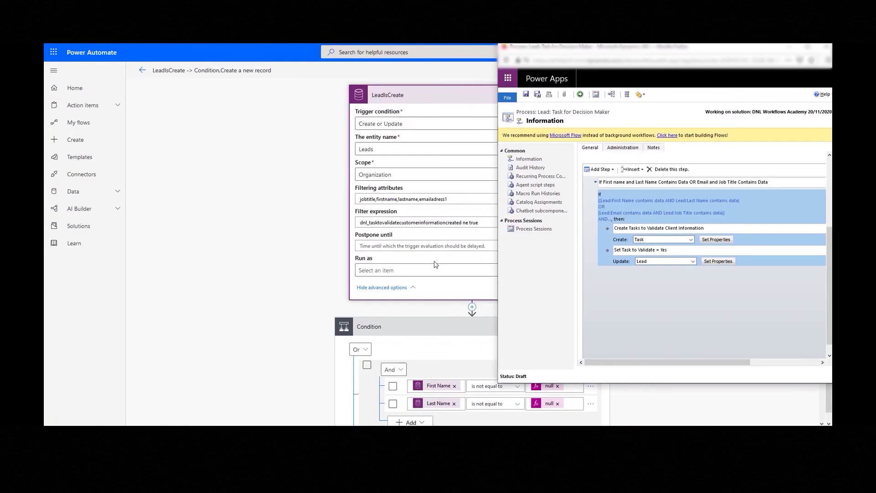
scroll(436, 265, "down", 5)
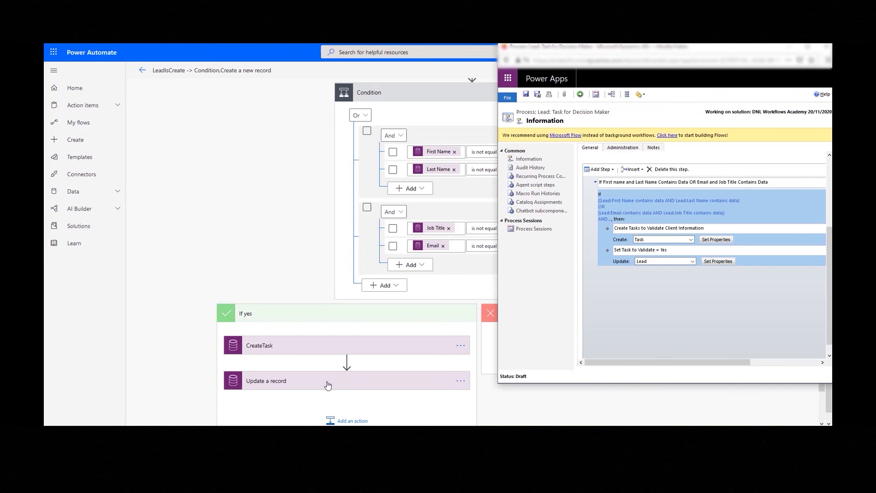
scroll(328, 385, "down", 1)
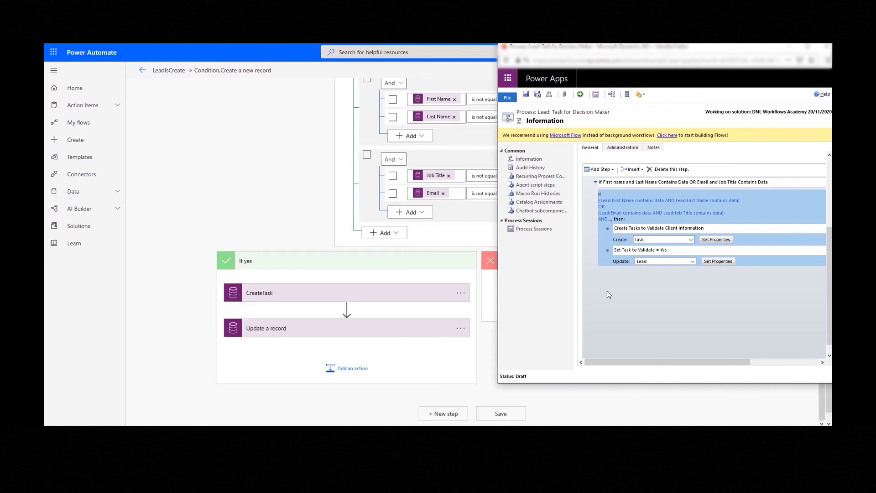
- Expand the Update a record action for Leads in the If yes branch and show its advanced options
left_click(364, 346)
left_click(362, 332)
scroll(401, 351, "down", 5)
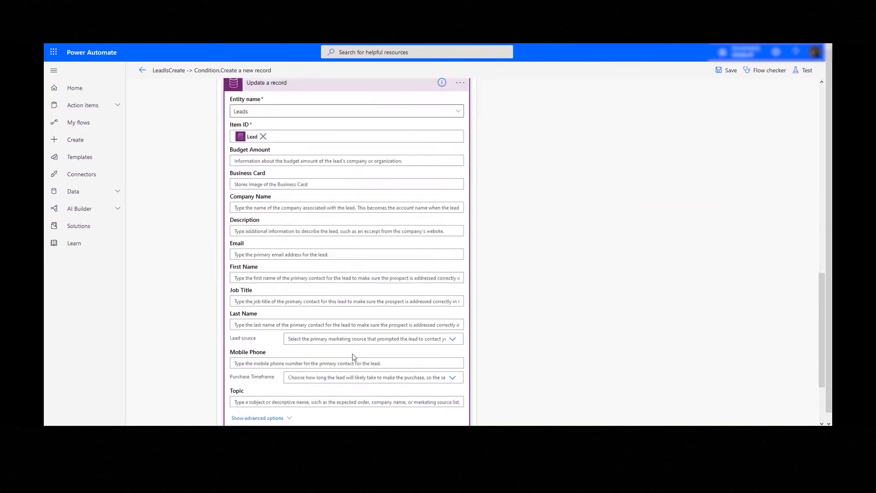
left_click(271, 384)
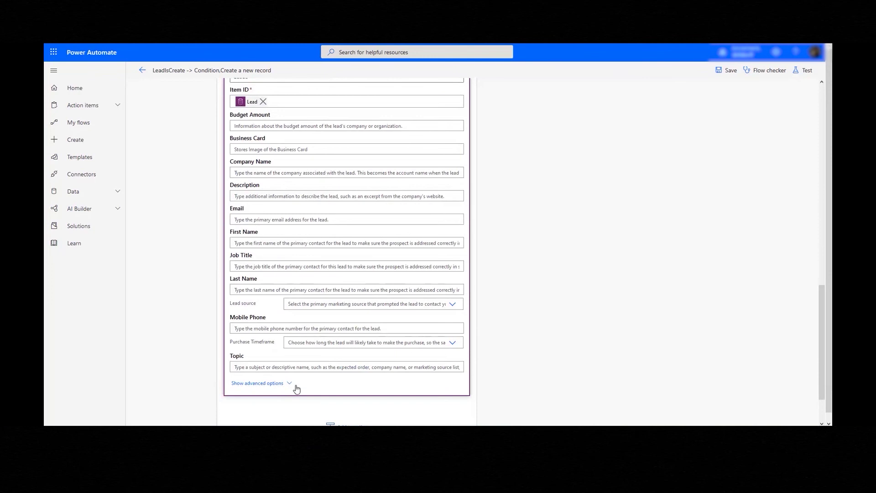
scroll(319, 362, "down", 1)
scroll(321, 355, "up", 3)
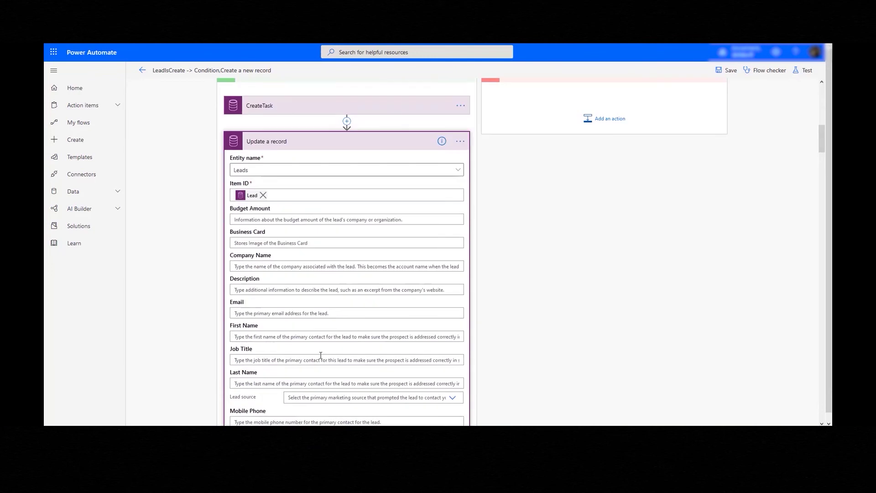
- Find the Task to Validate Customer Information Created field in Update a record, set it to Yes, and save the flow
key("ctrl+f")
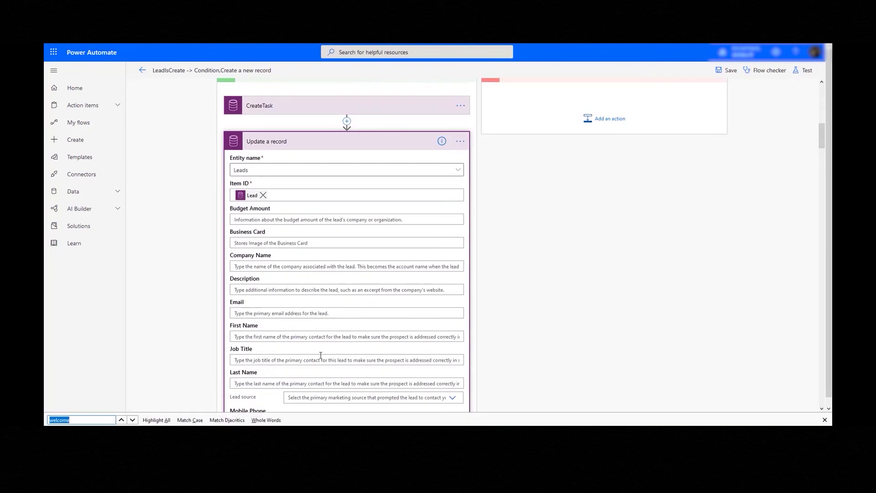
type("task")
key("Return")
key("Return")
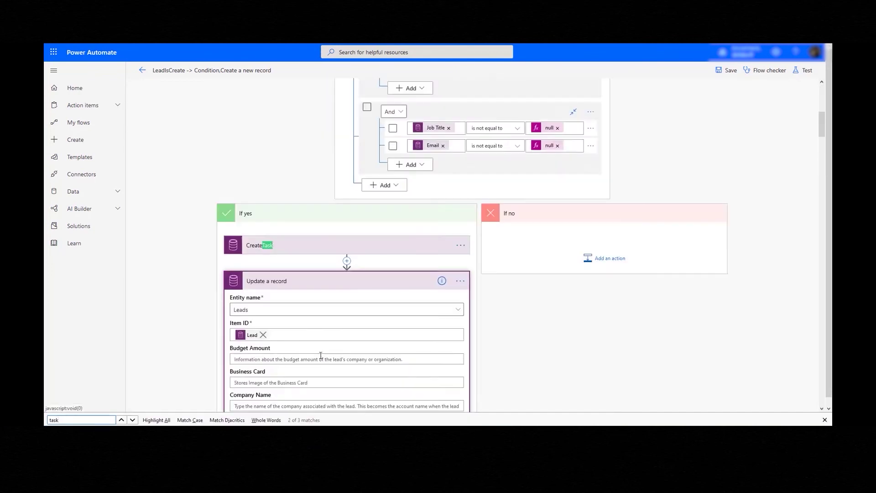
left_click(458, 258)
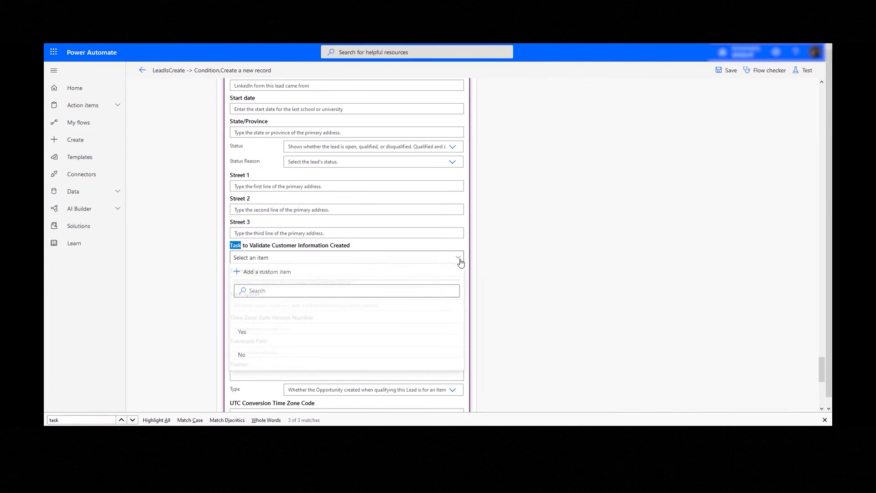
left_click(303, 333)
scroll(408, 342, "up", 20)
scroll(407, 342, "up", 10)
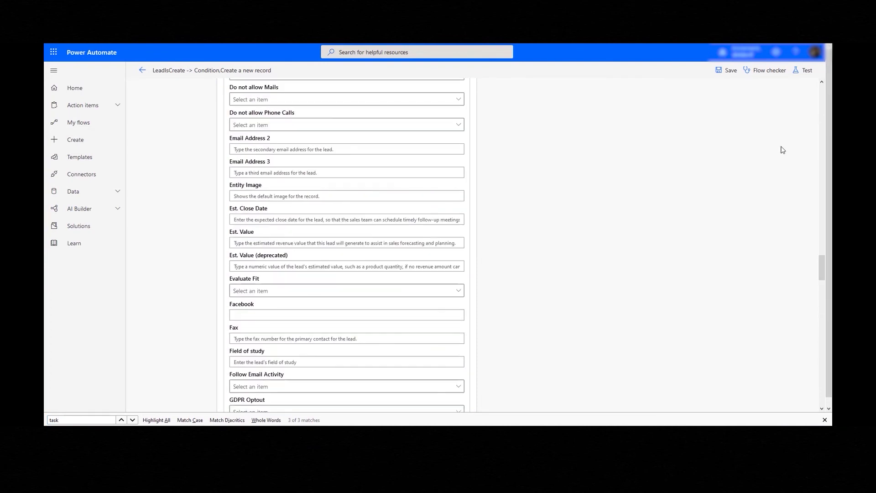
left_click(727, 71)
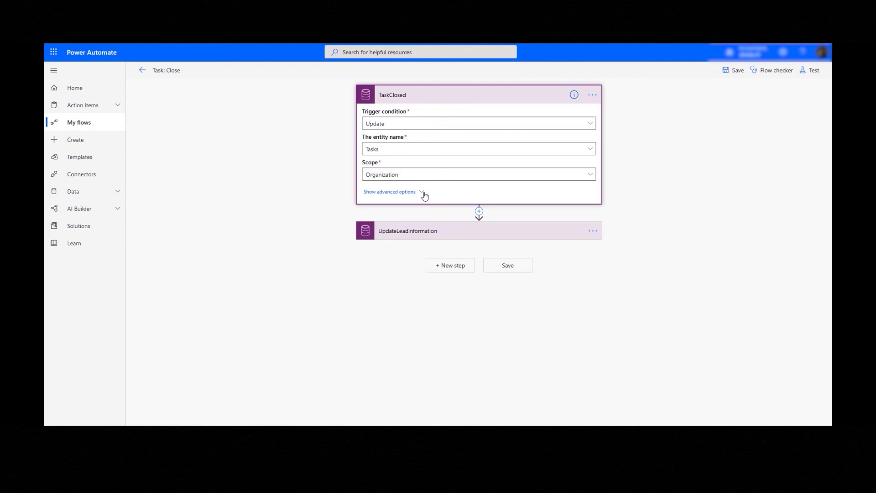
- Show the TaskClosed trigger's advanced options in the Task: Close flow and open the classic Task: workflow for comparison
left_click(422, 192)
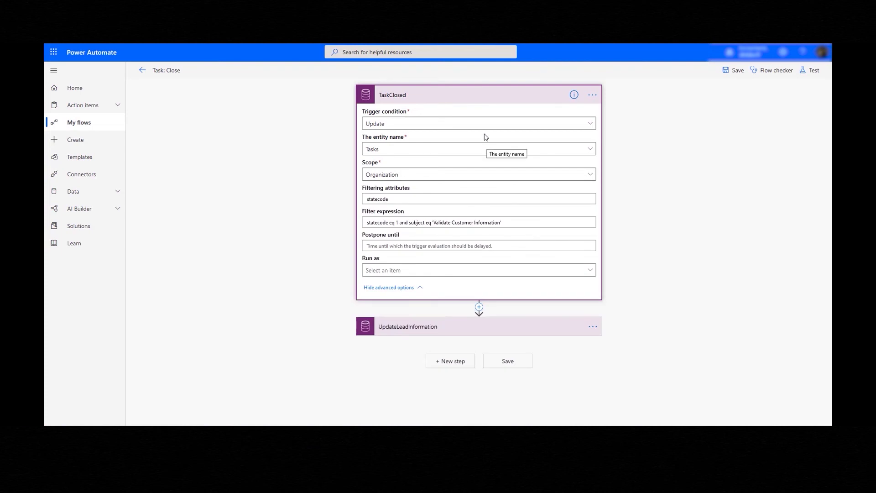
key("alt+Tab")
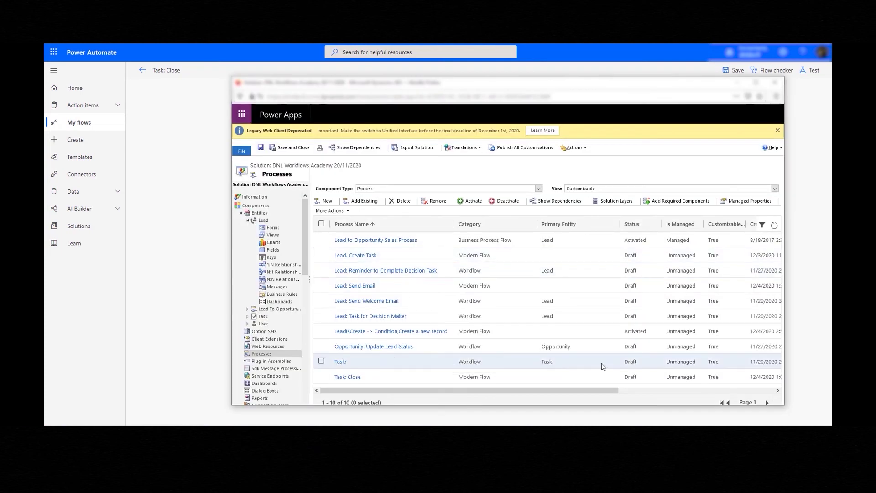
double_click(367, 362)
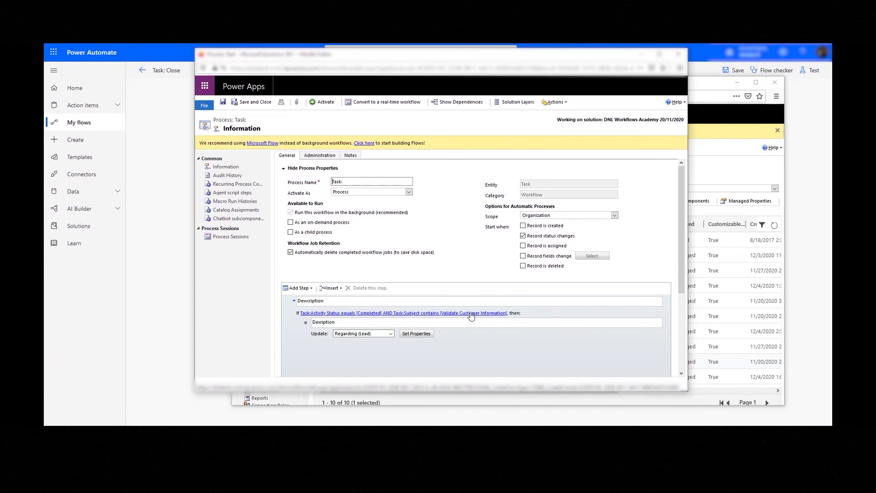
- Return to the Task: Close flow and examine the TaskClosed trigger's filtering attributes and both parts of its filter expression
left_click(173, 177)
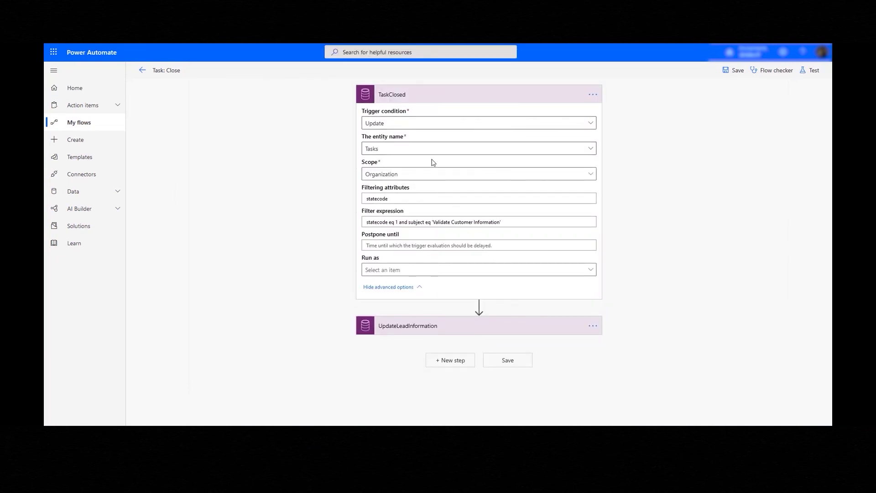
left_click_drag(388, 199, 360, 200)
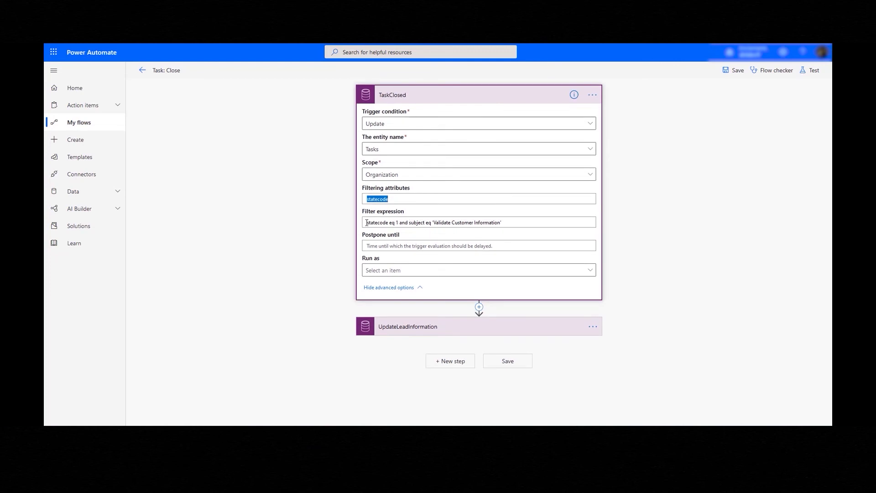
left_click_drag(367, 223, 398, 223)
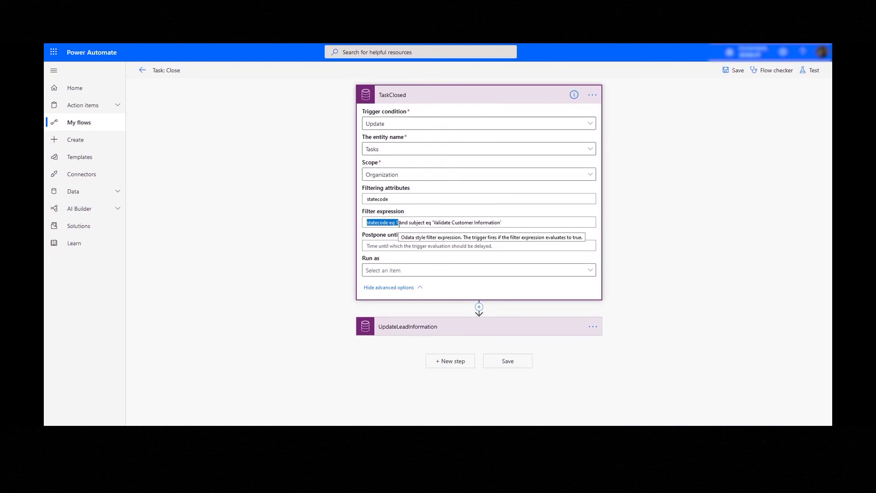
left_click(399, 222)
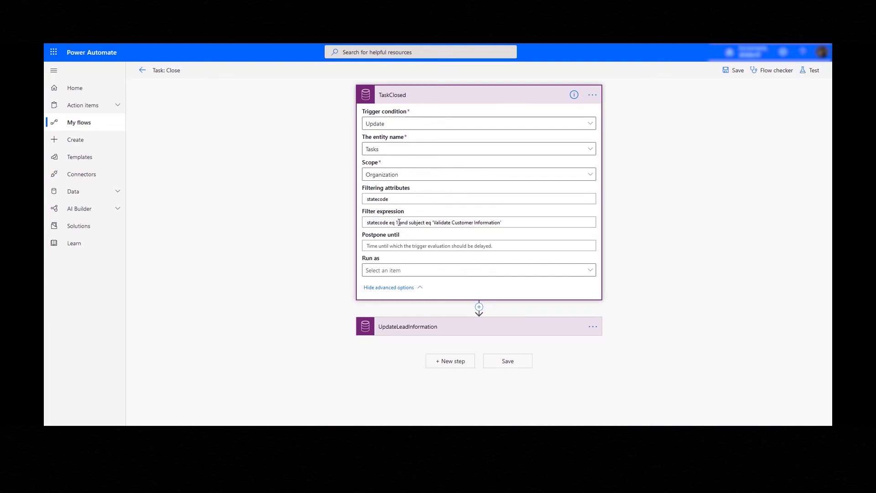
double_click(397, 222)
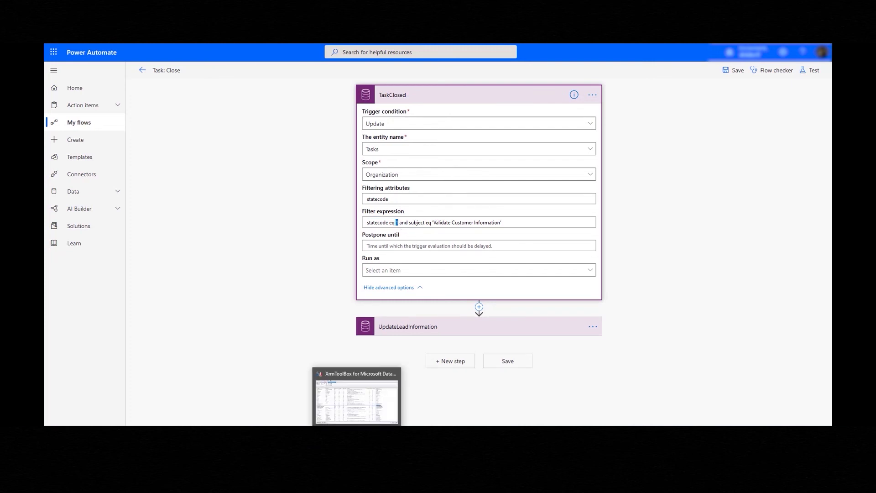
left_click_drag(510, 223, 529, 220)
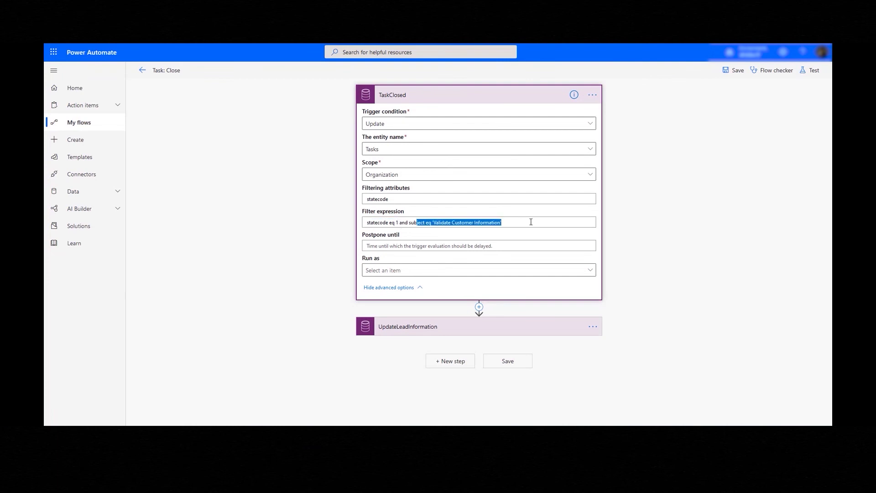
- Expand the UpdateLeadInformation action and examine its entity name and Item ID alongside the TaskClosed trigger's filter expression
left_click(429, 329)
scroll(510, 356, "down", 2)
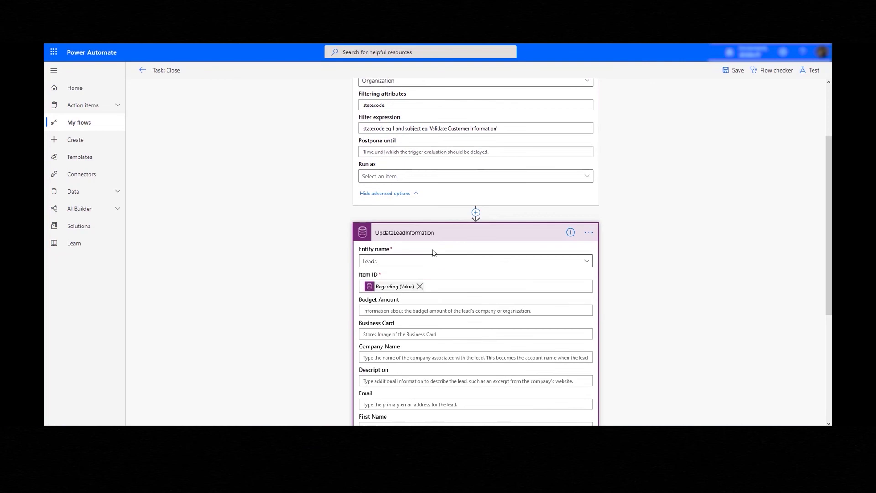
scroll(475, 305, "up", 2)
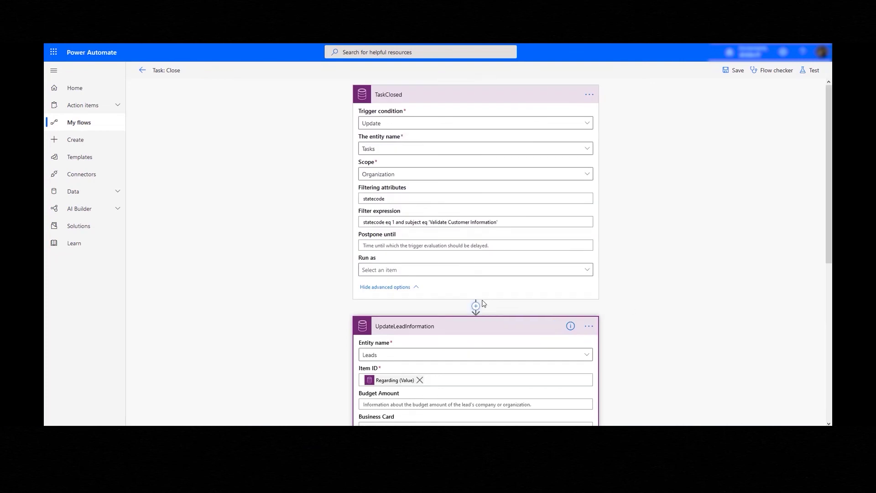
scroll(488, 303, "down", 5)
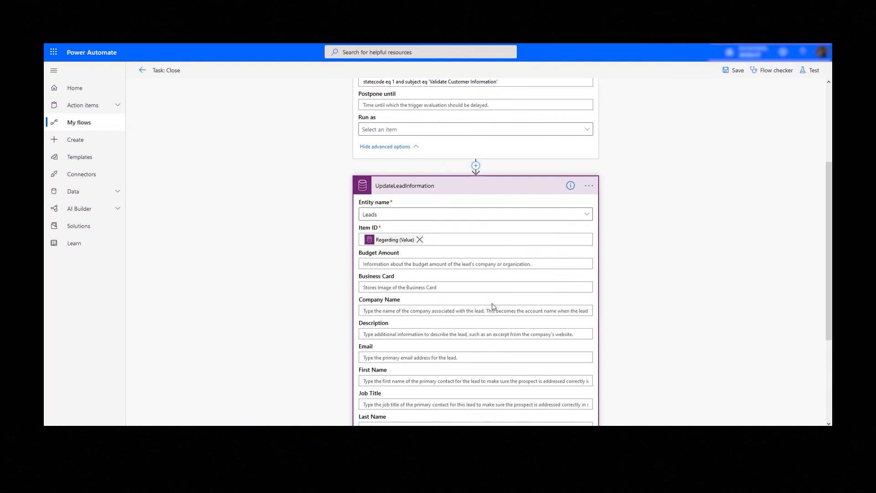
scroll(441, 250, "up", 4)
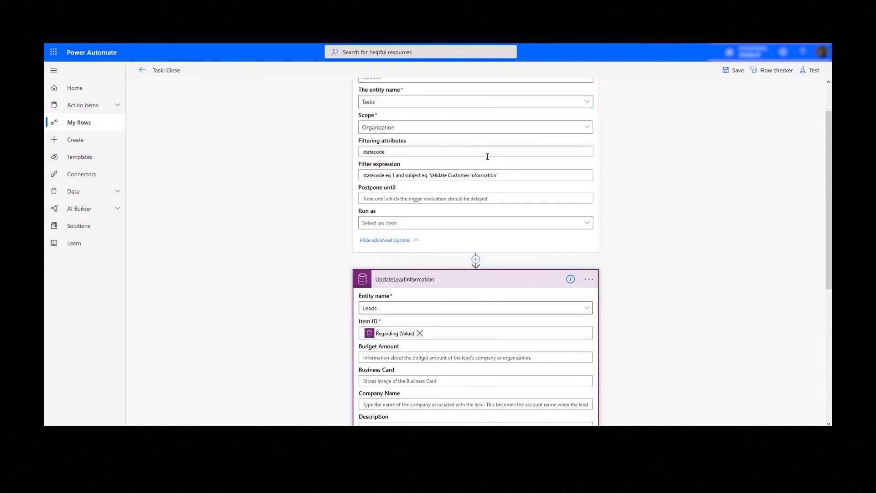
left_click(516, 175)
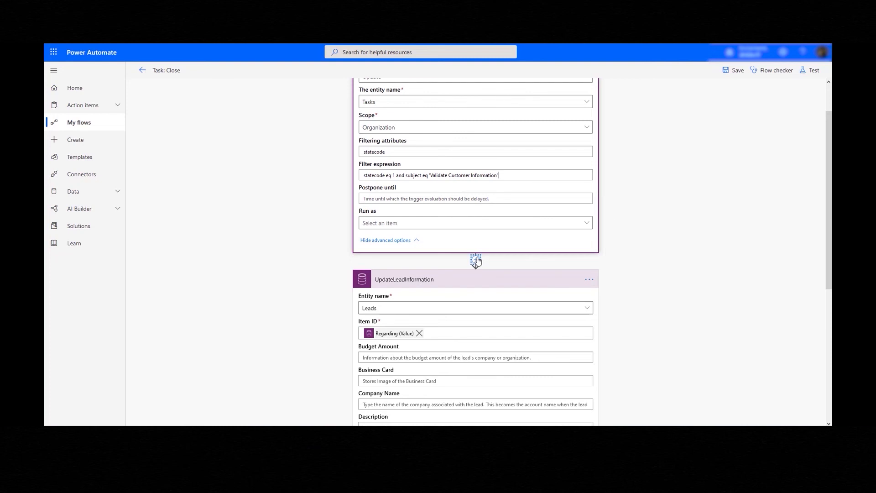
scroll(472, 279, "down", 5)
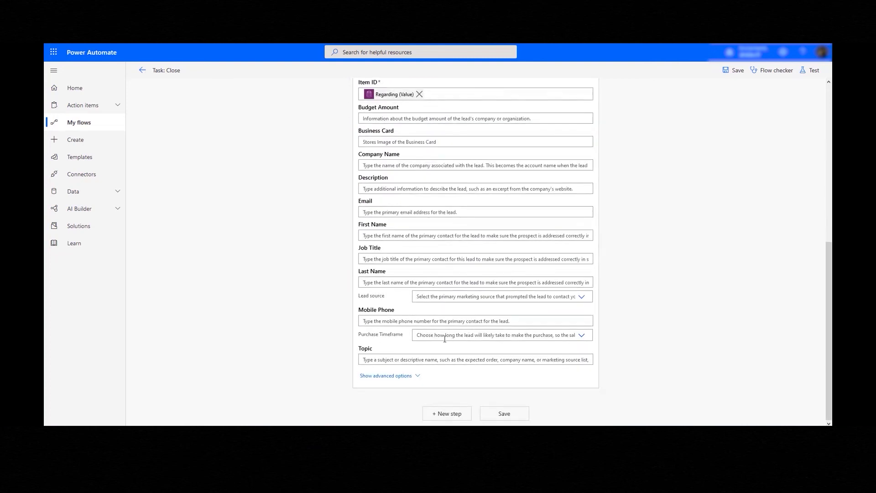
scroll(441, 329, "up", 3)
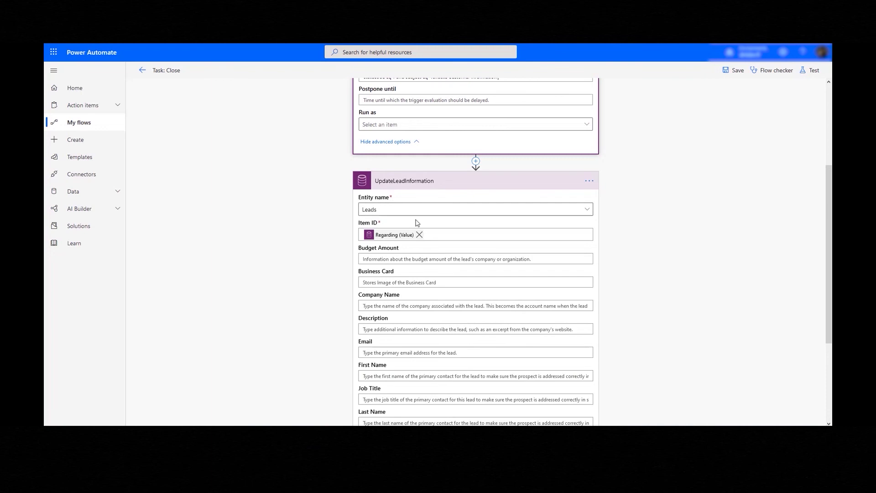
mouse_move(398, 240)
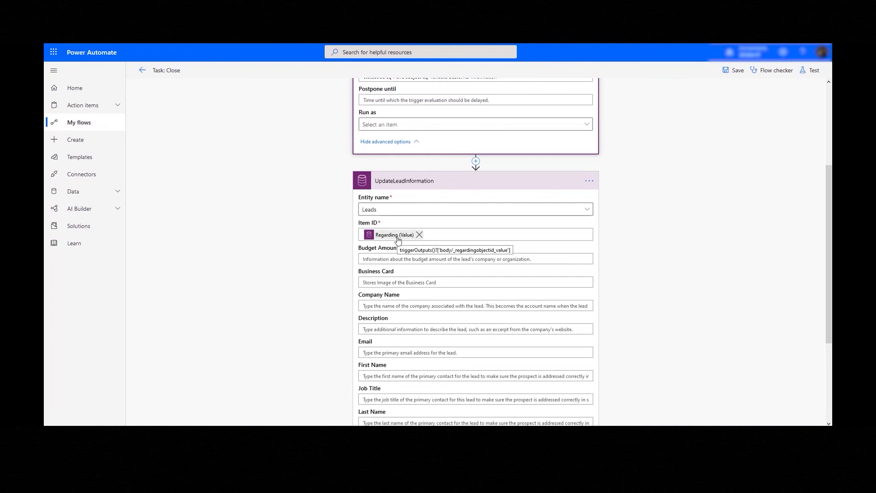
- Examine how the Decision Maker (Users) and Decision Time fields are filled in UpdateLeadInformation's advanced options
scroll(398, 241, "down", 10)
mouse_move(422, 256)
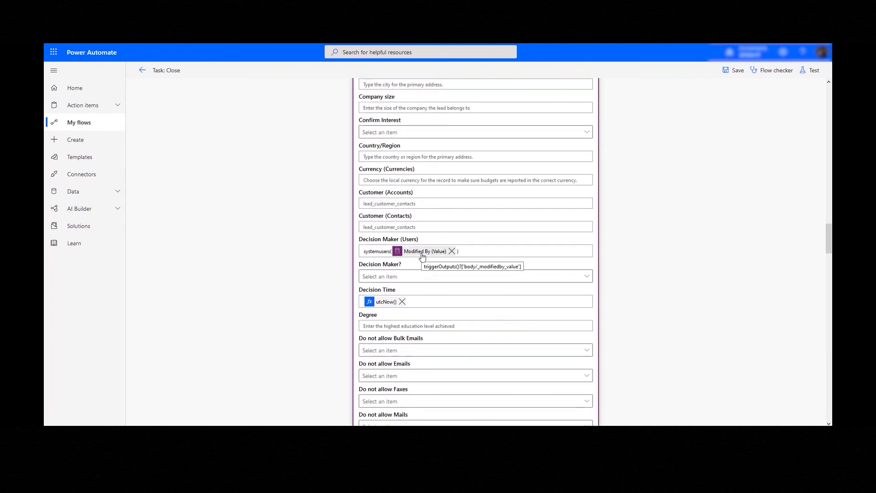
double_click(388, 252)
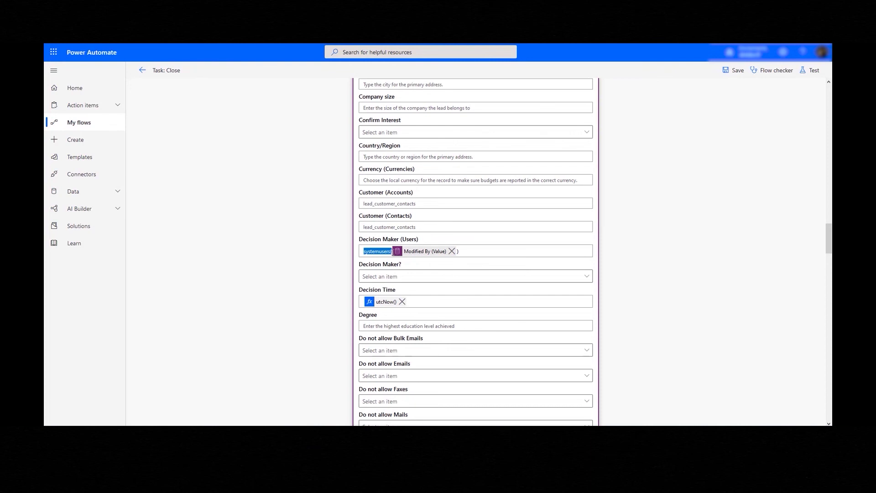
left_click(474, 251)
scroll(461, 316, "down", 1)
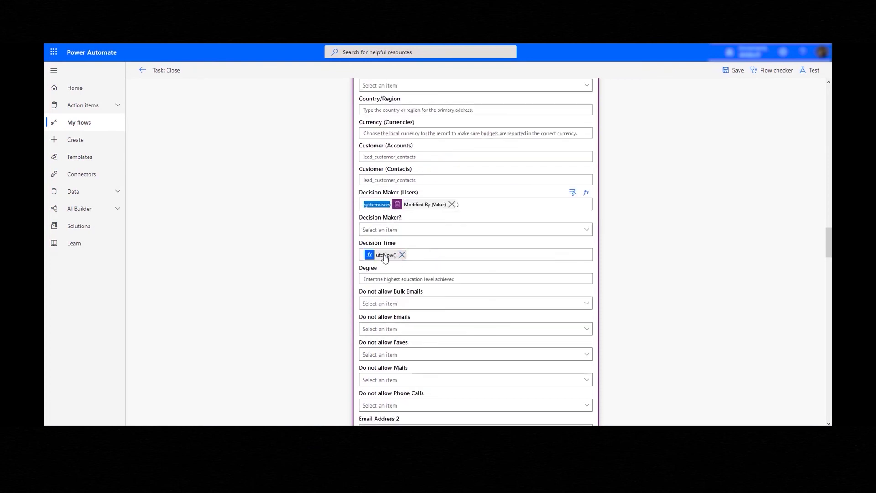
- Look up the utcNow function's description in the expression editor for the Decision Time field, leaving the field as it is
left_click(438, 254)
left_click(587, 244)
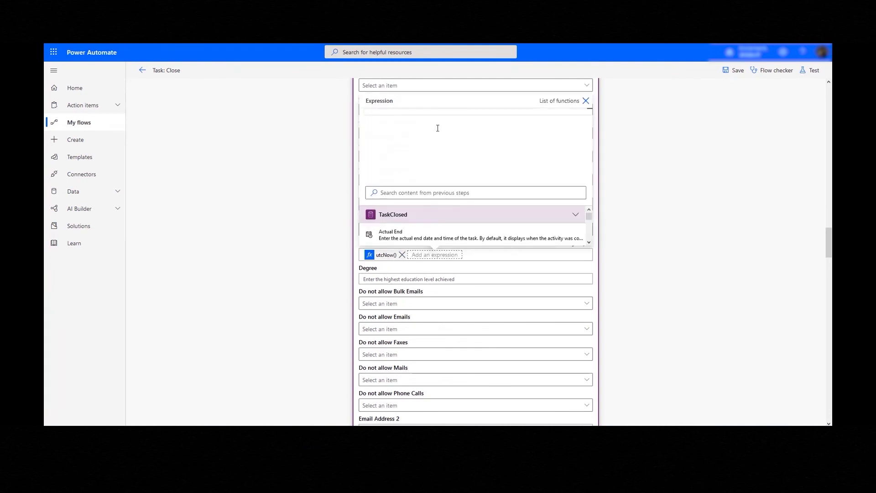
type("utc")
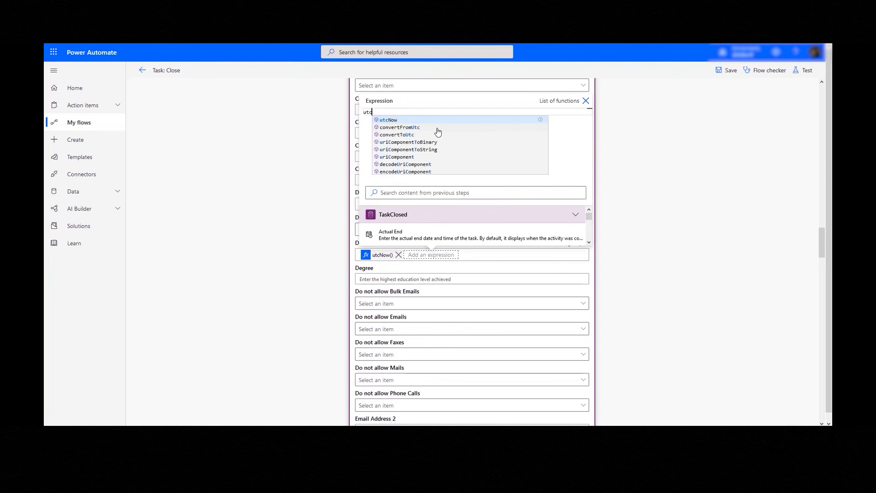
left_click(540, 121)
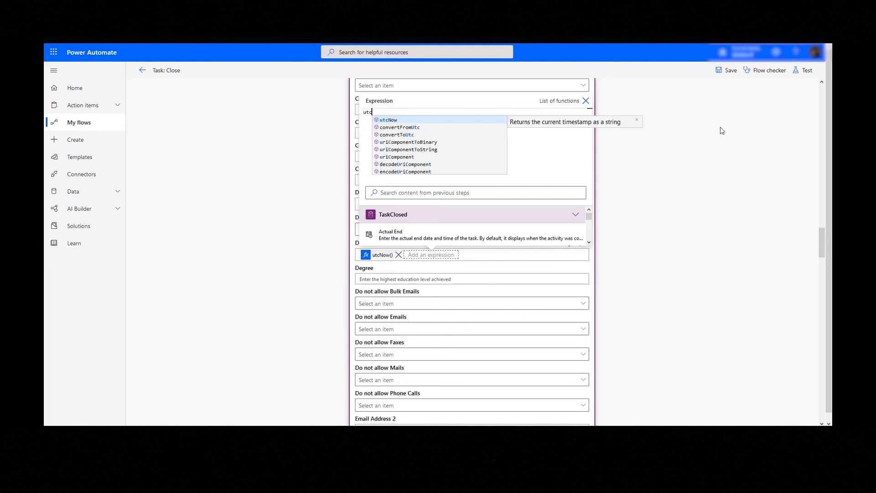
left_click(696, 207)
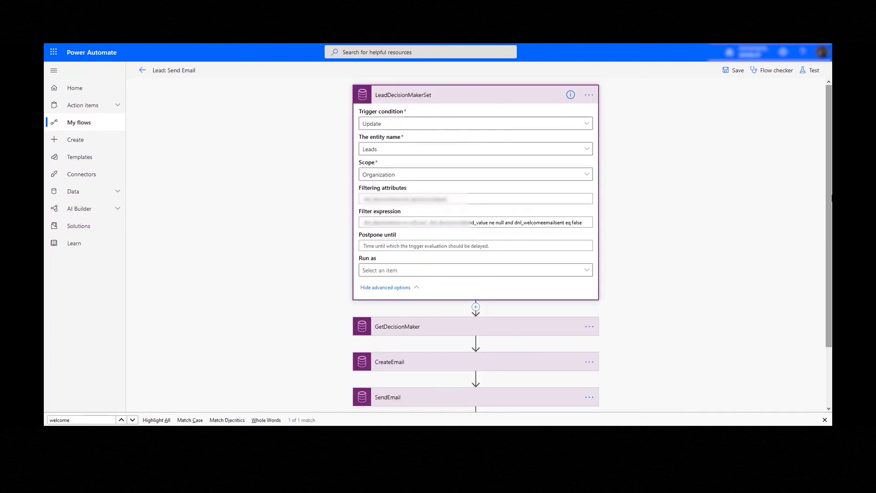
- Examine the LeadDecisionMakerSet trigger's filters and compare the Lead: Send Email flow with the classic workflow's Send Email step
double_click(477, 199)
left_click_drag(352, 205, 335, 205)
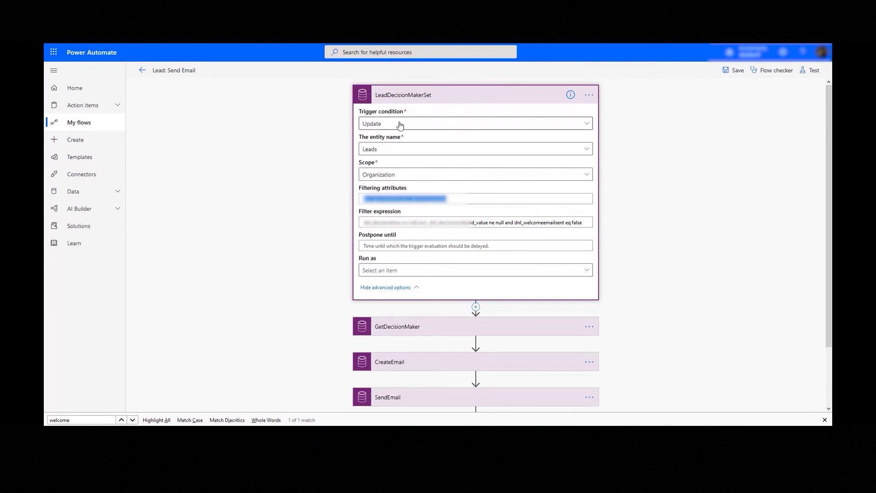
left_click_drag(459, 201, 349, 202)
left_click_drag(366, 223, 586, 222)
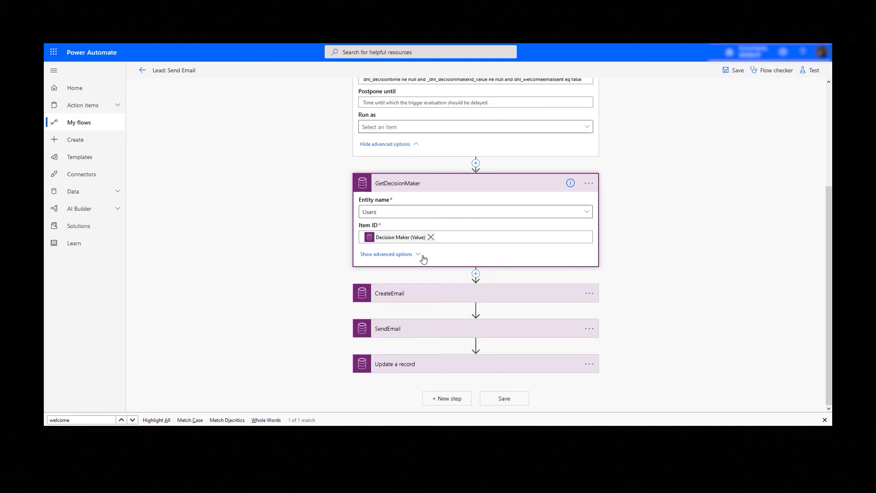
key("alt+Tab")
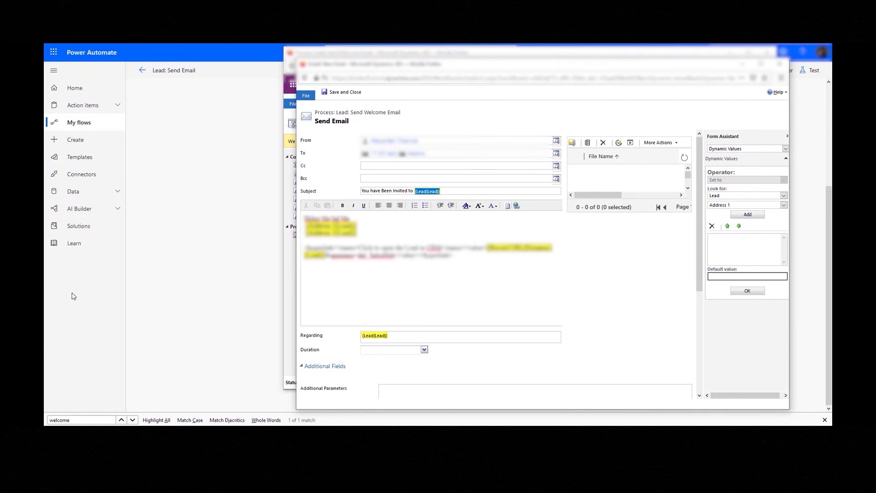
left_click(74, 243)
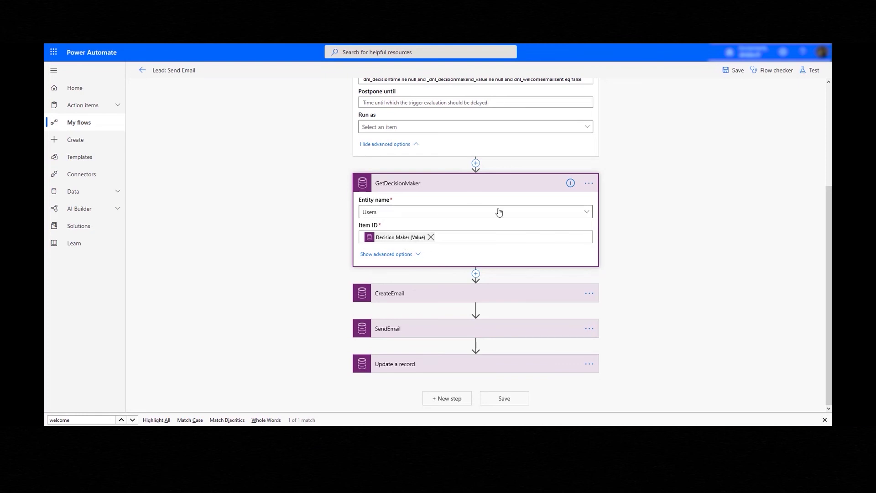
- Insert a Get a record action before GetDecisionMaker and show its Select Query and Expand Query advanced options
left_click(475, 163)
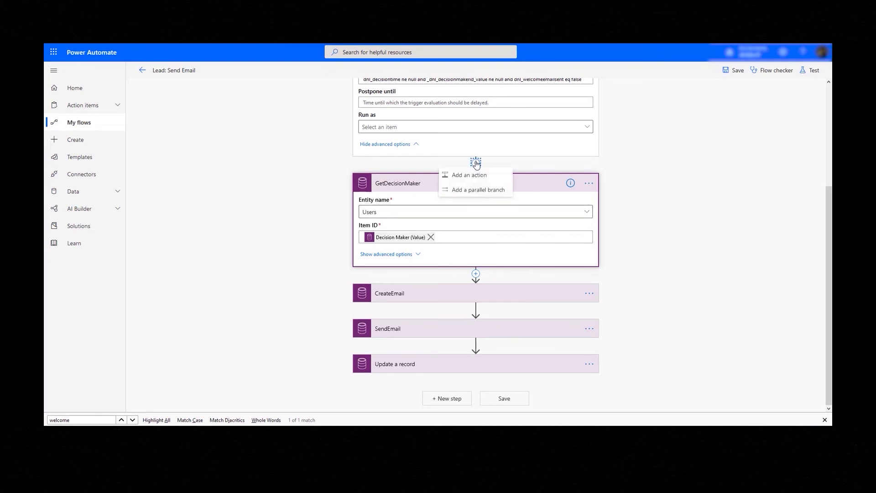
left_click(495, 178)
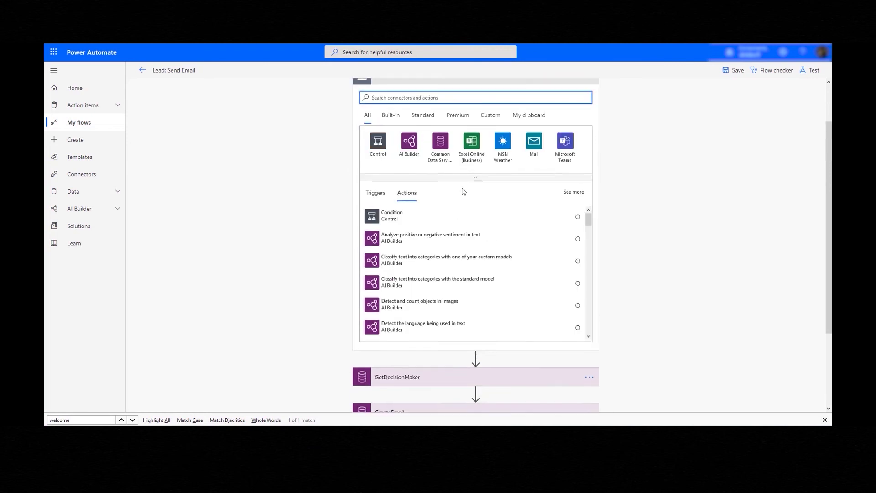
left_click(446, 205)
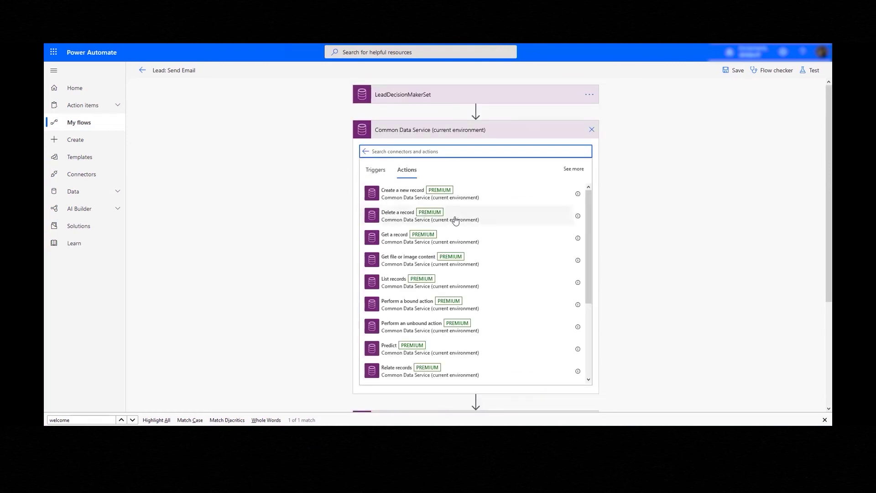
left_click(466, 240)
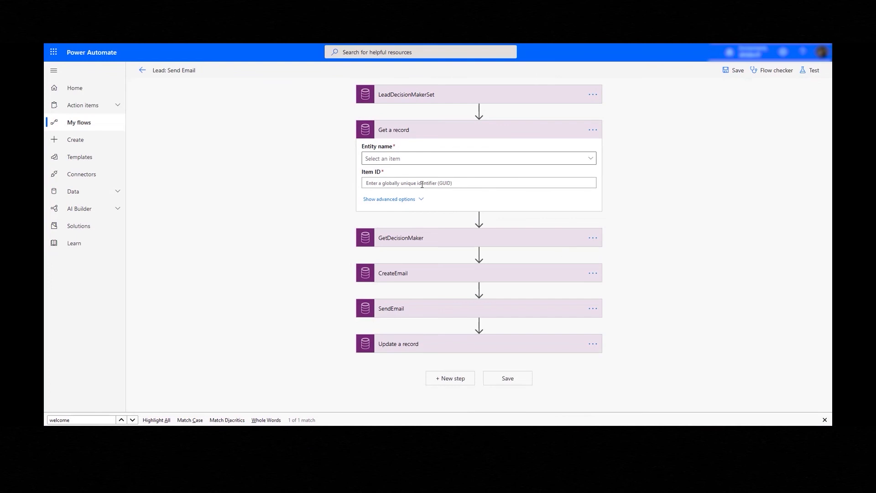
left_click(420, 200)
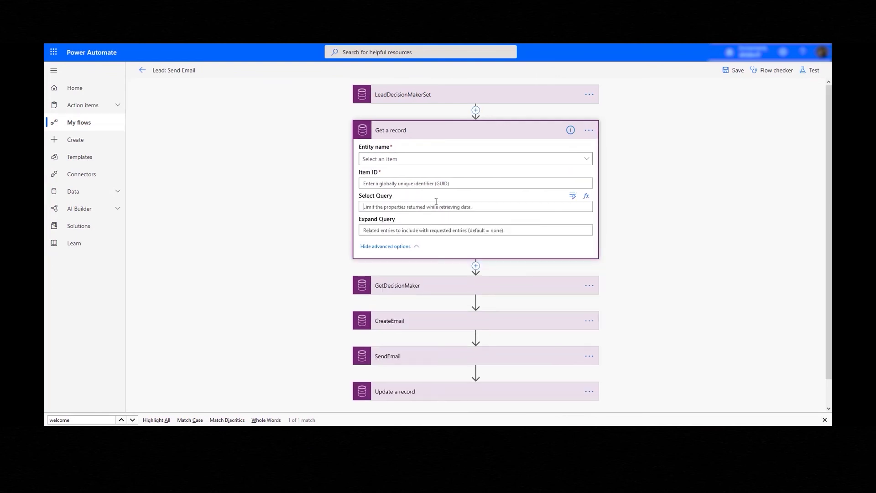
left_click(422, 207)
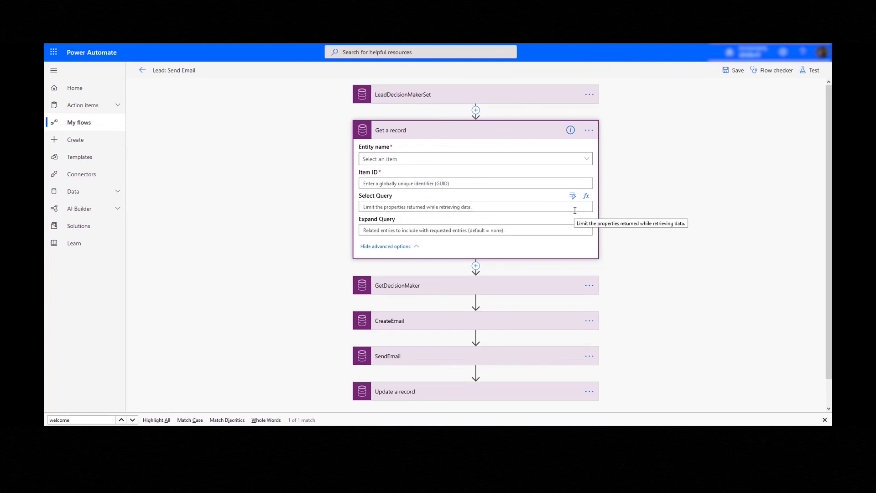
left_click(501, 228)
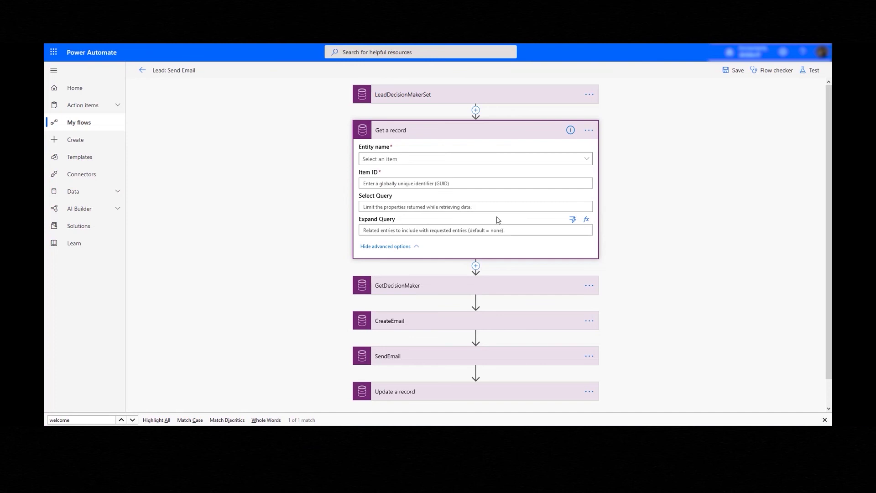
- Delete the empty Get a record action from the Lead: Send Email flow
left_click(589, 131)
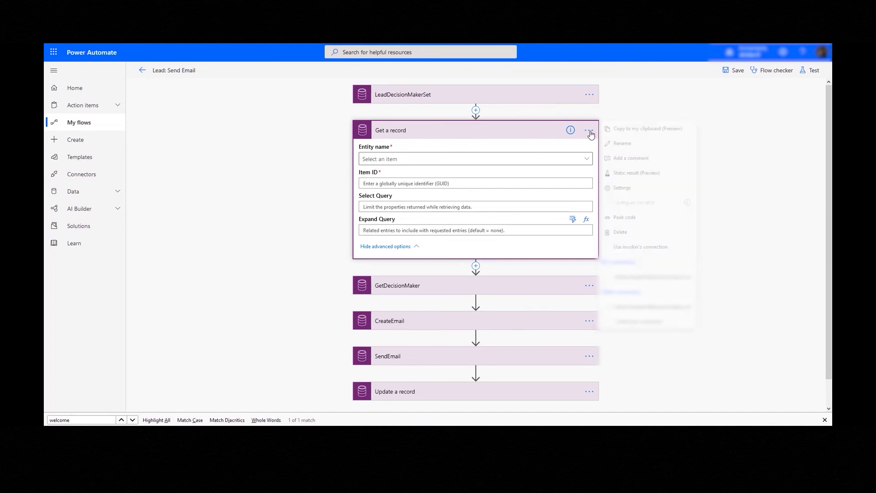
left_click(647, 231)
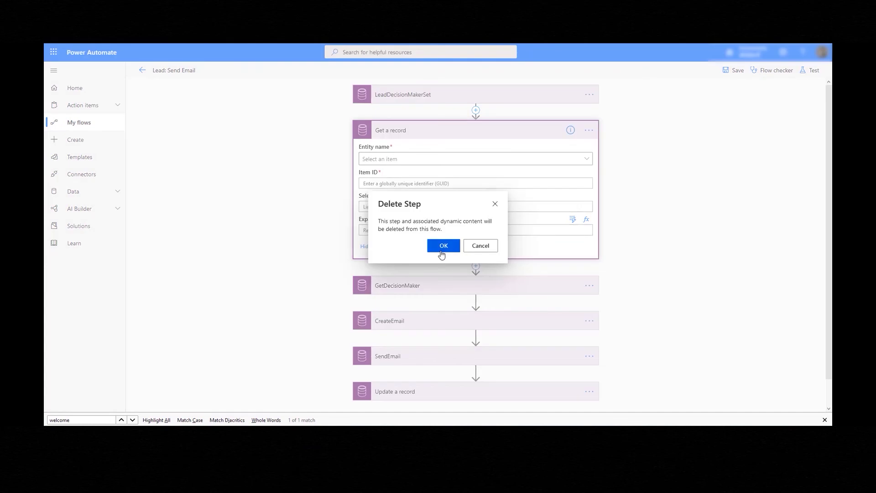
left_click(442, 247)
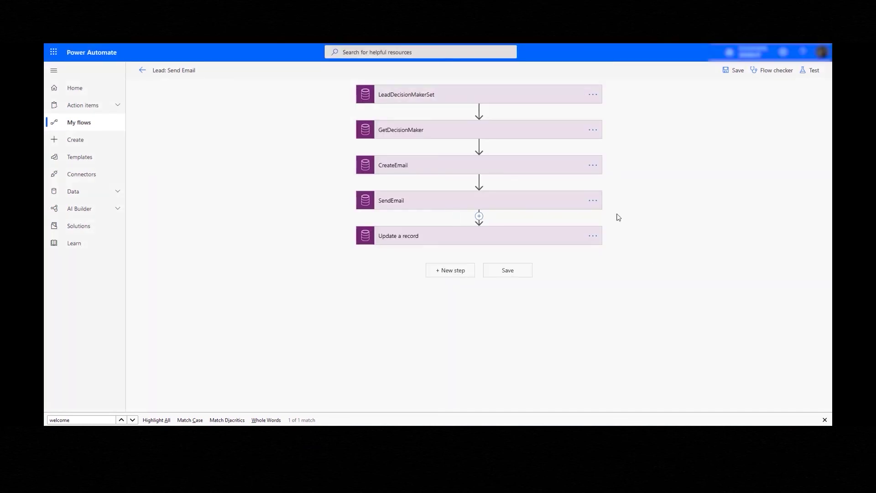
- Review the GetDecisionMaker action's item and Select Query settings, and the LeadDecisionMakerSet trigger's conditions
left_click(473, 136)
left_click(484, 133)
left_click(495, 135)
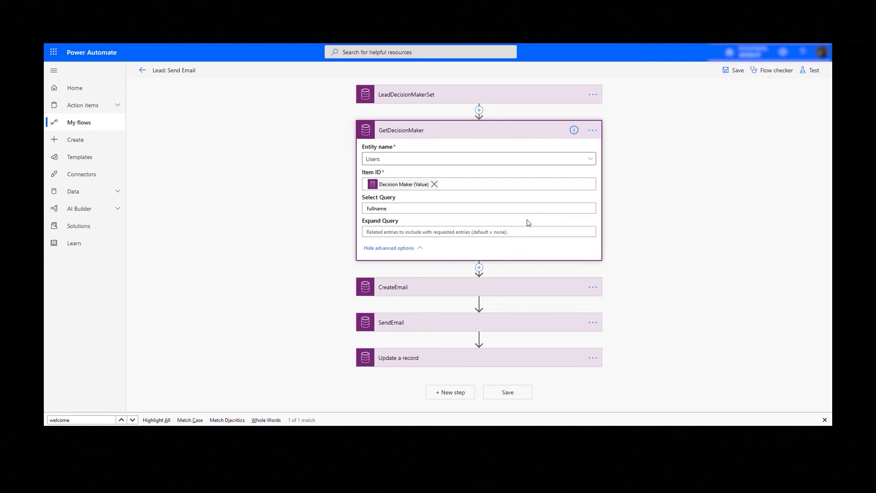
left_click(484, 95)
left_click(506, 100)
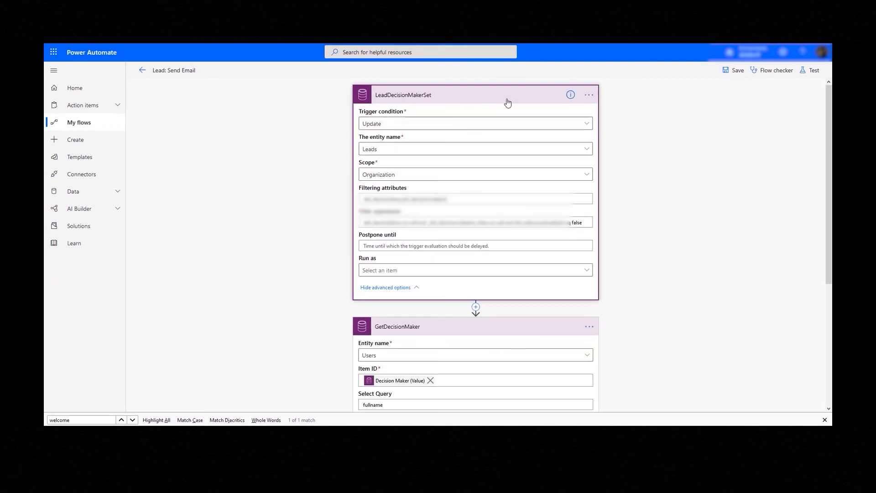
left_click(464, 100)
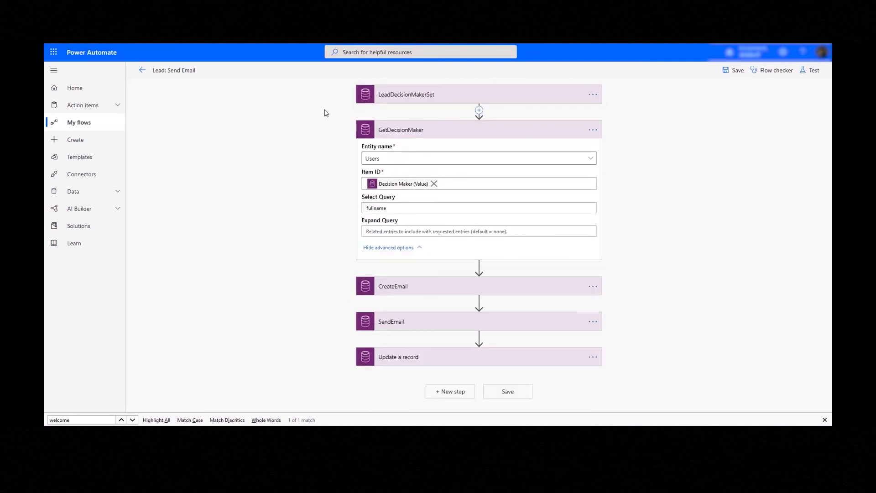
- Return to the Lead: Send Email run and examine the LeadDecisionMakerSet trigger's inputs and output body
left_click(143, 72)
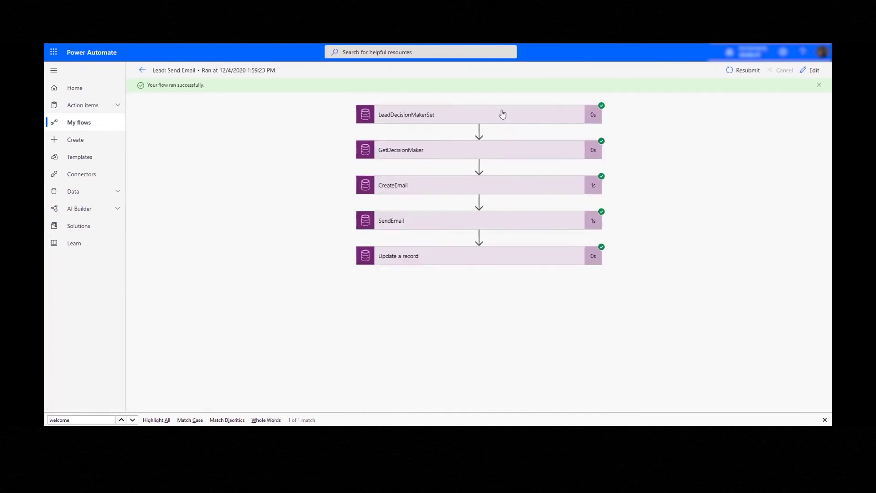
scroll(524, 329, "down", 2)
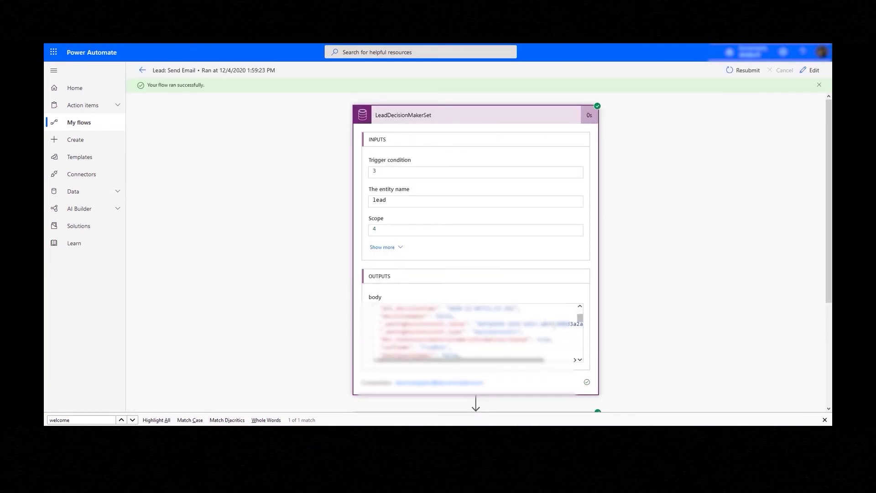
left_click_drag(583, 323, 578, 301)
scroll(585, 331, "down", 1)
scroll(581, 331, "down", 3)
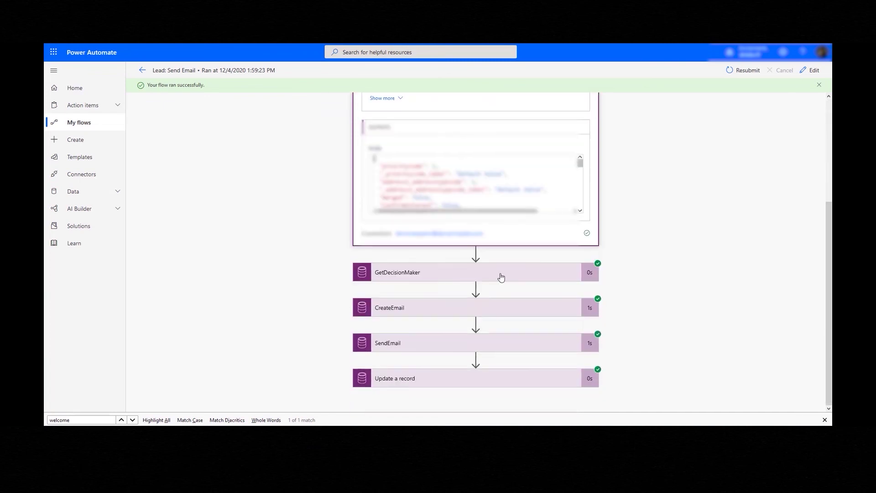
- Examine the GetDecisionMaker action's run results and highlight the record URL in its output body
left_click(508, 272)
scroll(508, 319, "down", 3)
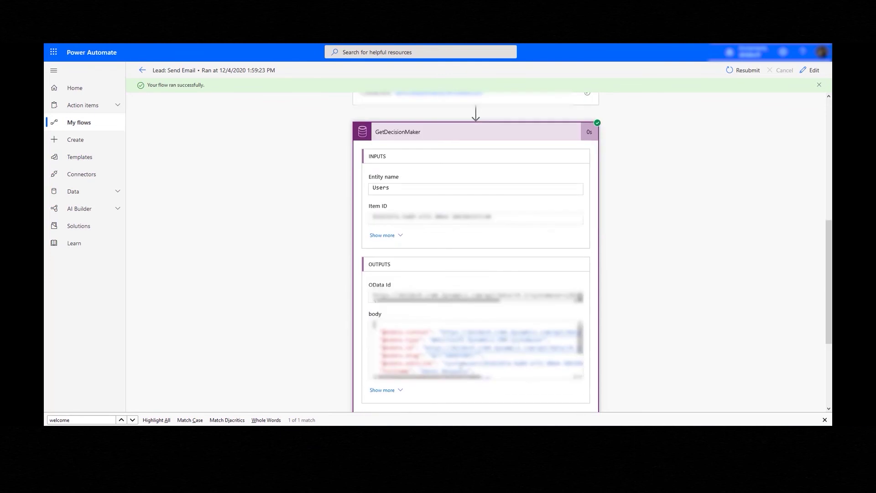
double_click(432, 348)
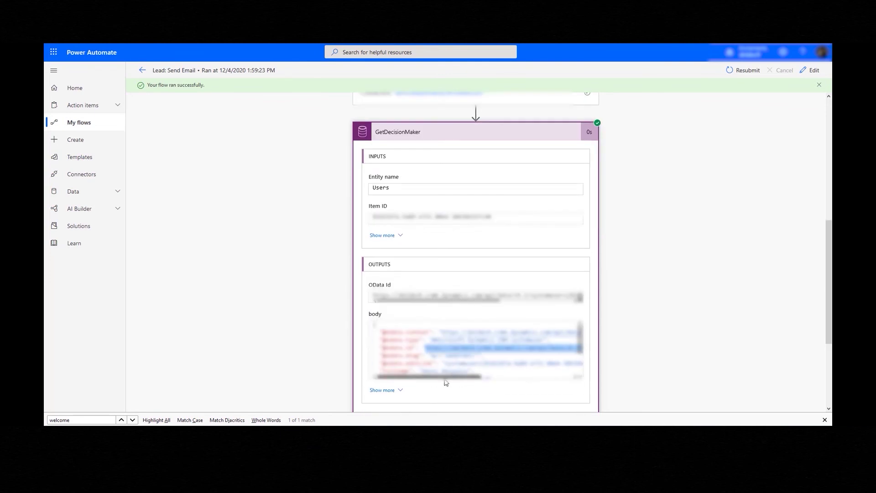
left_click(427, 349)
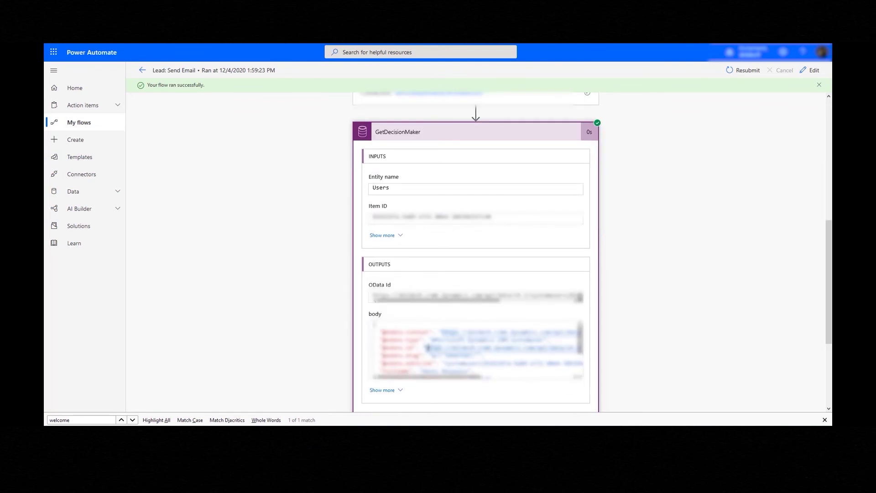
left_click_drag(427, 348, 566, 348)
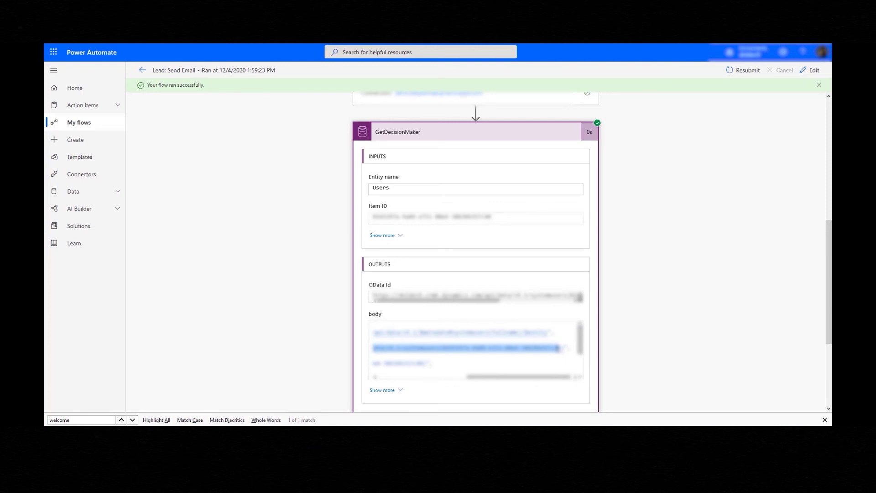
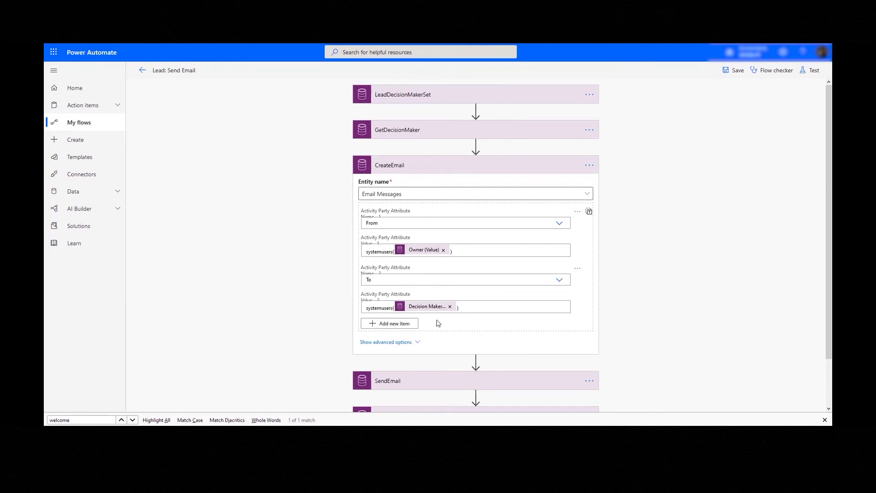
- Try adding a third activity party entry to the CreateEmail action and remove it again
left_click(396, 325)
left_click(577, 326)
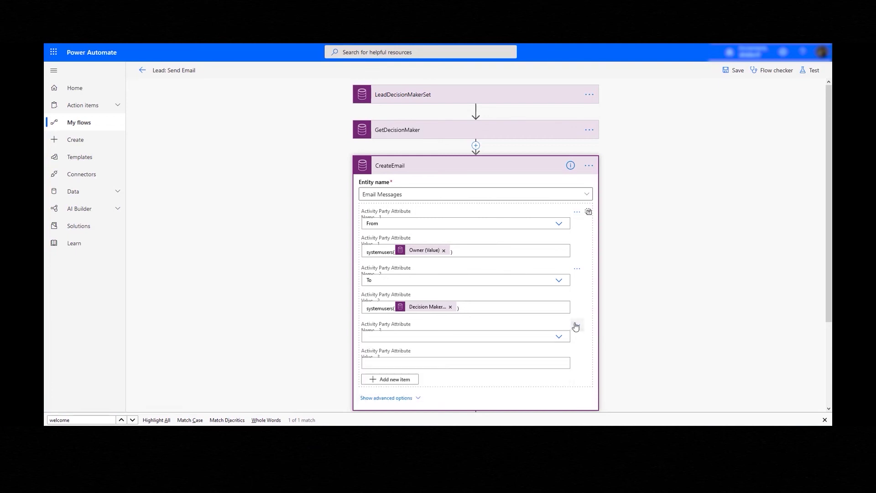
left_click(577, 327)
left_click(582, 339)
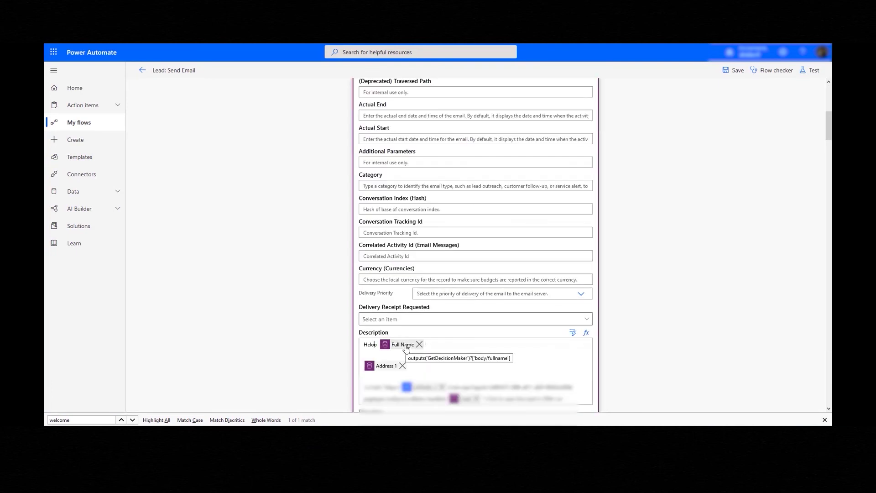
- Examine the dynamic values and lead link in the CreateEmail action's Description, relating them to the preceding steps
scroll(406, 349, "up", 6)
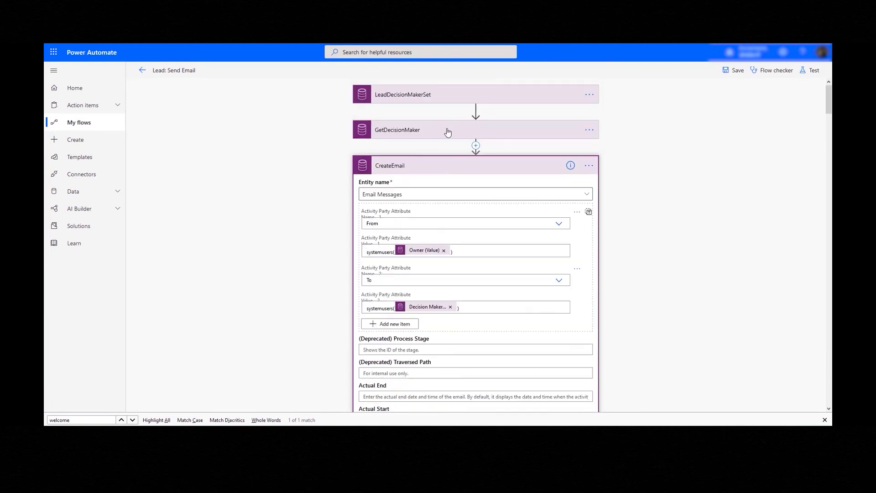
scroll(447, 133, "down", 9)
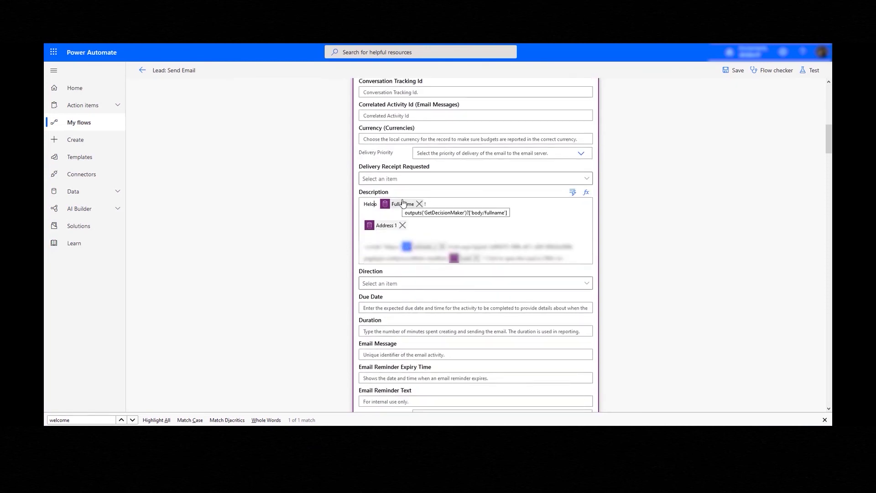
scroll(554, 244, "up", 1)
scroll(554, 245, "up", 6)
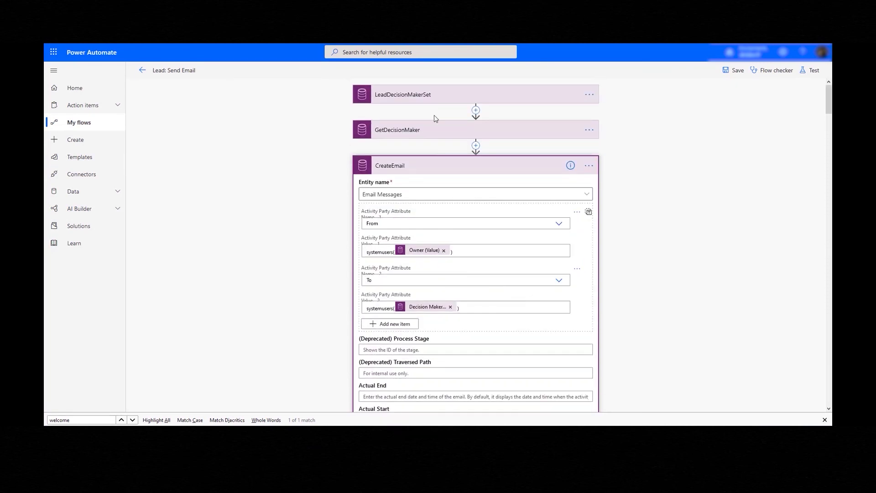
scroll(434, 119, "down", 3)
scroll(434, 138, "down", 5)
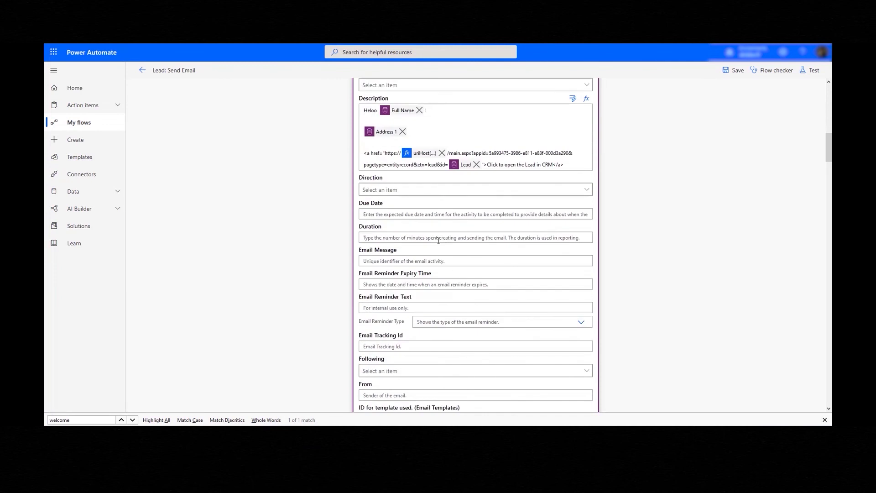
scroll(458, 219, "up", 2)
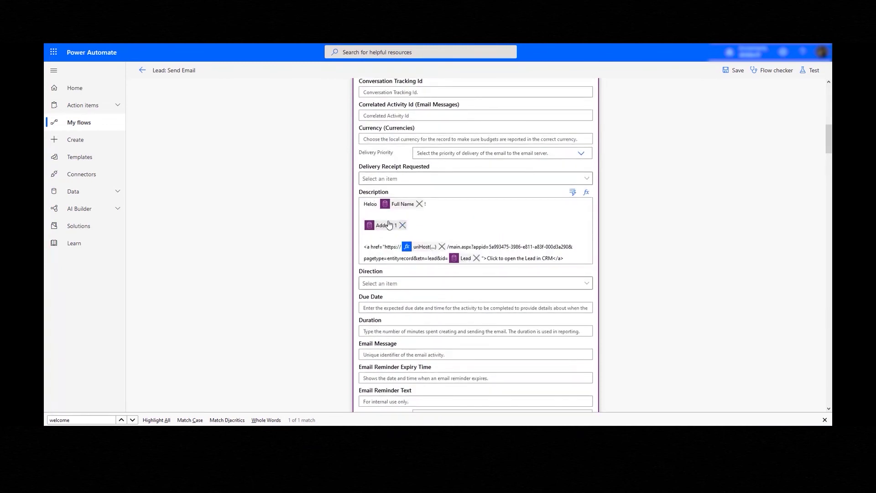
mouse_move(389, 225)
mouse_move(427, 249)
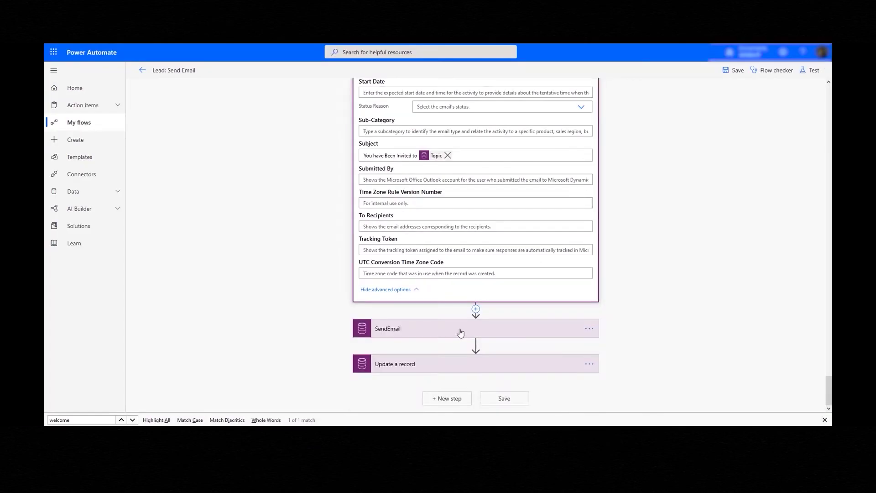
- Review the SendEmail action's settings and insert a Common Data Service Perform a bound action step between CreateEmail and SendEmail
left_click(460, 333)
scroll(485, 399, "down", 3)
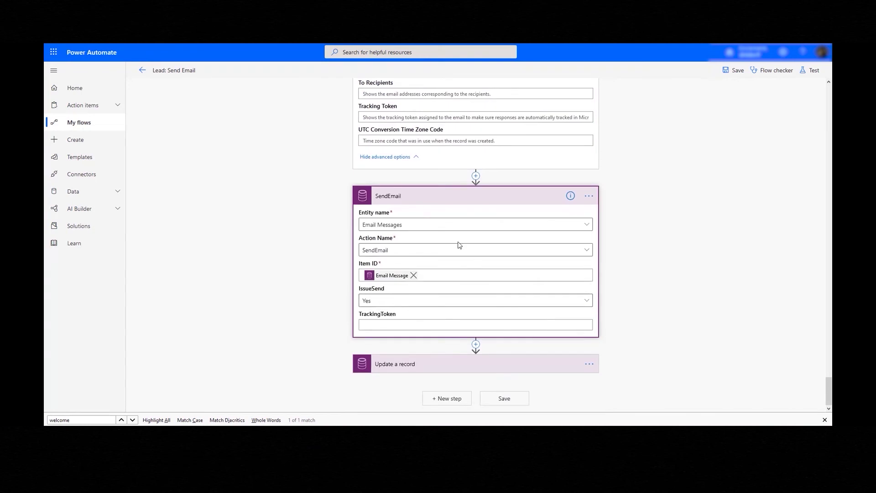
left_click(476, 176)
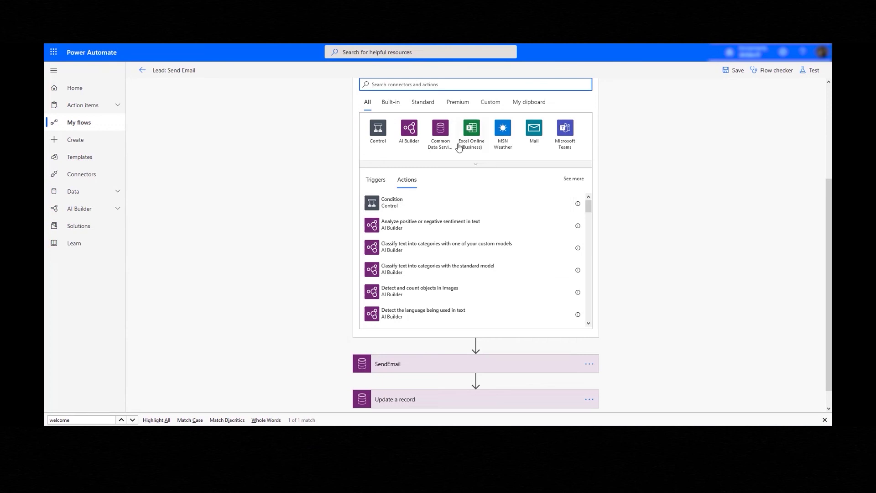
left_click(441, 129)
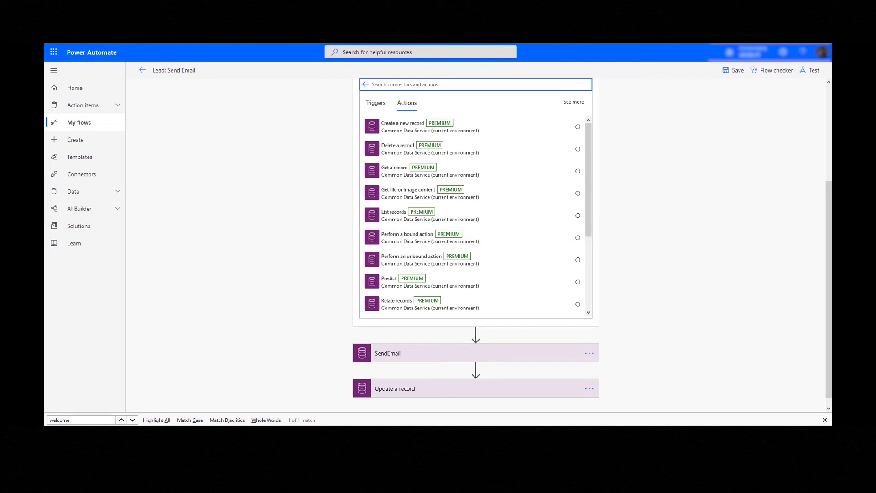
mouse_move(324, 415)
left_click(205, 397)
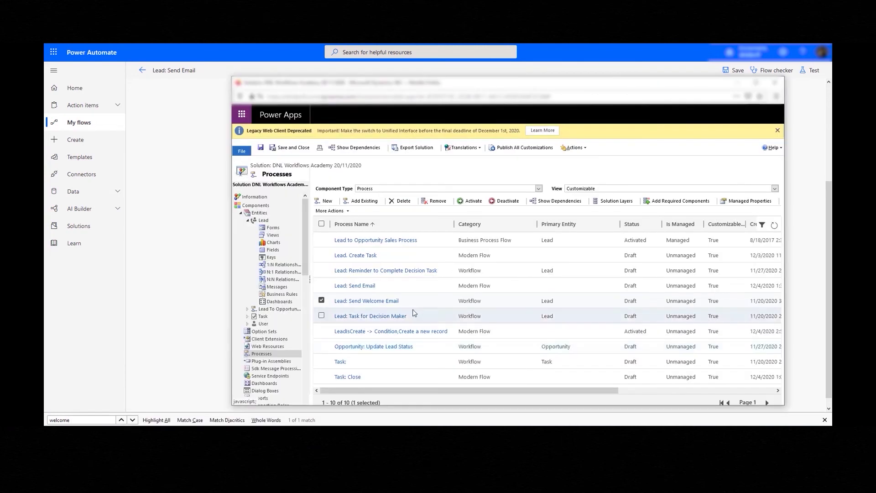
left_click(181, 227)
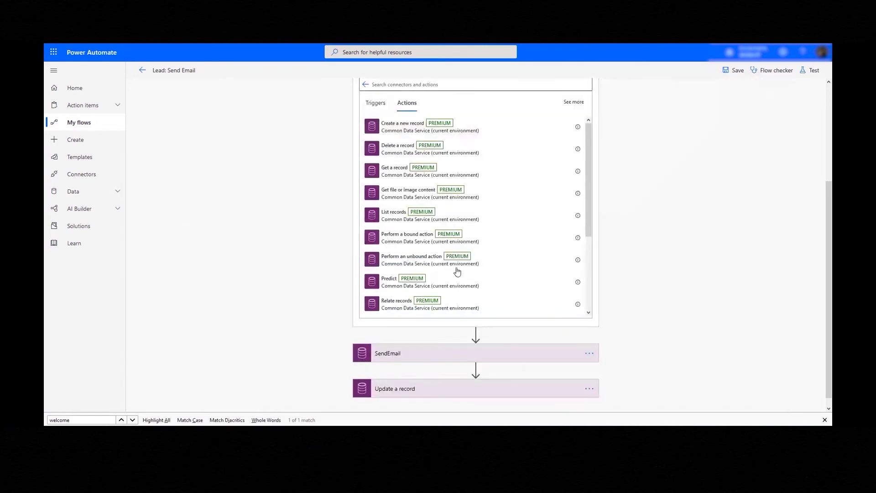
scroll(529, 286, "up", 1)
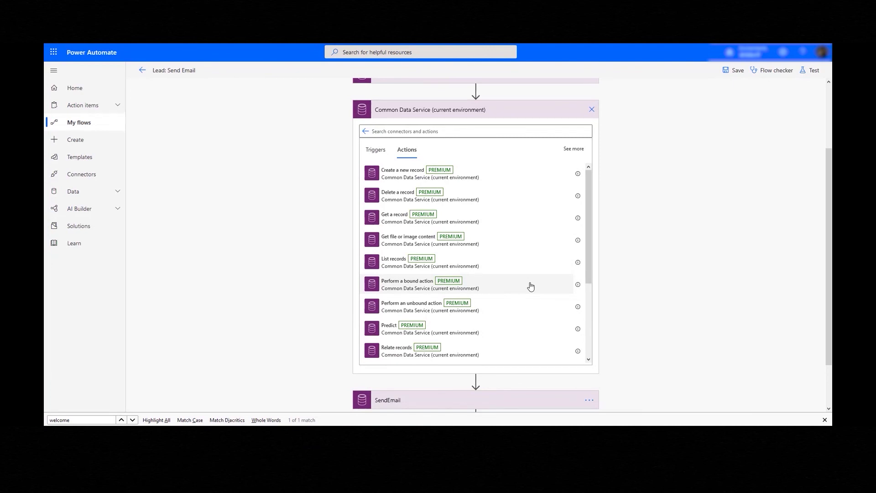
left_click(492, 286)
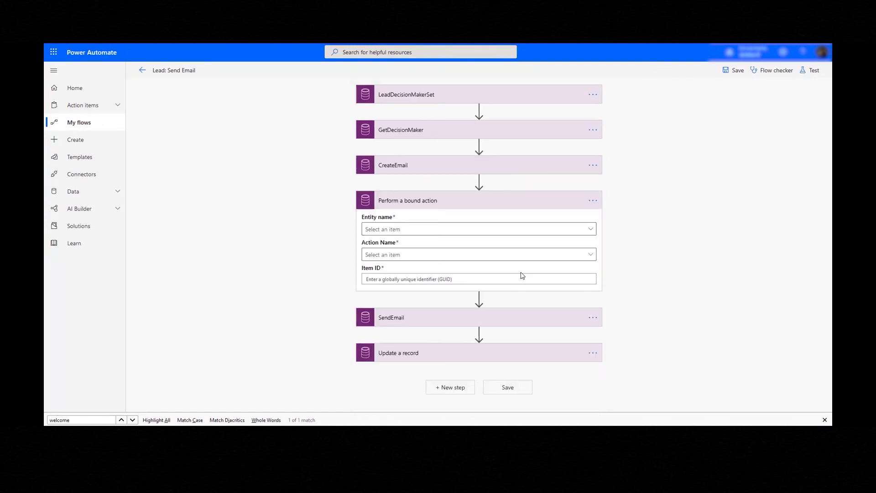
- Set the new bound action's entity name to Email Messages and its action name to SendEmail
left_click(461, 233)
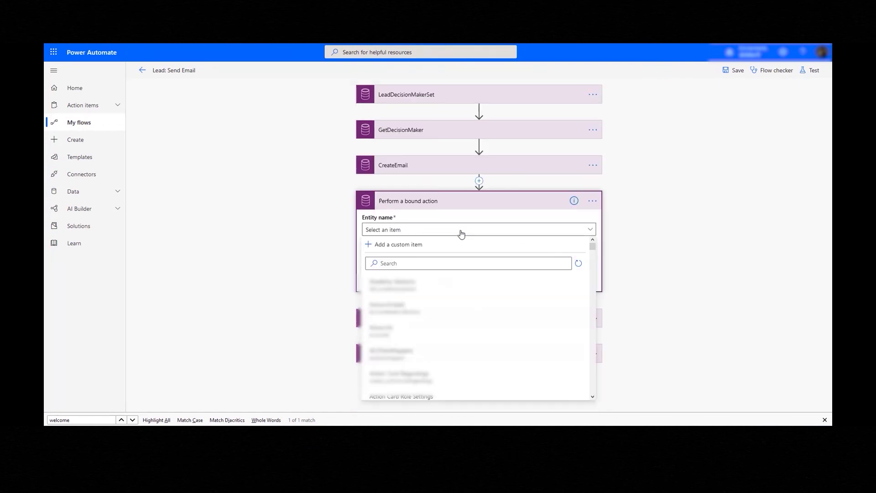
left_click(424, 264)
type("email")
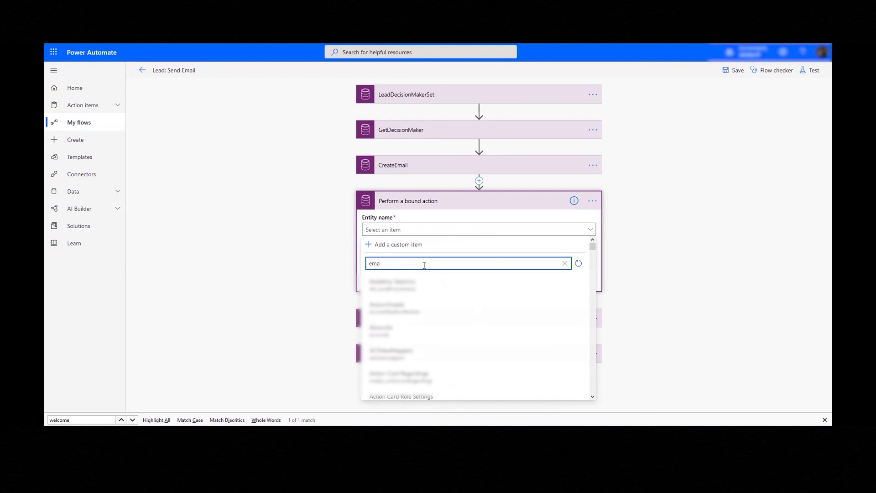
left_click(435, 331)
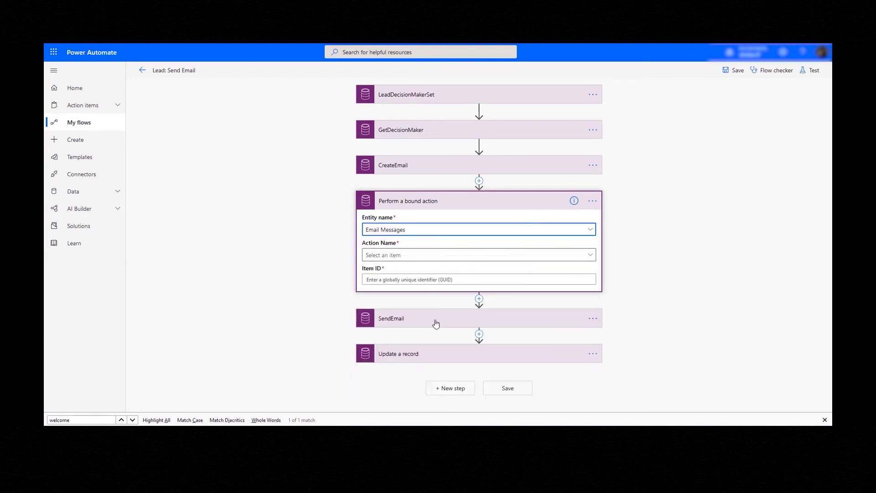
left_click(399, 281)
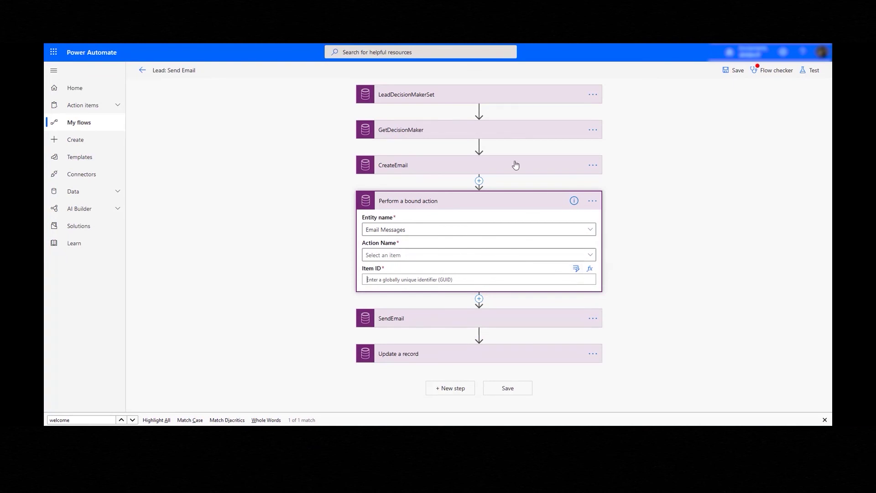
left_click(433, 255)
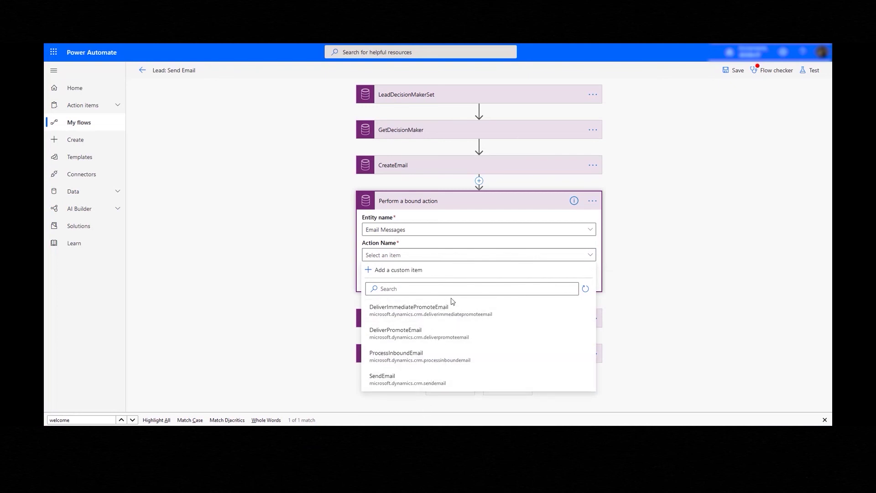
left_click(420, 382)
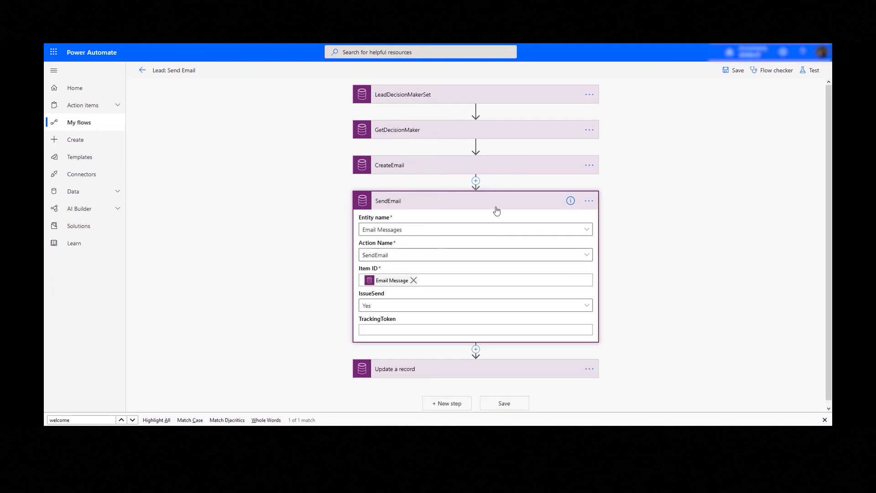
- Collapse the SendEmail action and review the settings of the Update a record and CreateEmail actions
left_click(482, 206)
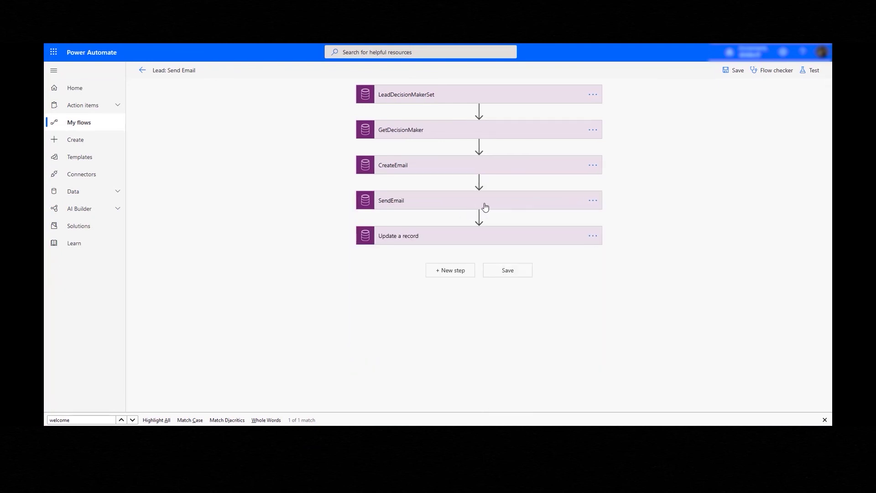
left_click(468, 240)
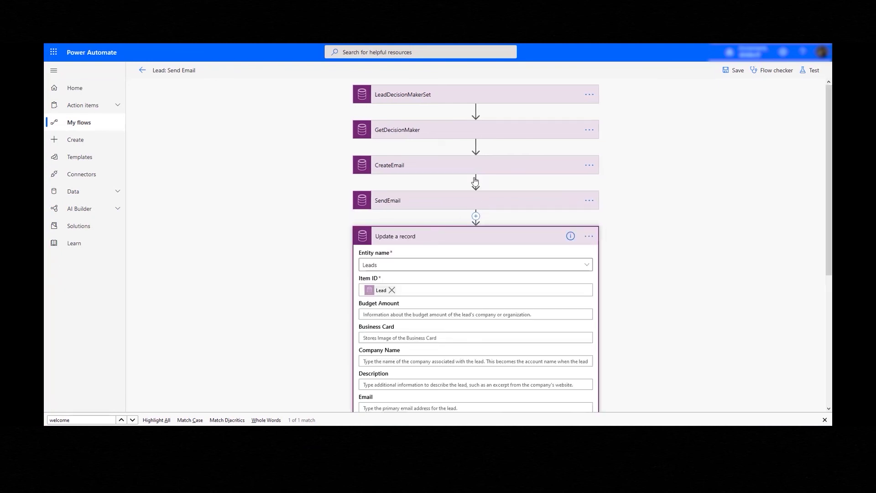
left_click(443, 166)
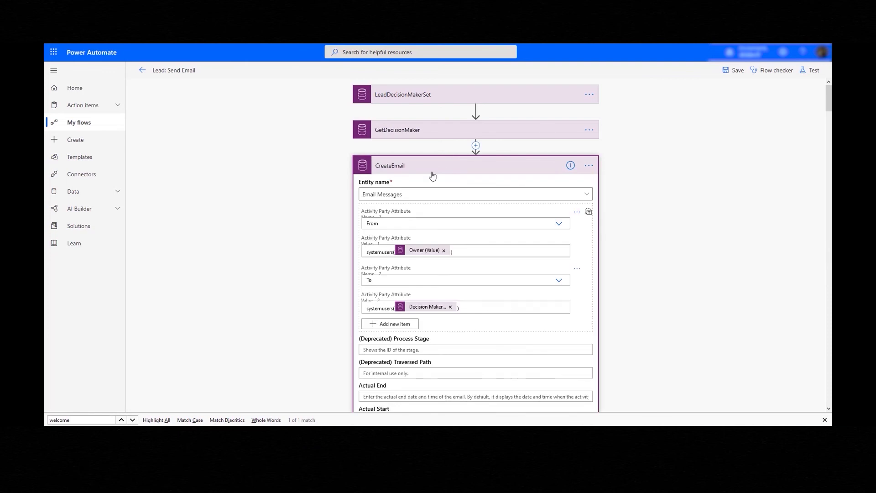
- Collapse the CreateEmail and SendEmail actions and review the field settings of the Update a record action
left_click(431, 173)
left_click(436, 206)
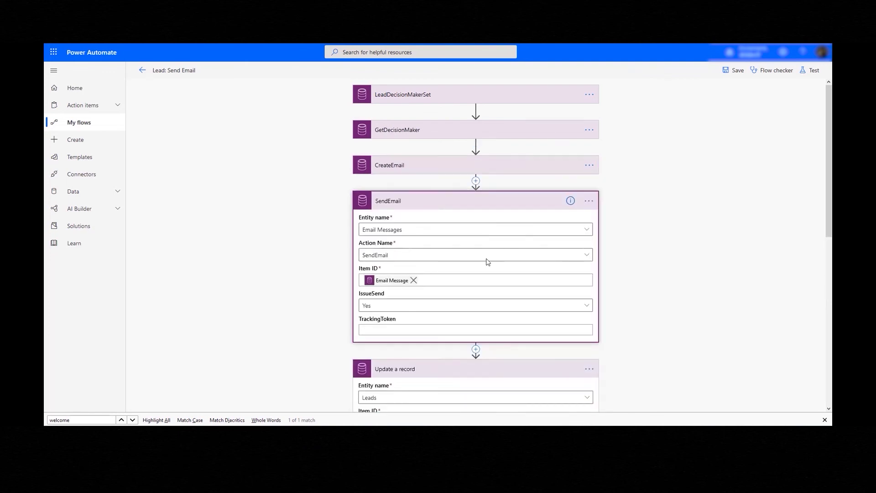
left_click(455, 206)
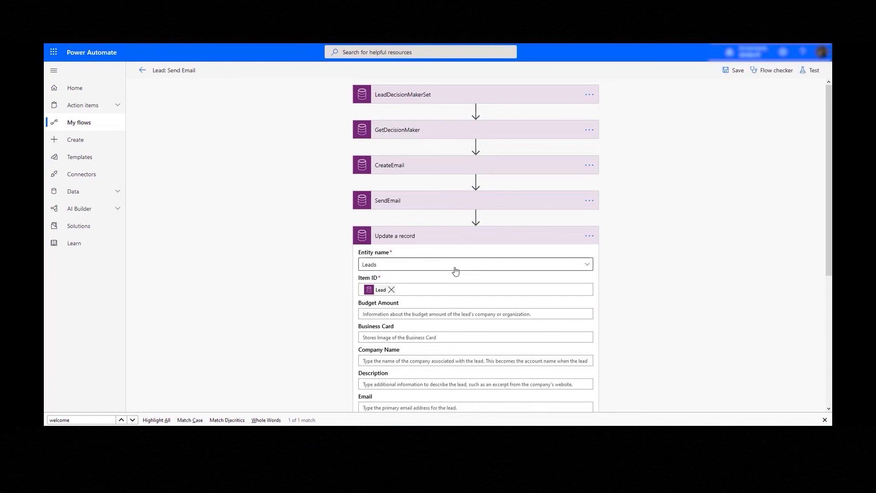
scroll(455, 271, "down", 2)
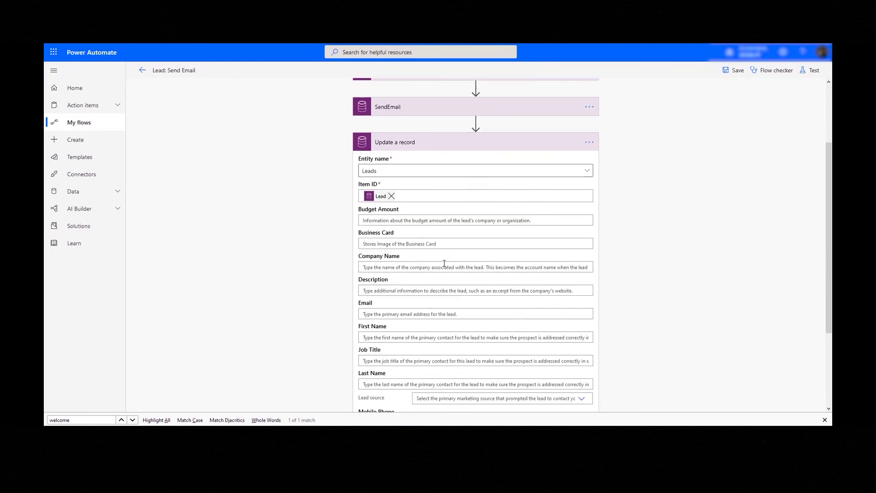
- Switch to the classic Lead: Send Welcome Email workflow and review its condition and its email, update and task steps
mouse_move(433, 416)
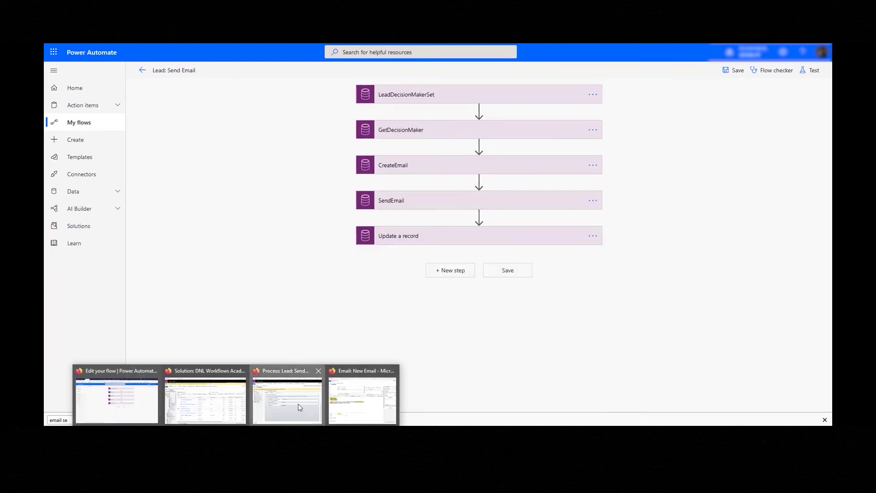
left_click(297, 403)
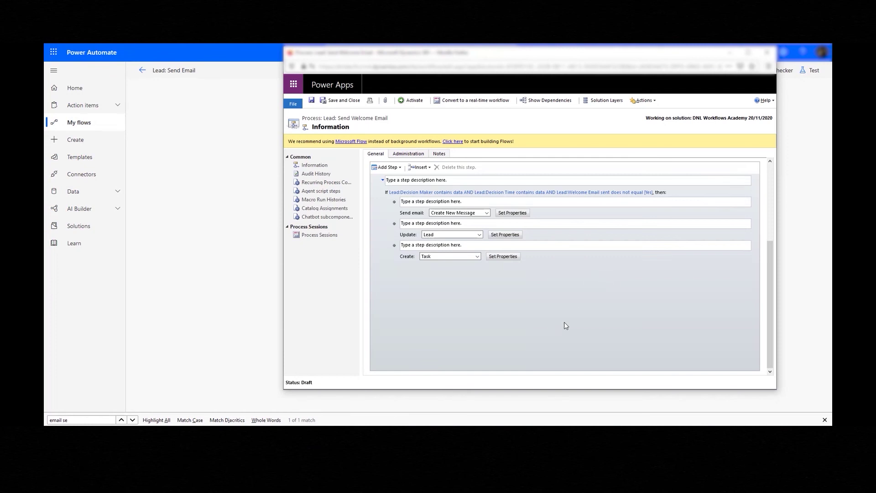
scroll(565, 325, "up", 3)
scroll(579, 325, "down", 2)
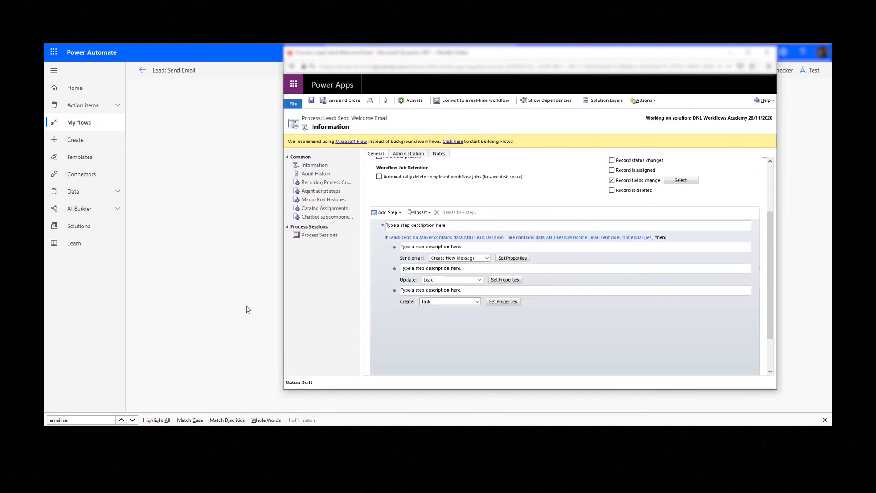
left_click(225, 306)
- Expand the LeadDecisionMakerSet trigger with its advanced options and examine its filtering attributes and filter expression
left_click(493, 95)
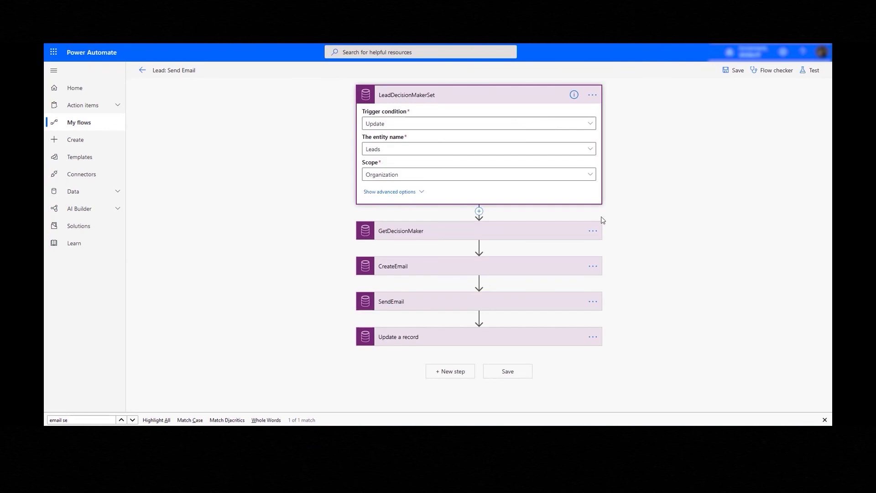
left_click(412, 192)
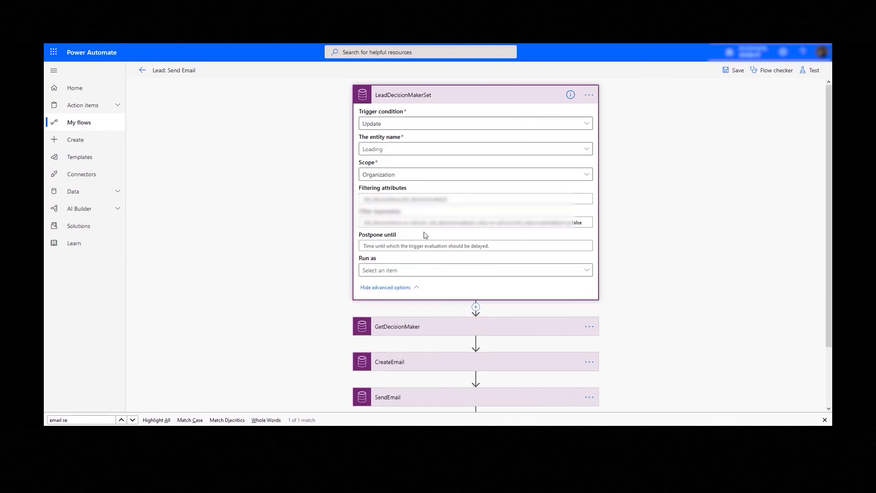
left_click_drag(582, 224, 361, 225)
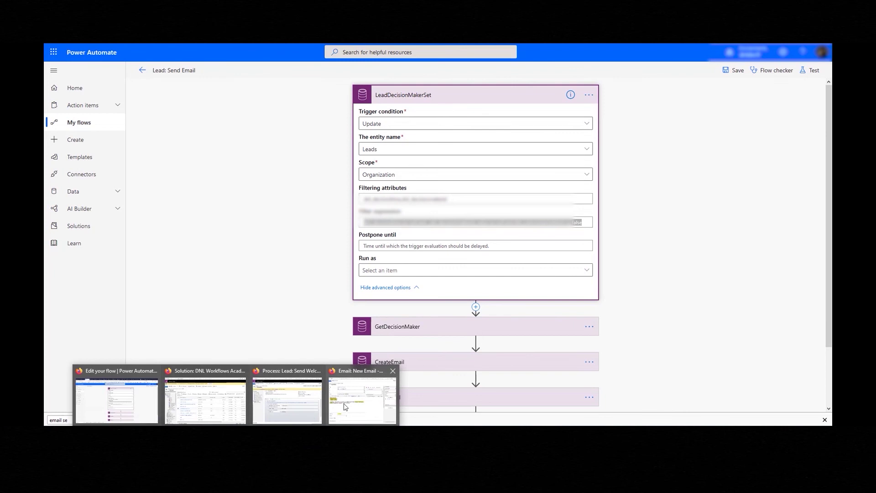
left_click(347, 401)
left_click(245, 259)
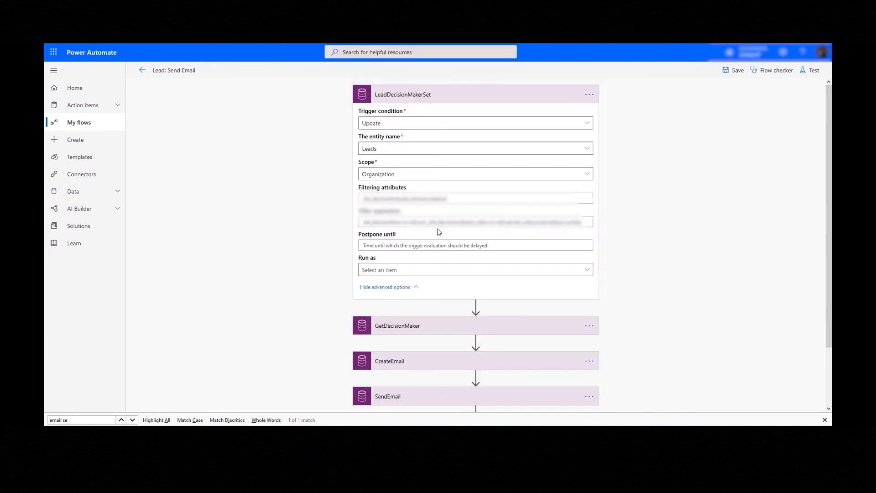
left_click_drag(393, 224, 346, 221)
left_click(584, 225)
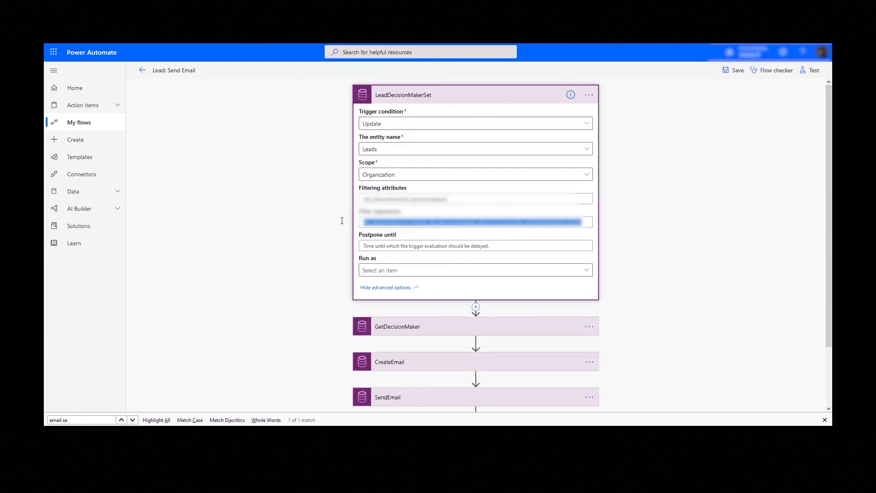
left_click(318, 282)
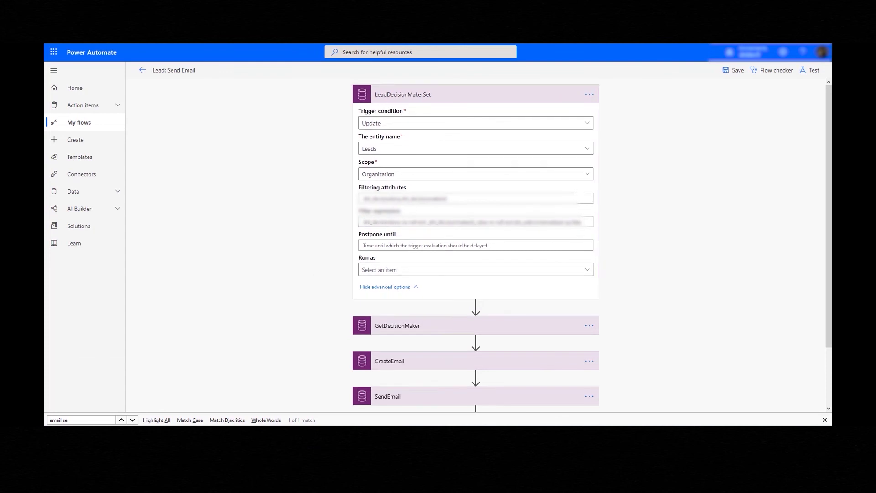
- Narrow the classic workflow window beside the flow and compare its start condition with the trigger's filter settings
left_click(291, 397)
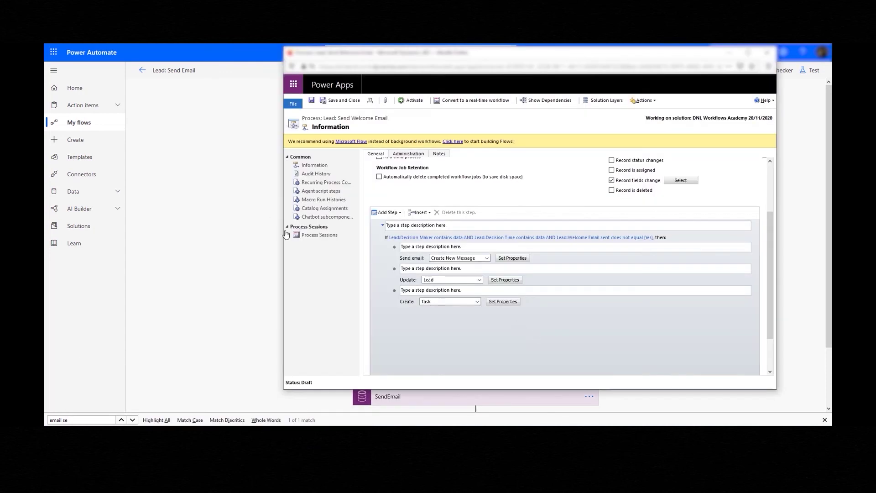
left_click_drag(286, 234, 398, 233)
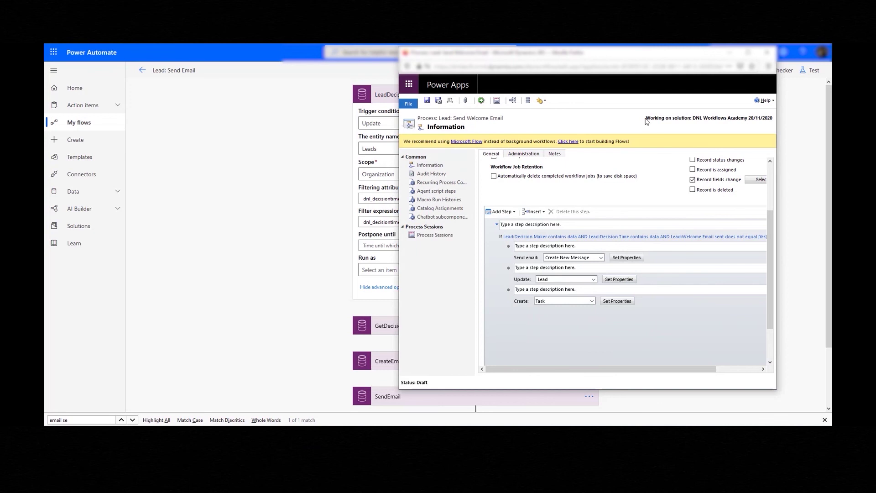
scroll(667, 297, "up", 3)
left_click(344, 252)
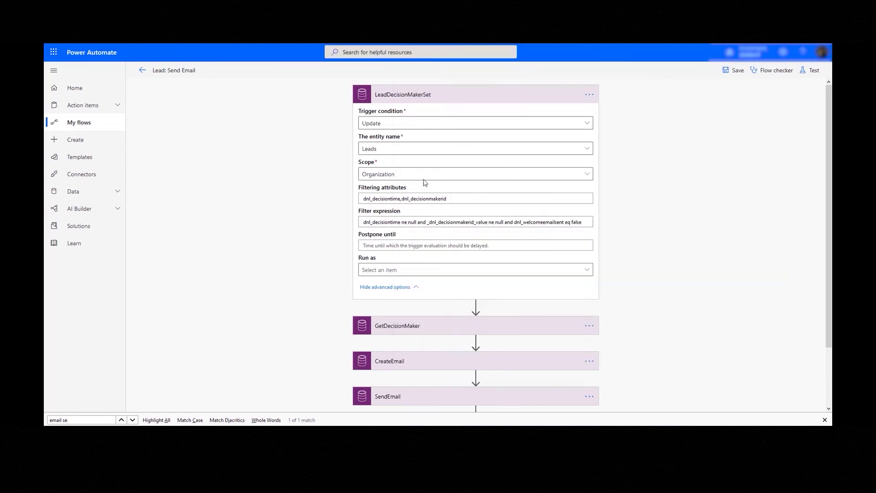
- Review the GetDecisionMaker action's entity and item ID, and the CreateEmail action's Description with the lead link
scroll(507, 301, "down", 3)
scroll(505, 317, "up", 3)
scroll(502, 306, "down", 3)
left_click(443, 260)
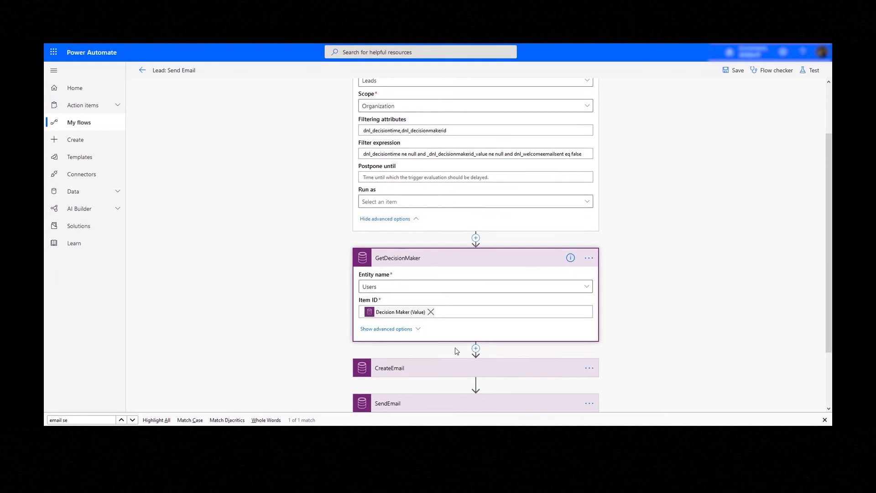
scroll(454, 338, "down", 3)
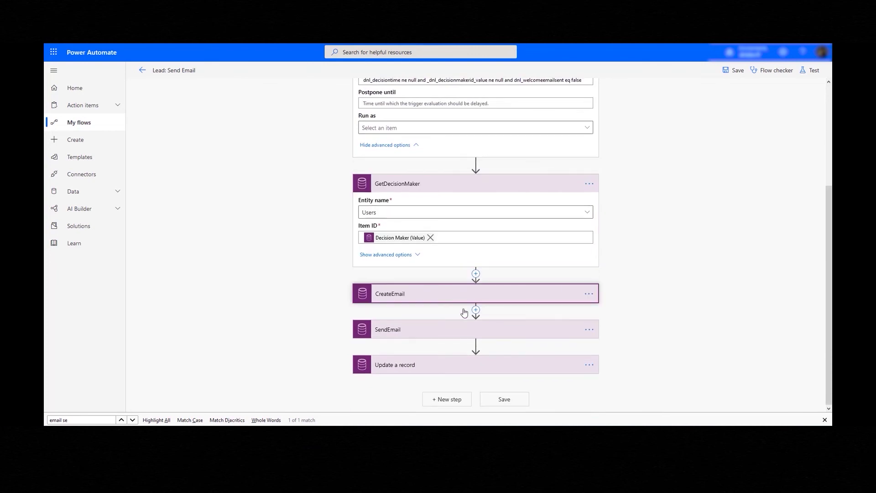
left_click(460, 298)
scroll(480, 347, "down", 10)
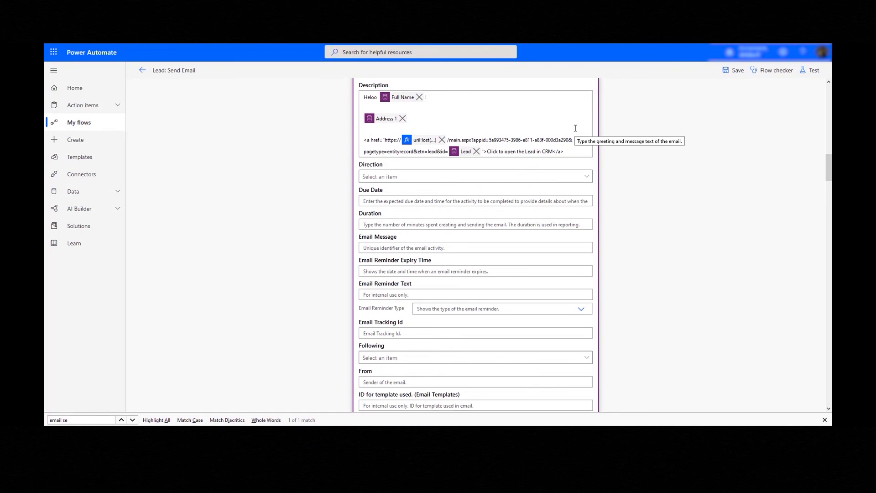
- Insert a Common Data Service List records action between GetDecisionMaker and CreateEmail
left_click(264, 338)
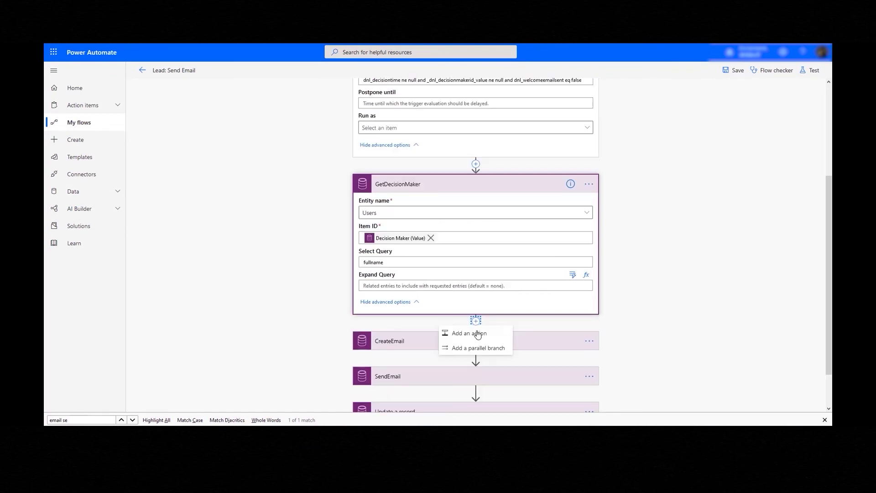
left_click(477, 331)
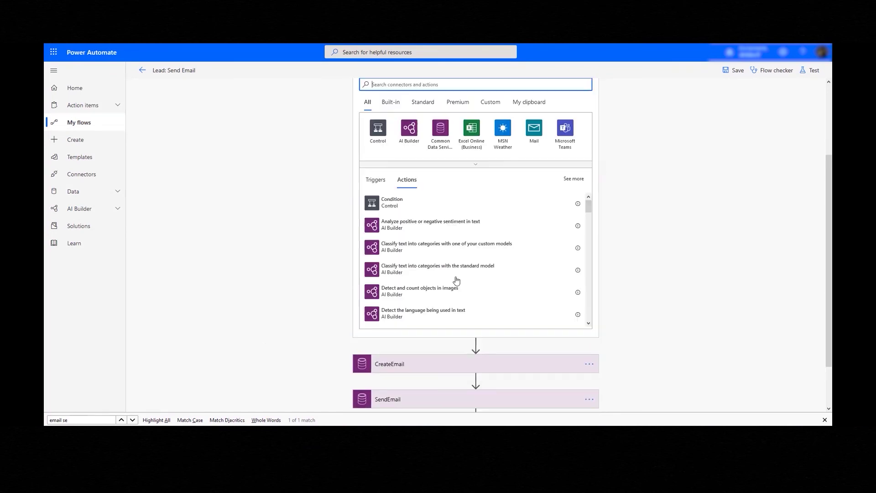
left_click(446, 138)
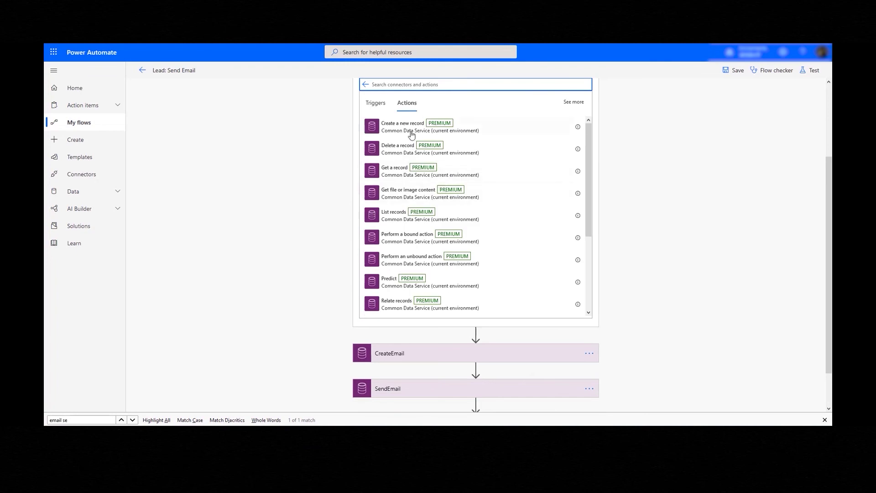
left_click(398, 221)
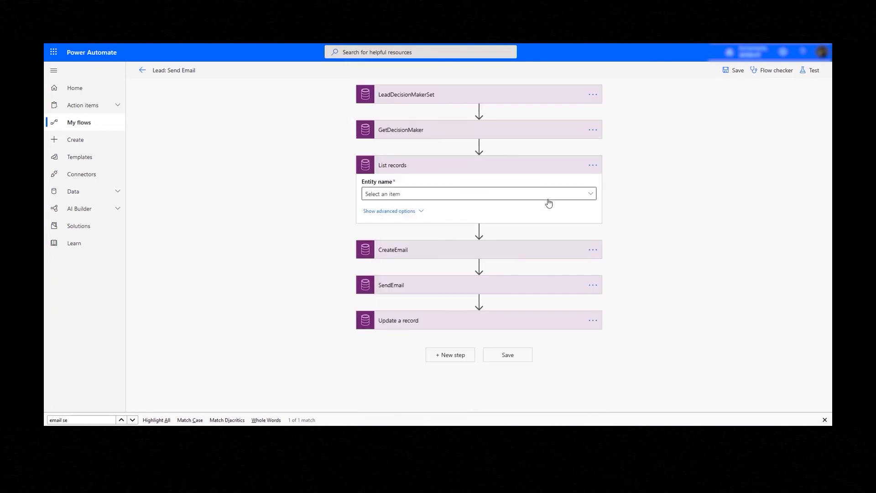
- Set the List records action's entity name to Tasks and show its advanced options
left_click(591, 196)
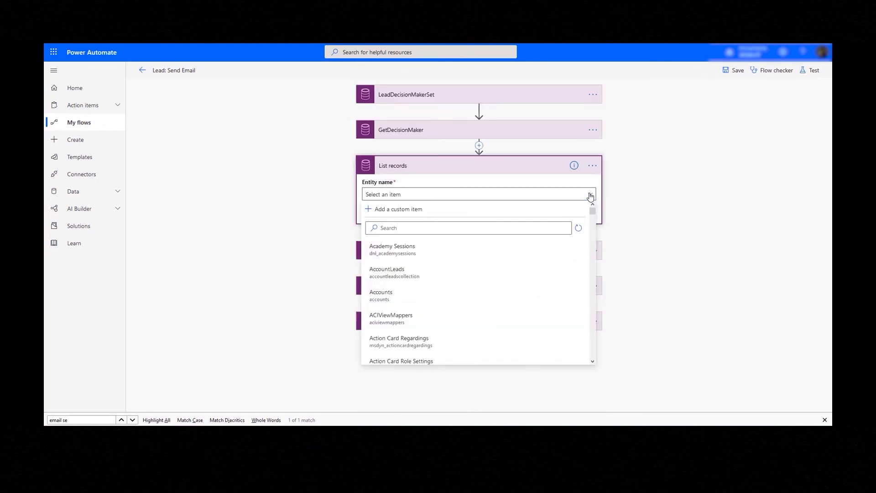
left_click(407, 228)
type("t")
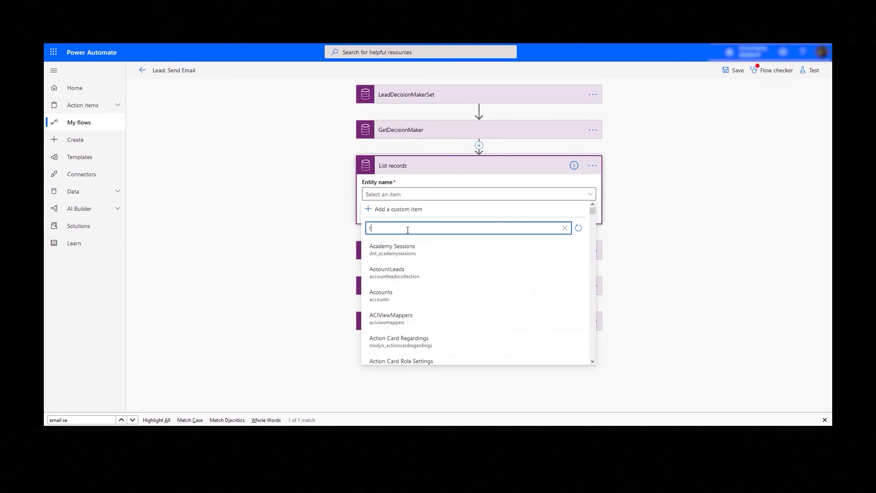
type("ask")
left_click(401, 249)
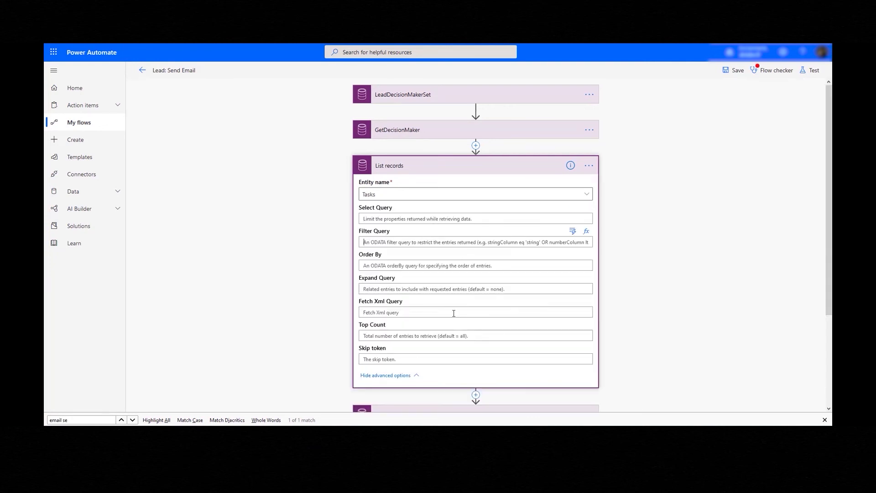
- Switch to the FetchXML query builder and examine the lead query's fetch, entity, filter and condition nodes
left_click(391, 312)
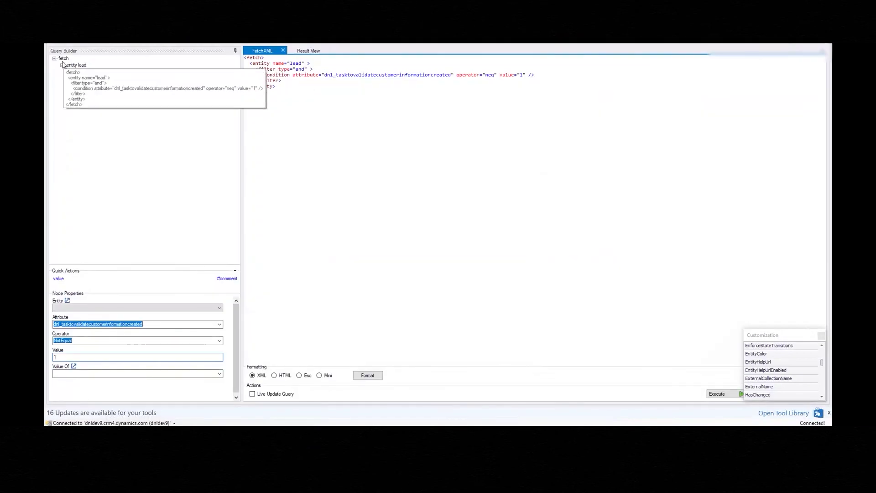
left_click(68, 67)
left_click(75, 65)
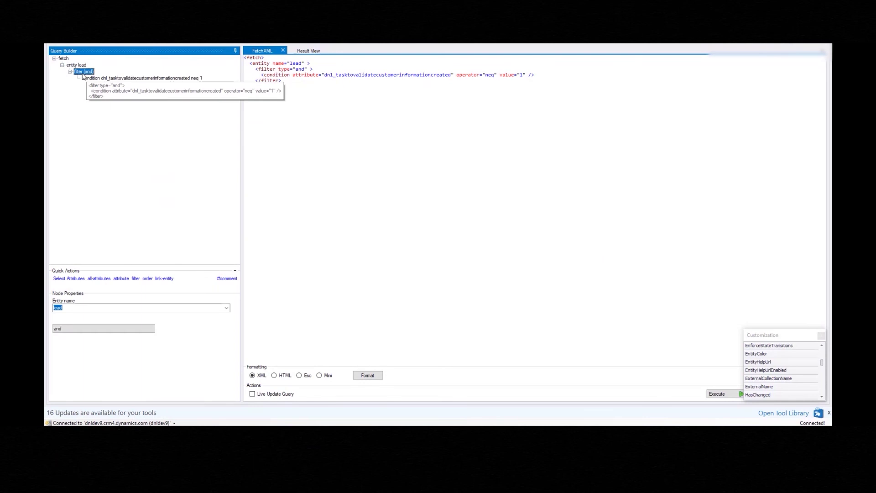
left_click(63, 58)
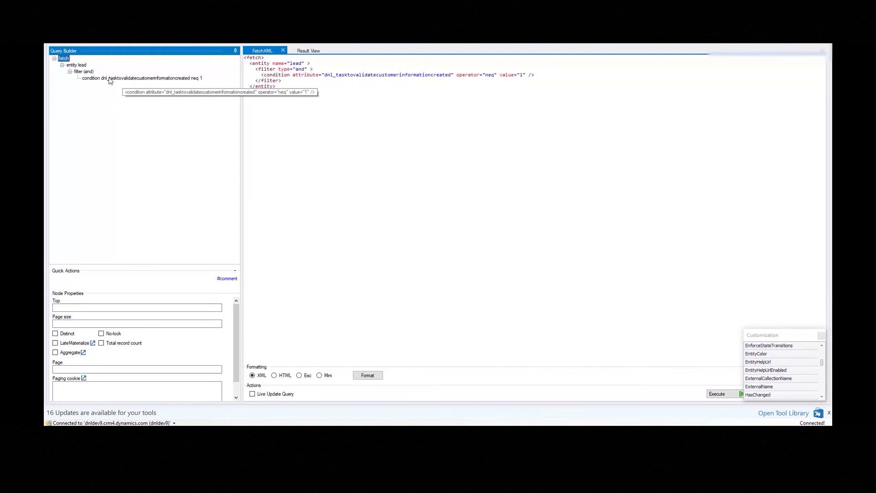
left_click(75, 65)
left_click(78, 71)
key("Up")
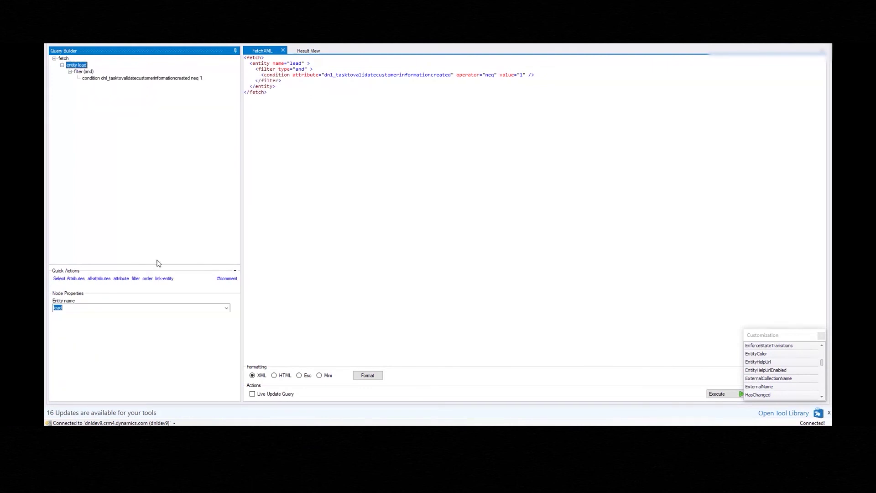
key("alt+Tab")
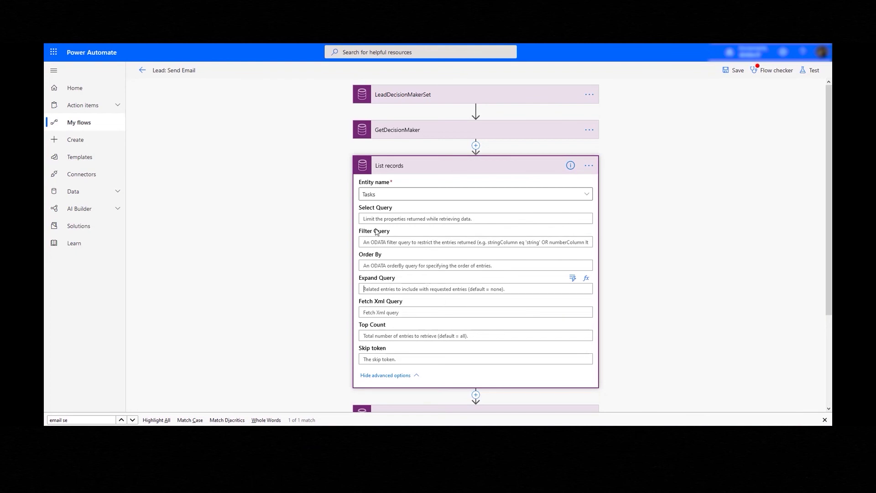
- Try the sample text fsdf in the List records action's Select Query and clear it
left_click(384, 283)
left_click(371, 218)
type("fsdf")
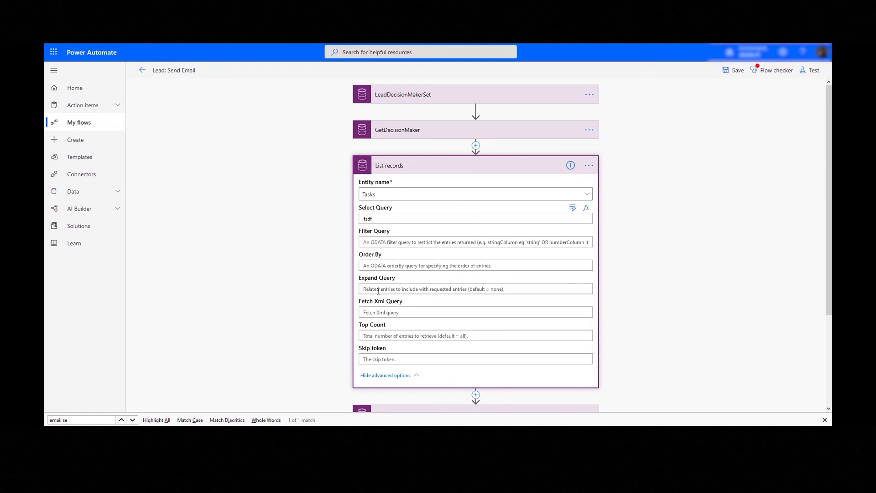
left_click(378, 290)
double_click(368, 219)
key("BackSpace")
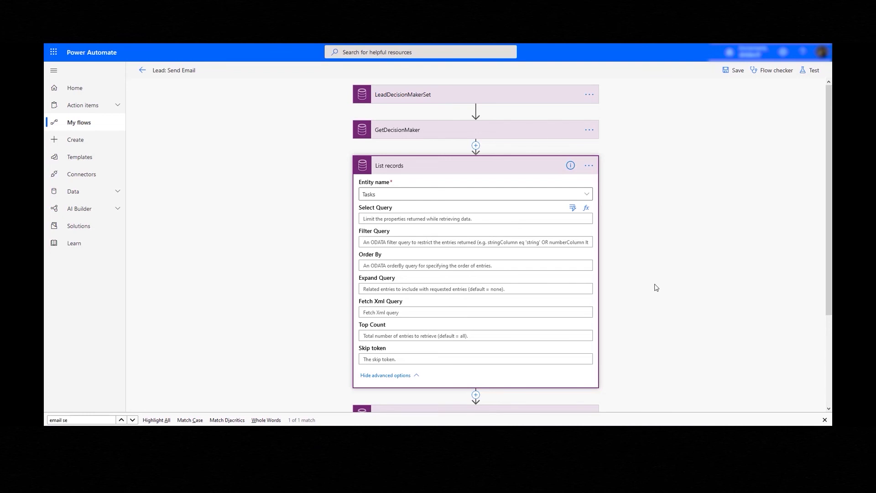
- In the classic workflow, set the last Update step's target to Decision Maker (User) and delete that step
left_click(461, 96)
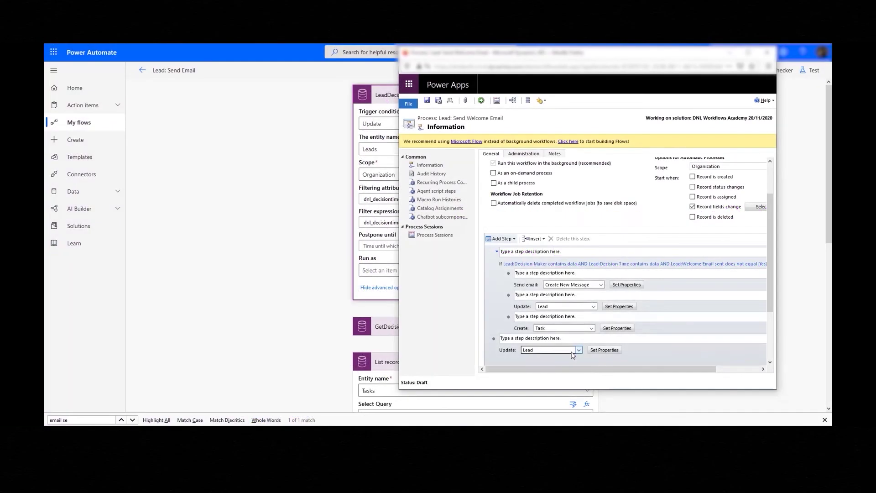
left_click(578, 350)
left_click(553, 232)
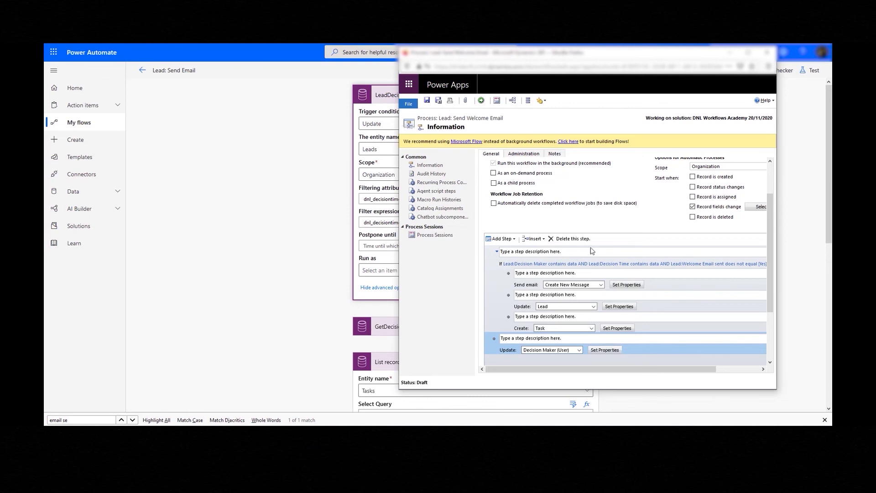
left_click(566, 241)
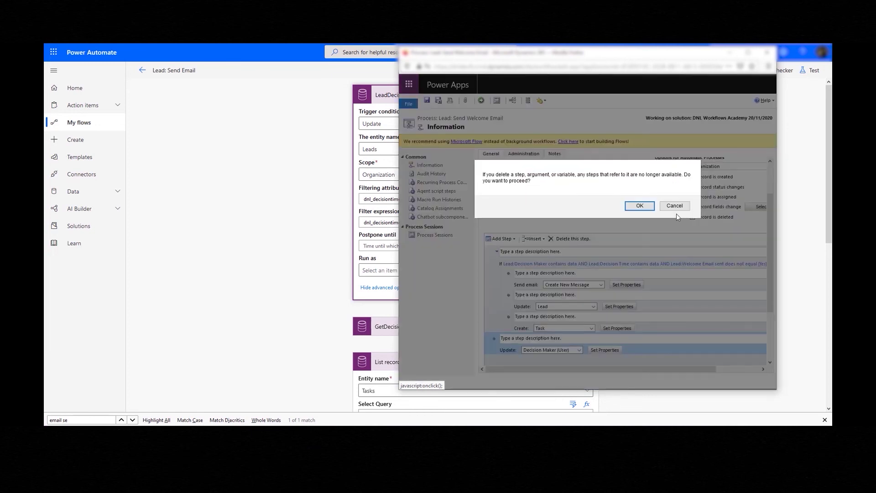